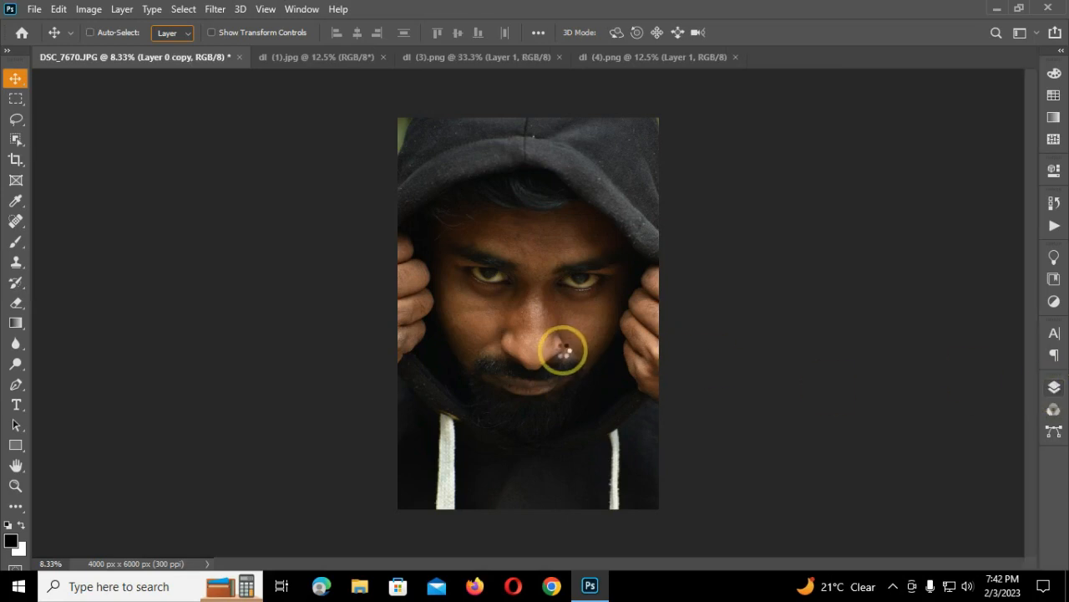
- In the Camera Raw filter's before/after view, set Exposure +0.30, Contrast +7, Highlights +10, Shadows -11, Whites +11, Blacks -7 and Texture +4
{"action": "key", "text": "ctrl+shift+a"}
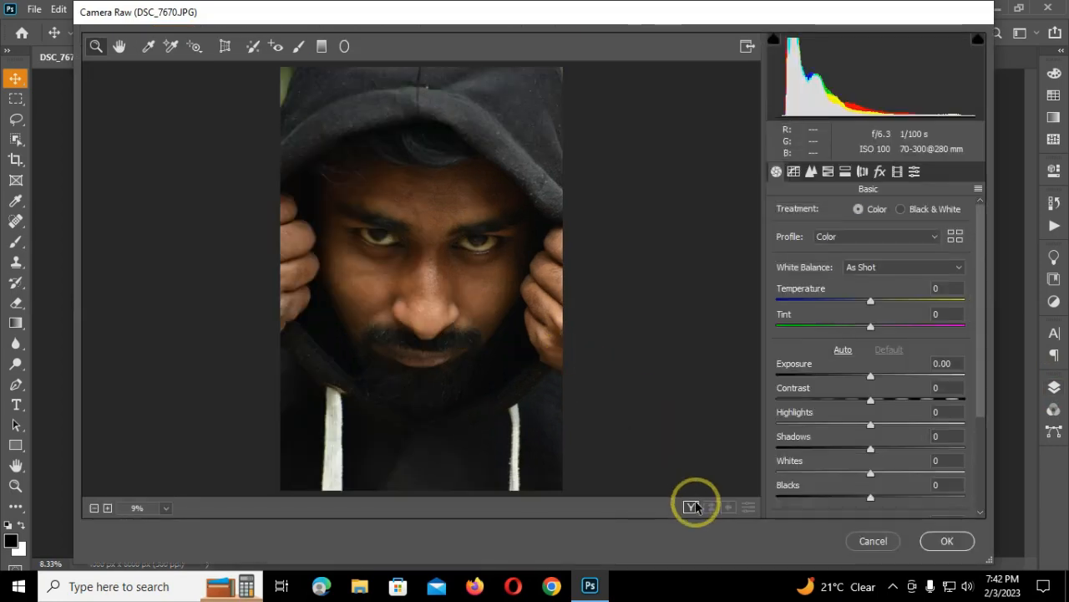
{"action": "left_click", "coordinate": [691, 507]}
{"action": "left_click_drag", "start_coordinate": [823, 366], "coordinate": [821, 483]}
{"action": "scroll", "coordinate": [822, 455], "scroll_direction": "down", "scroll_amount": 3}
{"action": "left_click_drag", "start_coordinate": [820, 386], "coordinate": [823, 385]}
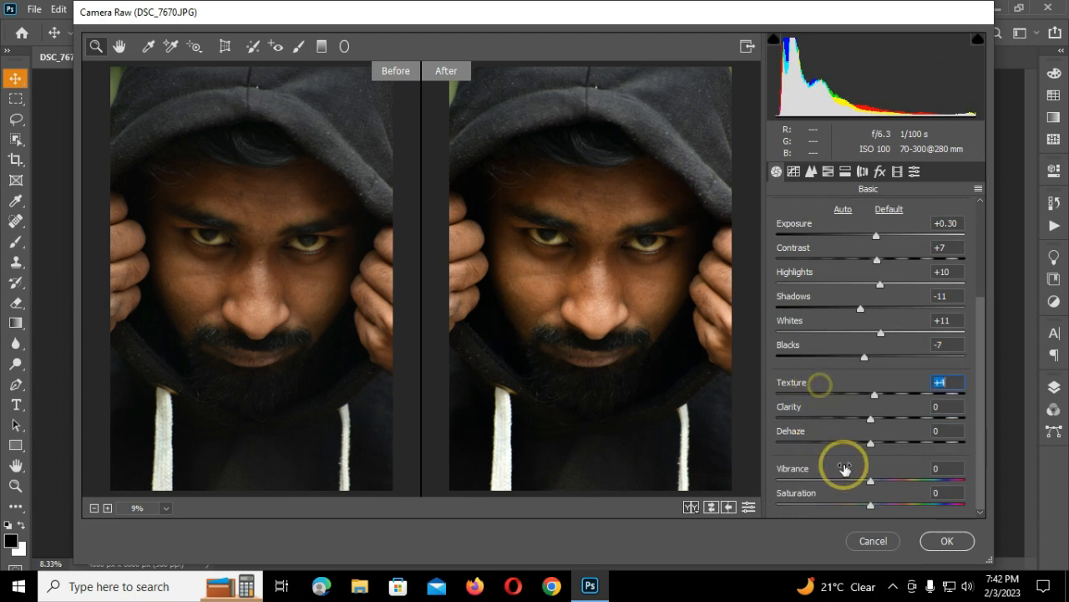
- Set the HSL saturation of Greens to -100 and Yellows to about -76, and apply the Camera Raw filter
{"action": "left_click", "coordinate": [828, 171]}
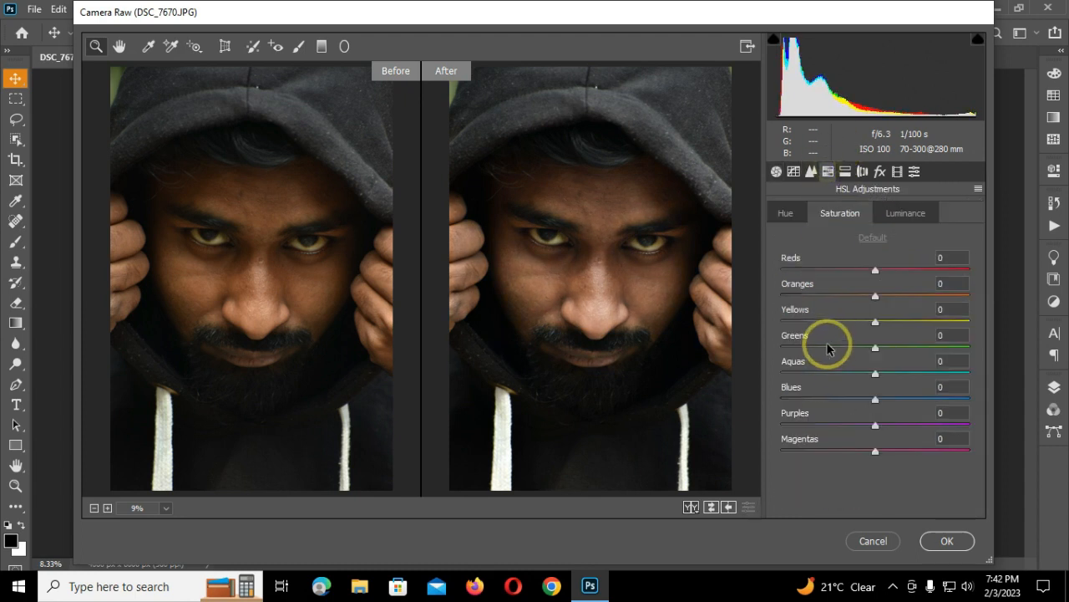
{"action": "left_click_drag", "start_coordinate": [798, 310], "coordinate": [777, 322]}
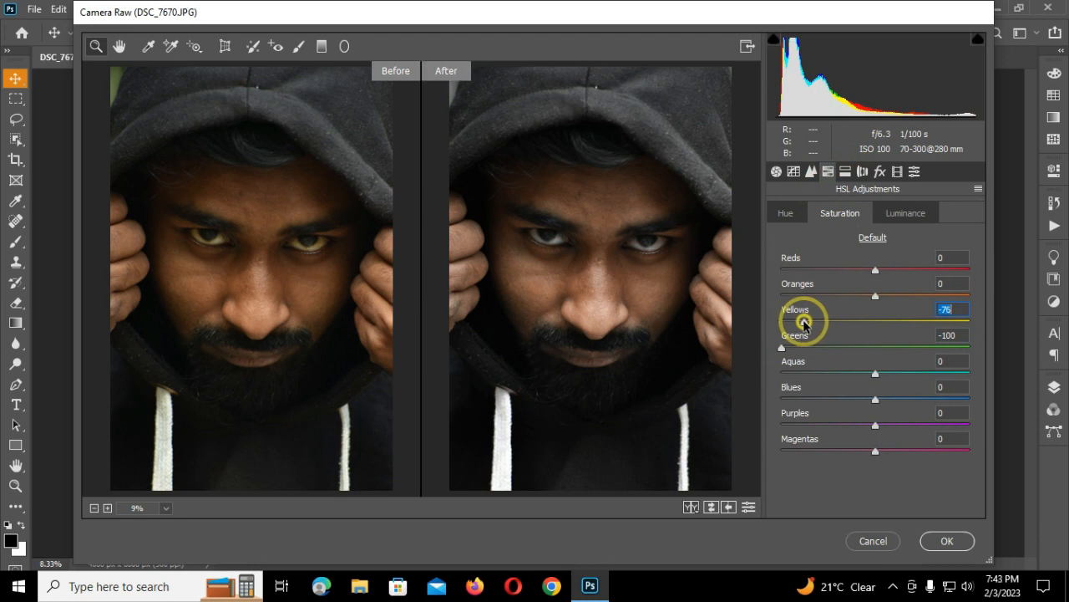
{"action": "left_click", "coordinate": [927, 539]}
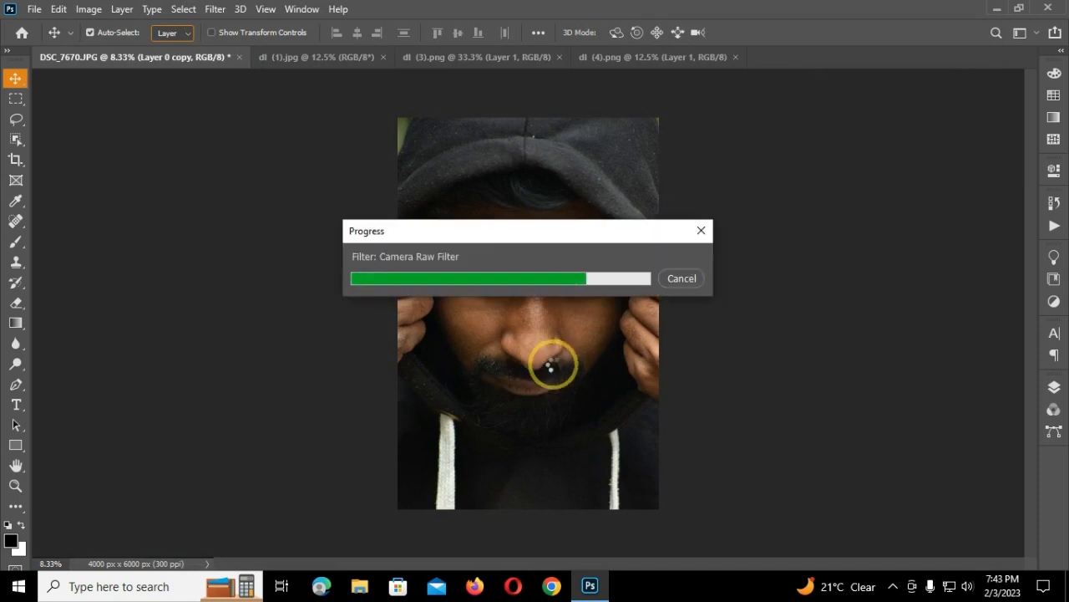
{"action": "scroll", "coordinate": [553, 364], "scroll_direction": "up", "scroll_amount": 2}
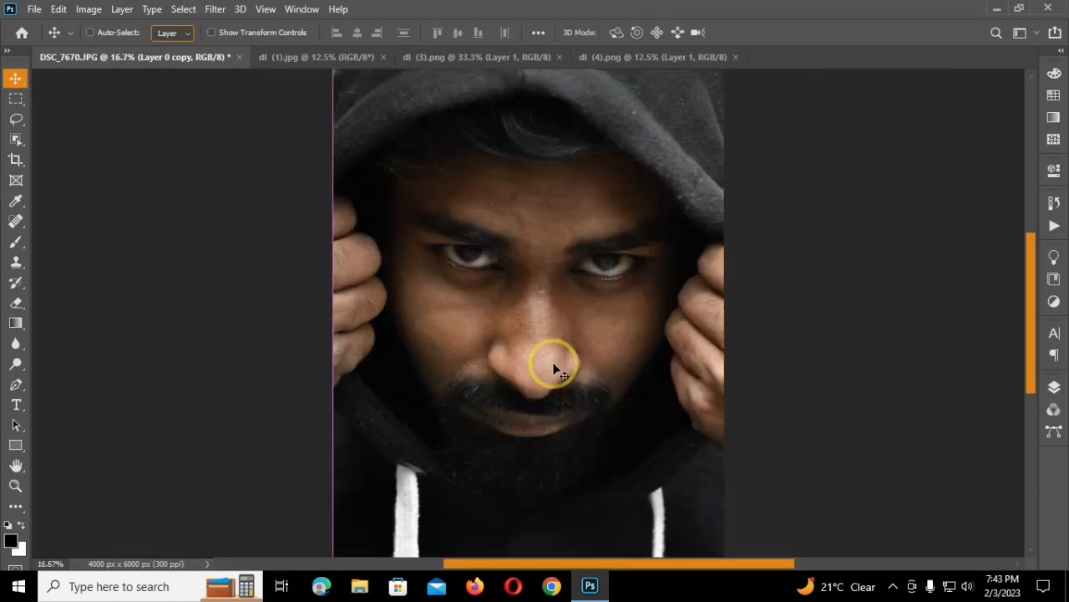
{"action": "scroll", "coordinate": [553, 366], "scroll_direction": "down", "scroll_amount": 2}
- Duplicate the retouched portrait layer
{"action": "key", "text": "ctrl"}
{"action": "key", "text": "ctrl"}
{"action": "left_click", "coordinate": [1049, 387]}
{"action": "left_click", "coordinate": [1050, 387]}
{"action": "left_click", "coordinate": [1049, 387]}
{"action": "left_click", "coordinate": [1049, 387]}
{"action": "key", "text": "ctrl+j"}
- Bring the spider from dl (3).png into the portrait document and close the spider's file
{"action": "left_click", "coordinate": [444, 64]}
{"action": "left_click_drag", "start_coordinate": [513, 231], "coordinate": [465, 243]}
{"action": "left_click", "coordinate": [536, 57]}
- Scale and rotate the spider with Free Transform, placing it head down over the man's eye beside the left edge of the photo
{"action": "key", "text": "ctrl"}
{"action": "key", "text": "ctrl+t"}
{"action": "left_click_drag", "start_coordinate": [503, 294], "coordinate": [559, 333]}
{"action": "left_click_drag", "start_coordinate": [471, 241], "coordinate": [479, 248]}
{"action": "left_click_drag", "start_coordinate": [522, 201], "coordinate": [532, 182]}
{"action": "left_click_drag", "start_coordinate": [501, 233], "coordinate": [497, 241]}
{"action": "left_click_drag", "start_coordinate": [528, 185], "coordinate": [537, 176]}
{"action": "left_click_drag", "start_coordinate": [506, 238], "coordinate": [502, 245]}
{"action": "key", "text": "Return"}
- Nudge the spider slightly right and down so its head sits over the eye
{"action": "key", "text": "ctrl+plus"}
{"action": "key", "text": "ctrl+plus"}
{"action": "key", "text": "shift+Right"}
{"action": "key", "text": "shift+Right"}
{"action": "key", "text": "shift+Right"}
{"action": "key", "text": "shift+Down"}
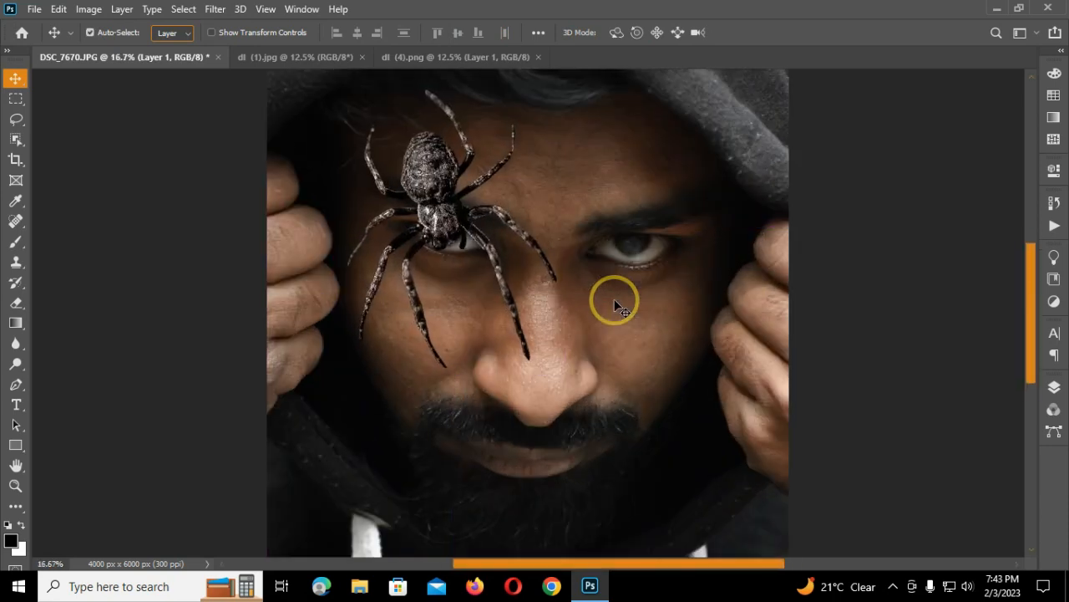
{"action": "key", "text": "ctrl+minus"}
{"action": "key", "text": "ctrl+minus"}
{"action": "key", "text": "ctrl+minus"}
{"action": "key", "text": "ctrl+plus"}
{"action": "key", "text": "ctrl+plus"}
{"action": "key", "text": "ctrl+plus"}
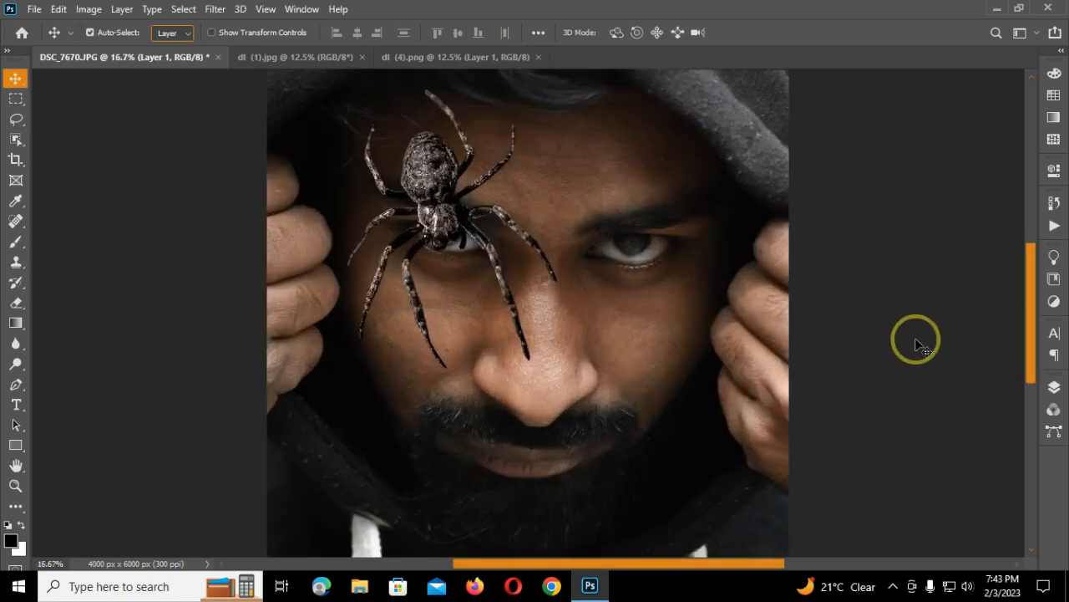
- Hide the spider layer and add a new empty layer above Layer 0 copy 2
{"action": "left_click", "coordinate": [1053, 387]}
{"action": "left_click", "coordinate": [866, 171]}
{"action": "left_click", "coordinate": [943, 207]}
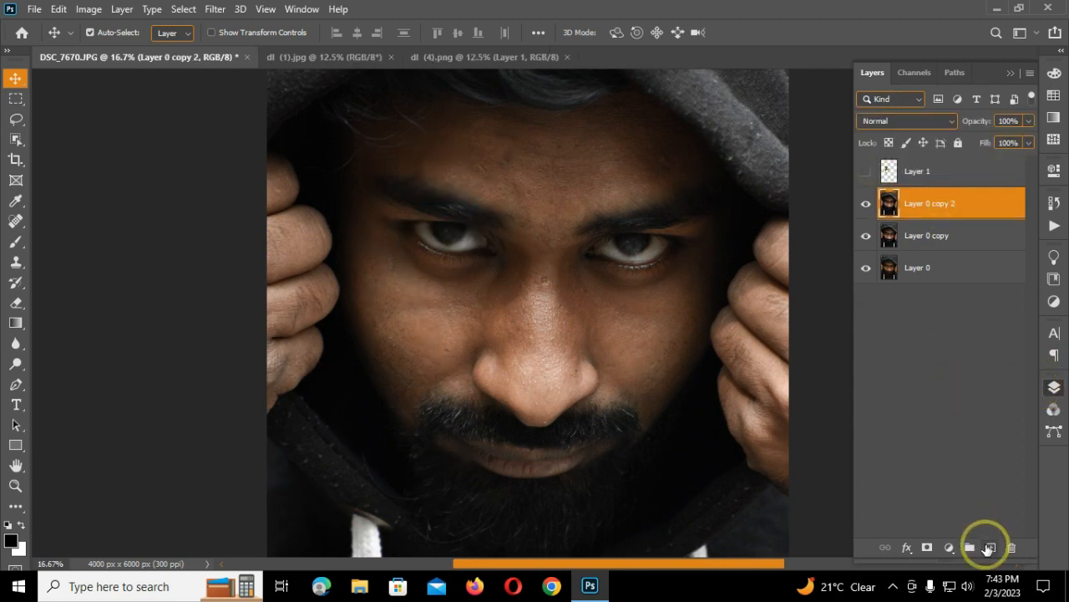
{"action": "left_click", "coordinate": [991, 547]}
- Choose the Brush tool and set the foreground colour to pure red, ff0000
{"action": "left_click", "coordinate": [23, 241]}
{"action": "key", "text": "ctrl+plus"}
{"action": "left_click", "coordinate": [11, 541]}
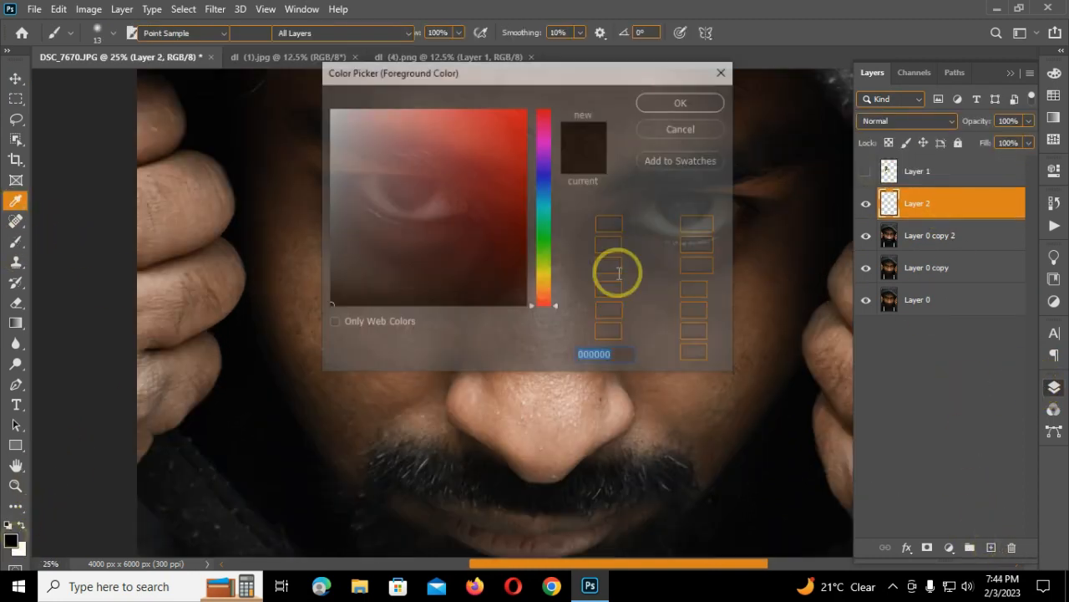
{"action": "left_click", "coordinate": [530, 104]}
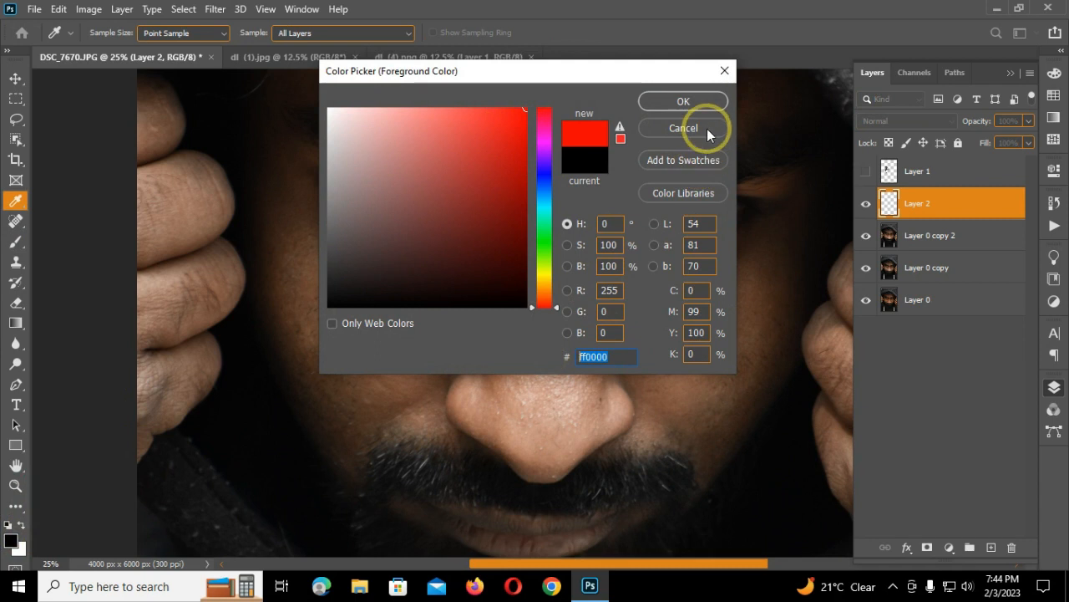
{"action": "left_click", "coordinate": [707, 104]}
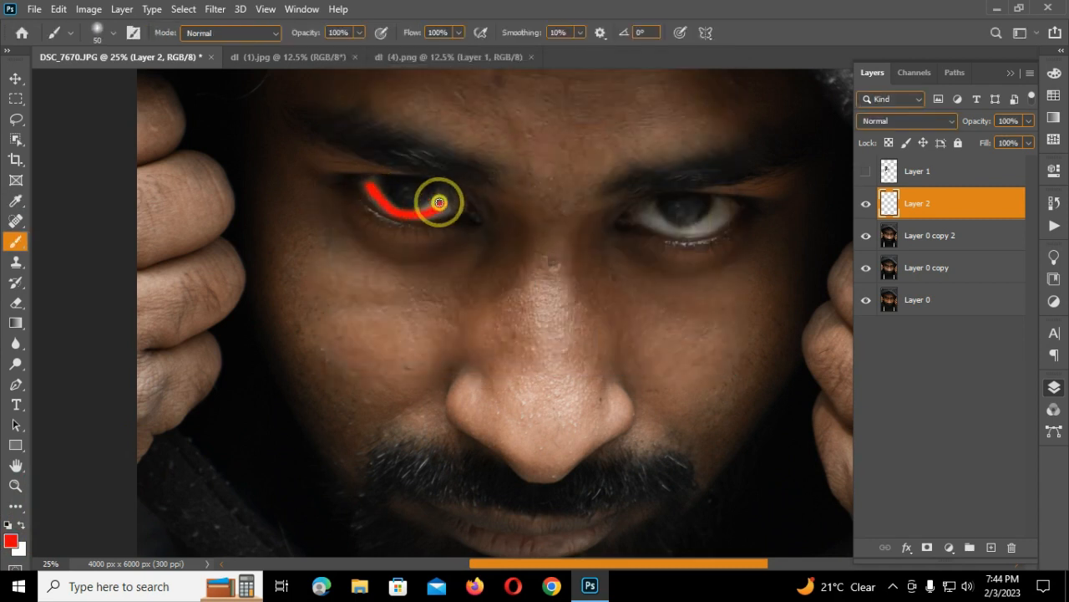
- Paint the whites of both eyes red with a size 50 brush and set the layer's blend mode to Soft Light
{"action": "left_click_drag", "start_coordinate": [443, 208], "coordinate": [443, 203]}
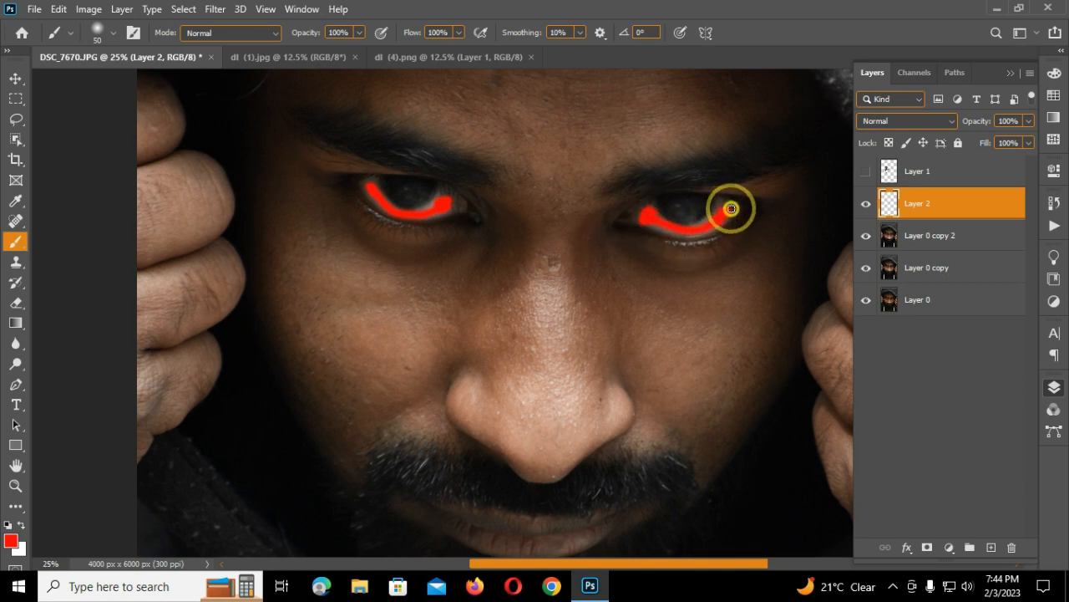
{"action": "left_click", "coordinate": [935, 124]}
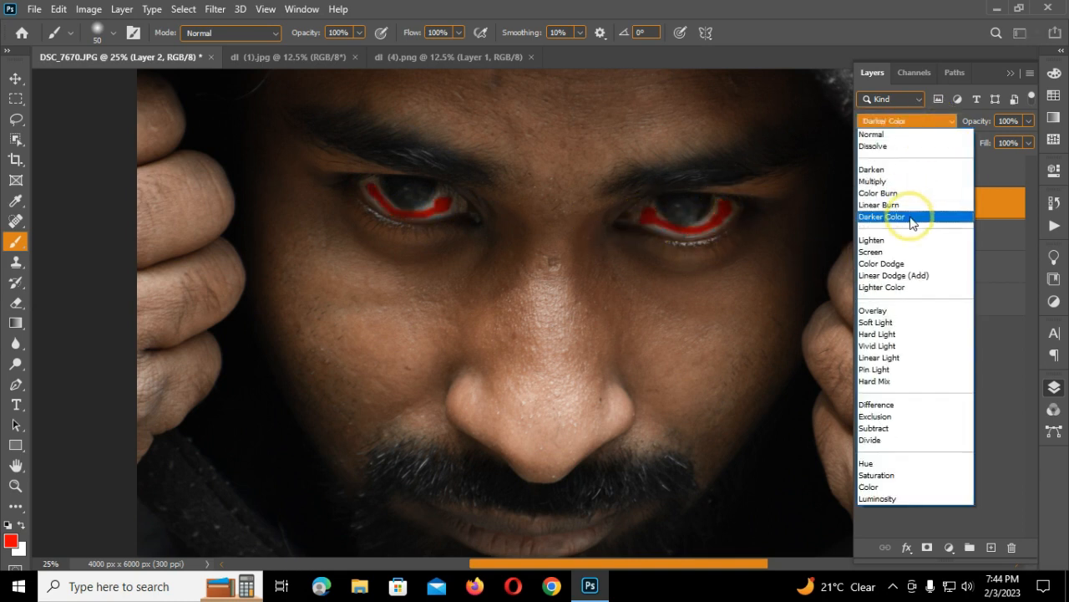
{"action": "left_click", "coordinate": [900, 322]}
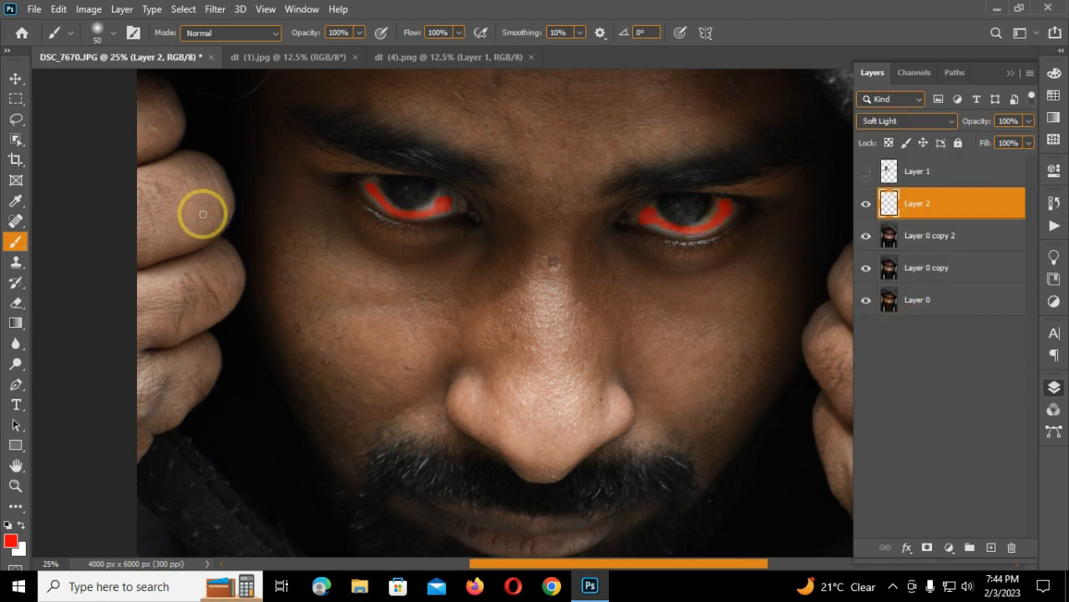
- Soften the red eye paint with a Gaussian Blur
{"action": "left_click", "coordinate": [214, 9]}
{"action": "left_click", "coordinate": [468, 243]}
{"action": "left_click_drag", "start_coordinate": [530, 94], "coordinate": [143, 132]}
{"action": "left_click_drag", "start_coordinate": [94, 362], "coordinate": [104, 366]}
{"action": "left_click", "coordinate": [229, 154]}
{"action": "key", "text": "b"}
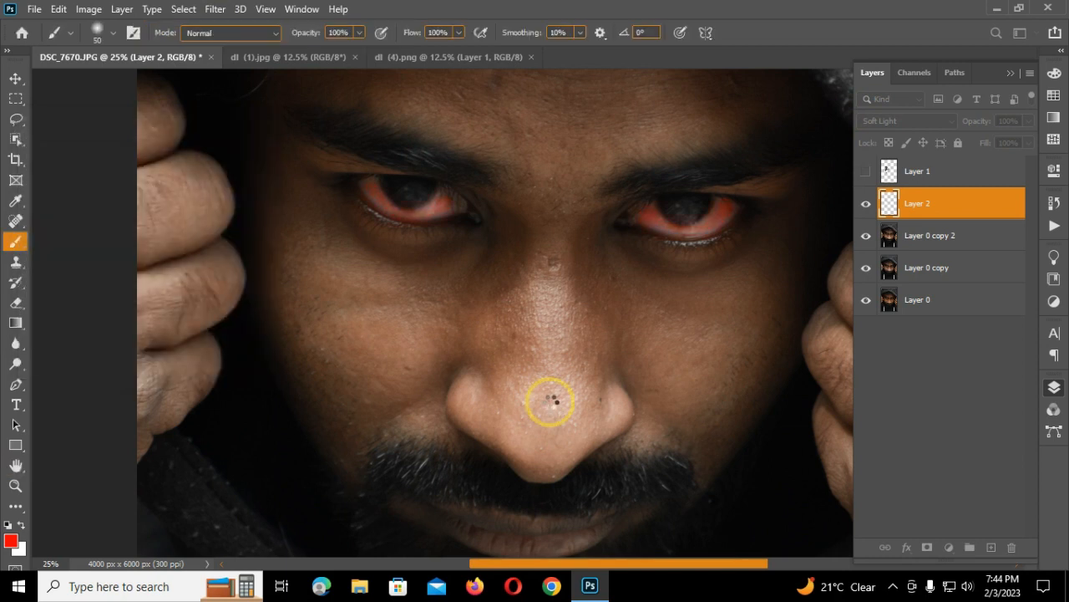
- Make the spider layer visible again
{"action": "left_click", "coordinate": [866, 170]}
{"action": "scroll", "coordinate": [696, 312], "scroll_direction": "down", "scroll_amount": 3}
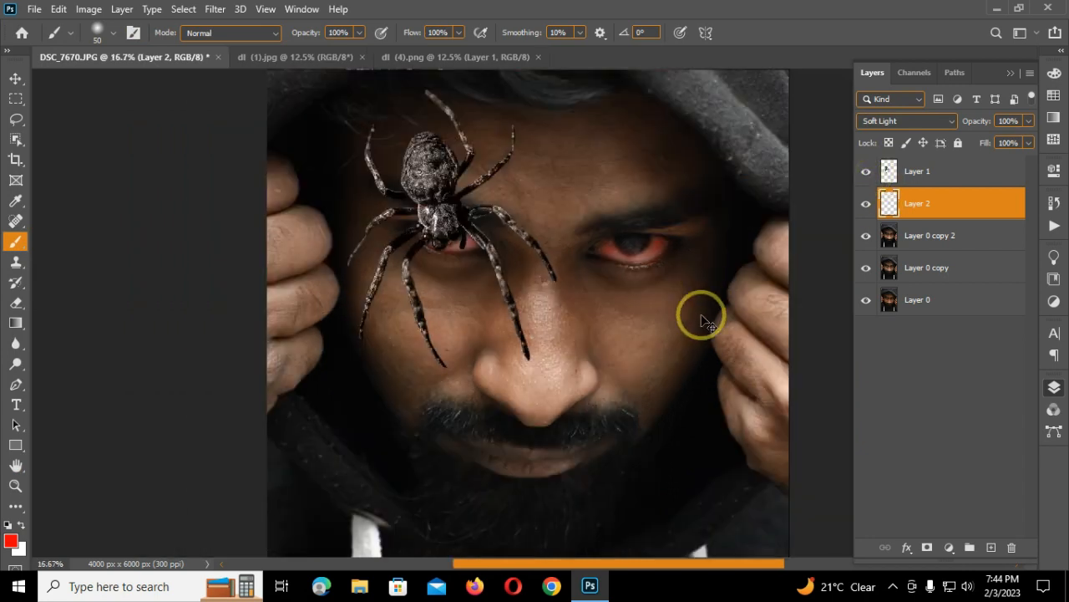
{"action": "scroll", "coordinate": [752, 357], "scroll_direction": "up", "scroll_amount": 4}
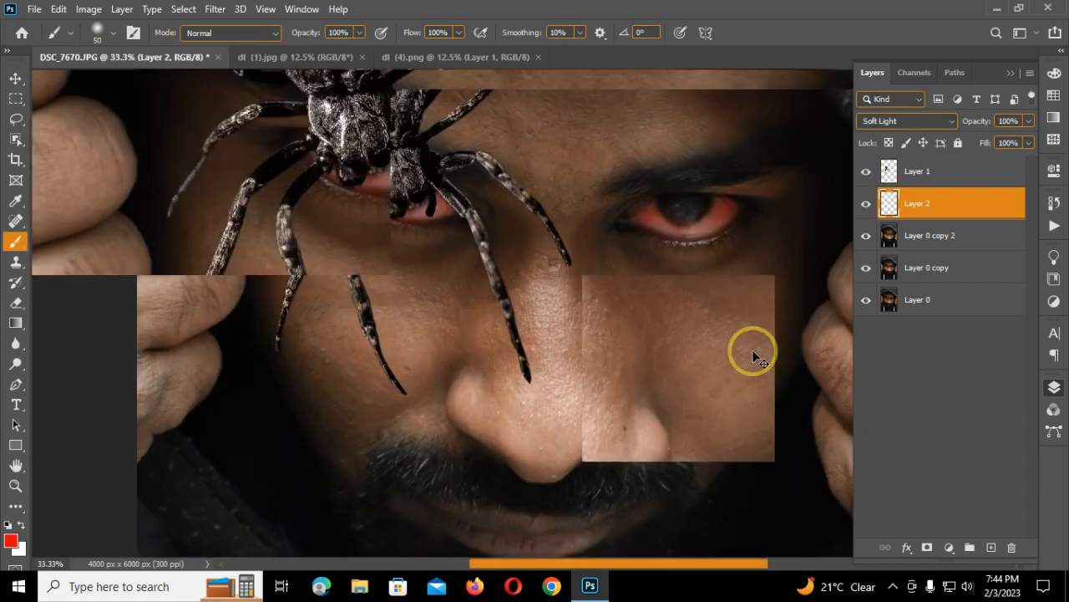
{"action": "scroll", "coordinate": [567, 385], "scroll_direction": "down", "scroll_amount": 1}
- Duplicate the spider layer and move the copy below the original
{"action": "left_click", "coordinate": [953, 172]}
{"action": "key", "text": "ctrl+j"}
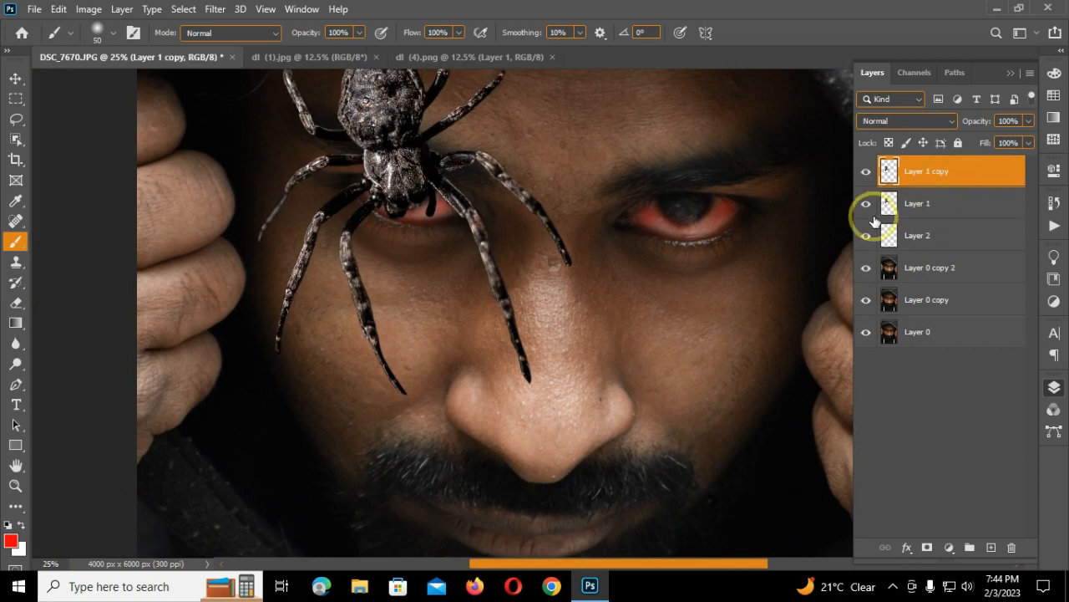
{"action": "left_click", "coordinate": [17, 78]}
{"action": "left_click_drag", "start_coordinate": [994, 171], "coordinate": [996, 214]}
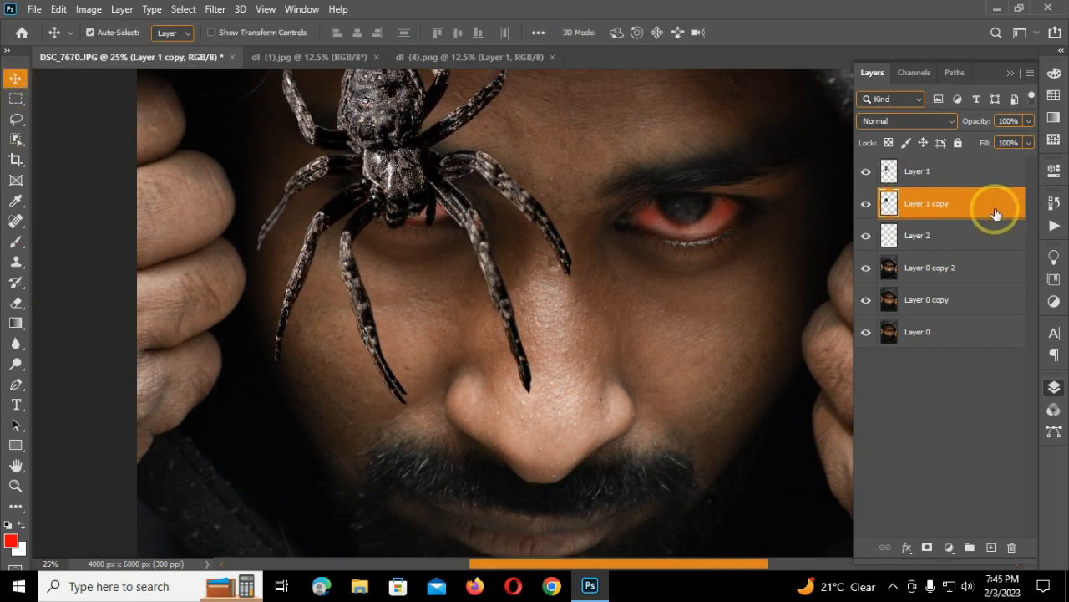
- Scale the lower spider copy to about 93% and offset it slightly behind the original as a shadow
{"action": "key", "text": "ctrl+t"}
{"action": "left_click_drag", "start_coordinate": [591, 415], "coordinate": [558, 355]}
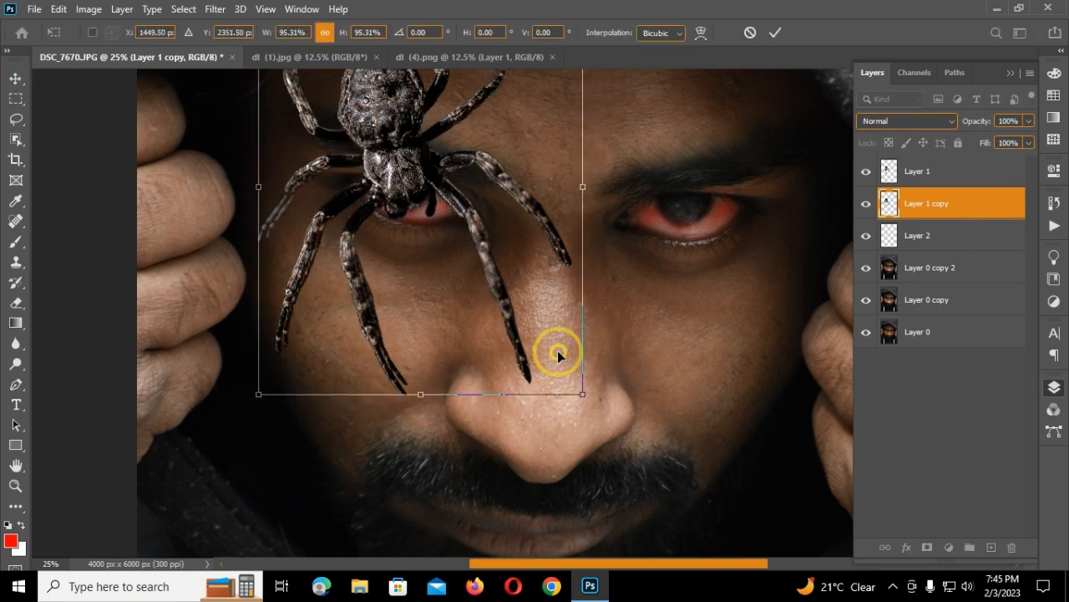
{"action": "left_click_drag", "start_coordinate": [583, 392], "coordinate": [565, 368]}
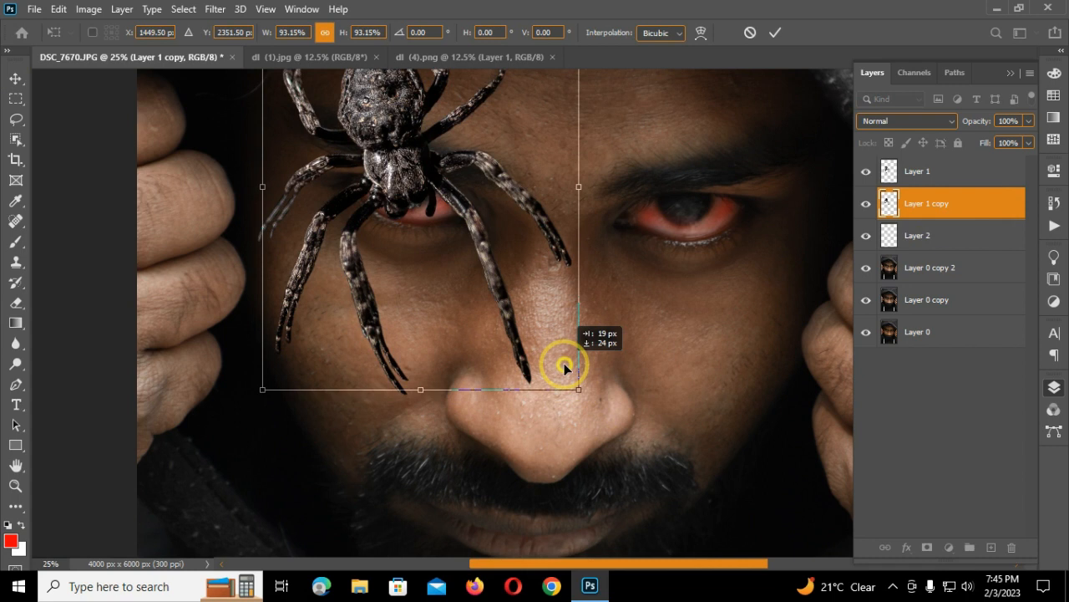
{"action": "key", "text": "Return"}
- Try darkening the spider copy with a clipped Selective Color adjustment, raising Black for the Reds
{"action": "left_click", "coordinate": [949, 546]}
{"action": "left_click", "coordinate": [928, 533]}
{"action": "left_click", "coordinate": [919, 232]}
{"action": "left_click_drag", "start_coordinate": [920, 358], "coordinate": [966, 358]}
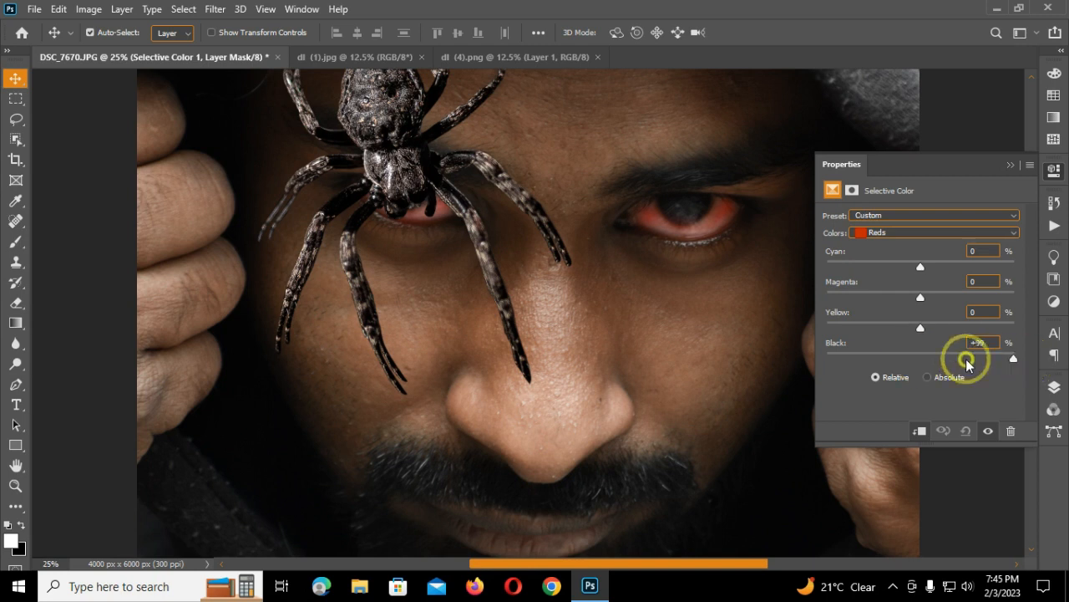
{"action": "left_click", "coordinate": [1010, 165]}
{"action": "left_click", "coordinate": [1053, 386]}
- Add a Gradient Map adjustment clipped to the lower spider copy, Layer 1 copy
{"action": "left_click", "coordinate": [911, 204]}
{"action": "left_click", "coordinate": [947, 547]}
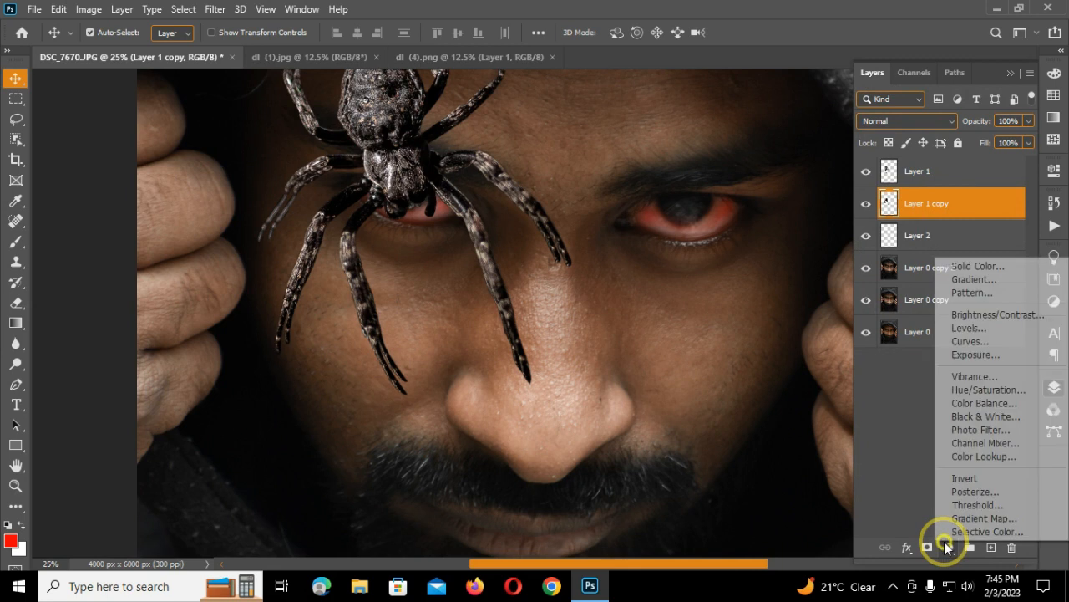
{"action": "left_click", "coordinate": [977, 518]}
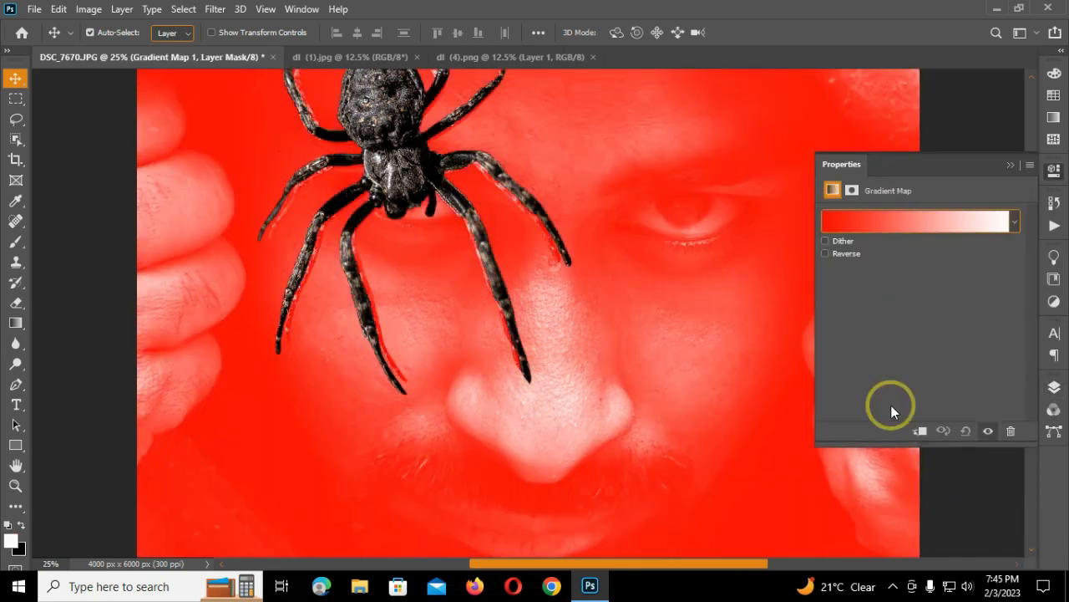
- Set both colour stops of the Gradient Map to black so the spider copy becomes a solid shadow
{"action": "left_click", "coordinate": [838, 222]}
{"action": "left_click", "coordinate": [369, 328]}
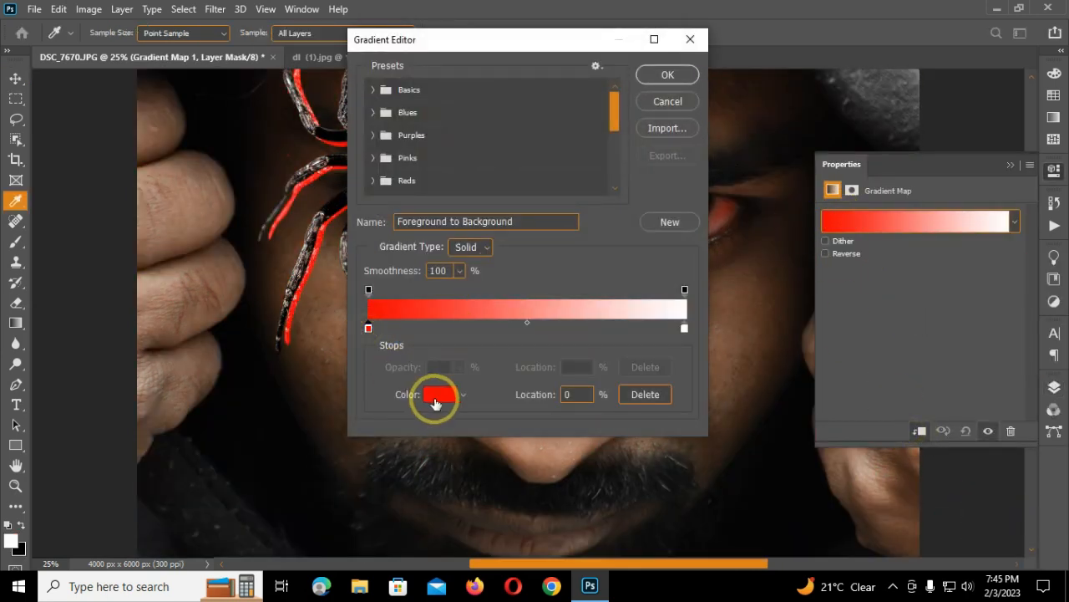
{"action": "left_click", "coordinate": [442, 311]}
{"action": "left_click_drag", "start_coordinate": [542, 73], "coordinate": [648, 148]}
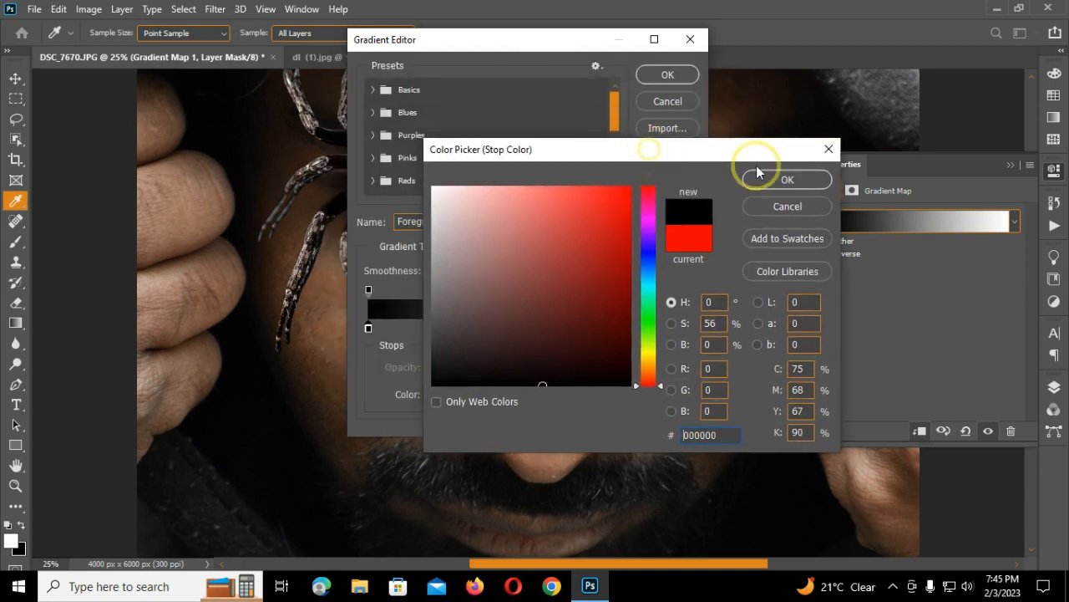
{"action": "left_click", "coordinate": [777, 179]}
{"action": "left_click", "coordinate": [428, 398]}
{"action": "left_click", "coordinate": [461, 410]}
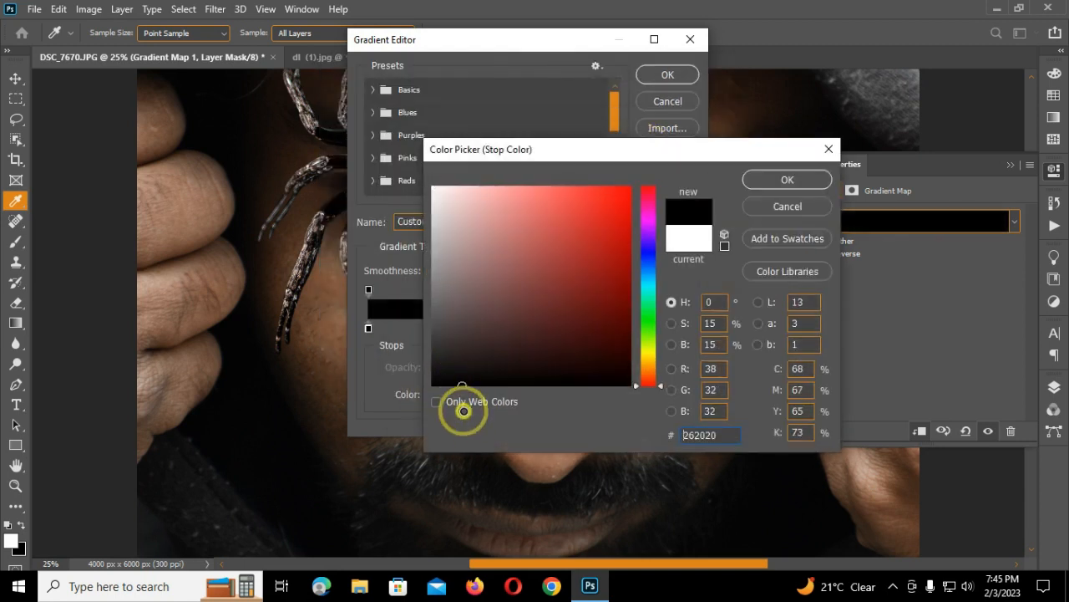
{"action": "left_click", "coordinate": [788, 177]}
{"action": "left_click", "coordinate": [668, 76]}
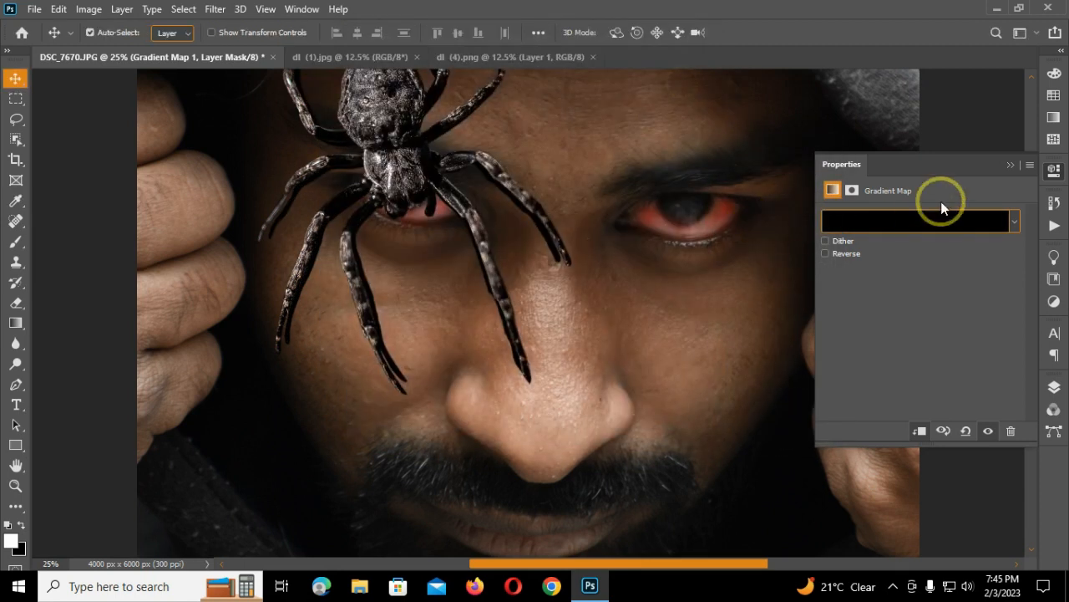
- Merge the Gradient Map adjustment down into the lower spider copy
{"action": "left_click", "coordinate": [1006, 166]}
{"action": "left_click", "coordinate": [1054, 387]}
{"action": "right_click", "coordinate": [998, 213]}
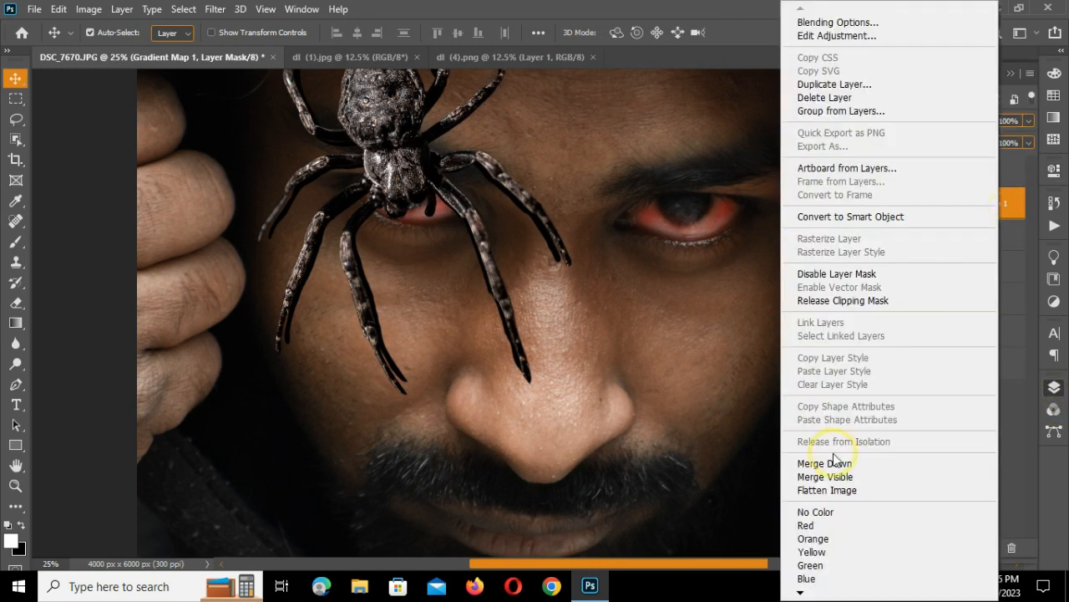
{"action": "left_click", "coordinate": [873, 462]}
- Apply a Gaussian Blur with a 20.8 pixel radius to the black spider shadow
{"action": "left_click", "coordinate": [215, 9]}
{"action": "mouse_move", "coordinate": [350, 186]}
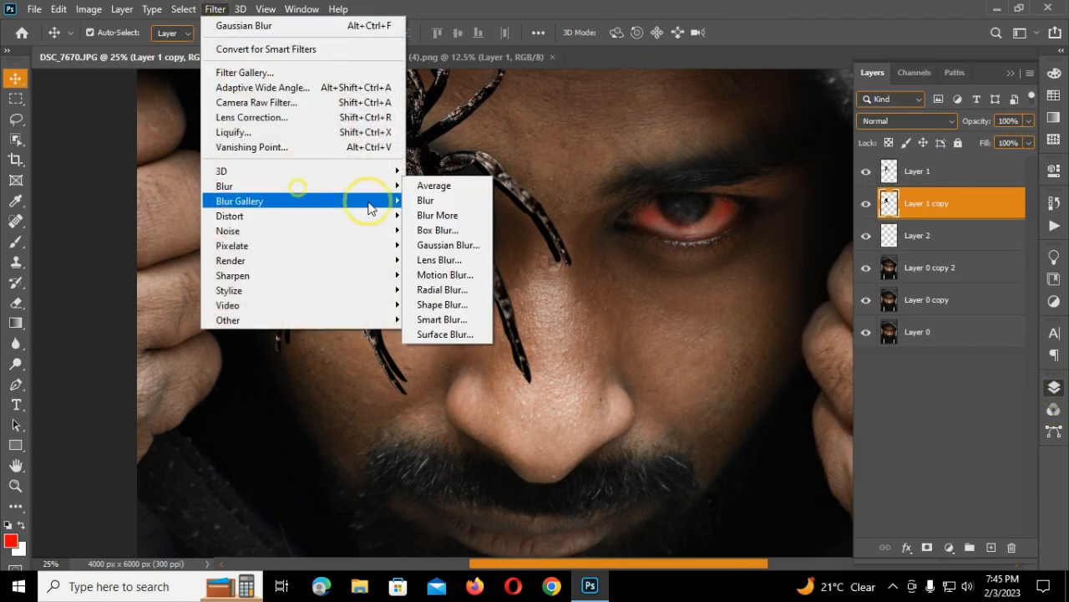
{"action": "left_click", "coordinate": [439, 244]}
{"action": "left_click_drag", "start_coordinate": [153, 125], "coordinate": [848, 205]}
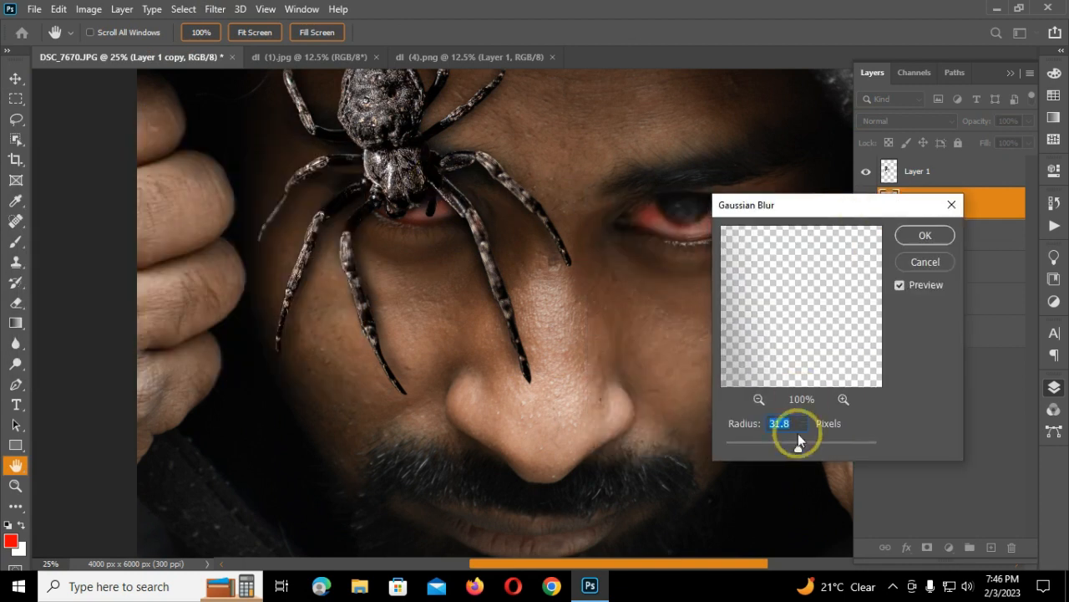
{"action": "mouse_move", "coordinate": [787, 450]}
{"action": "left_mouse_down"}
{"action": "mouse_move", "coordinate": [767, 450]}
{"action": "mouse_move", "coordinate": [790, 451]}
{"action": "left_mouse_up"}
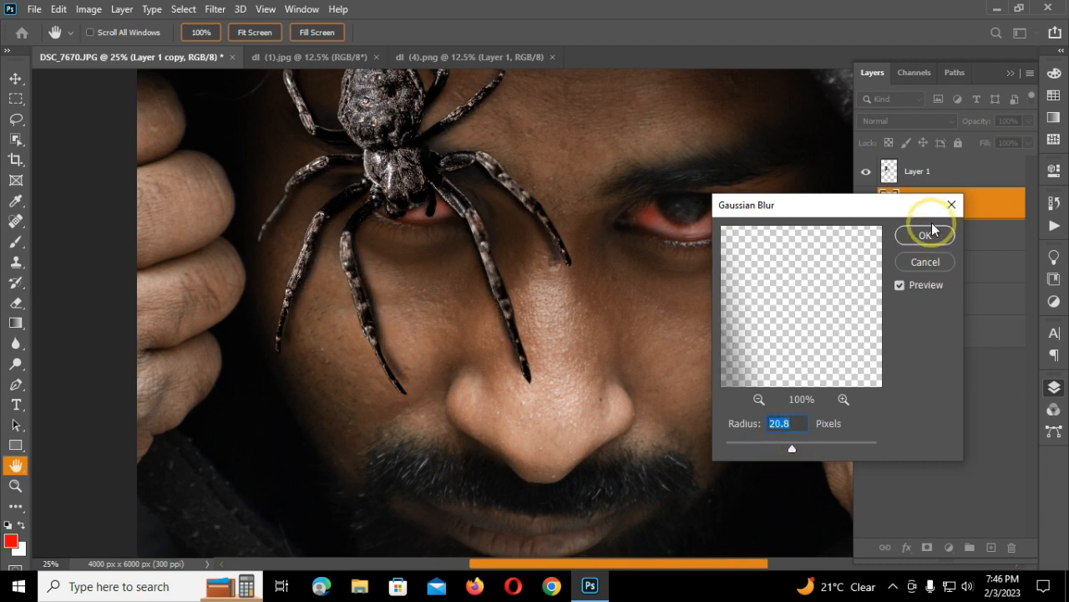
{"action": "left_click", "coordinate": [928, 235]}
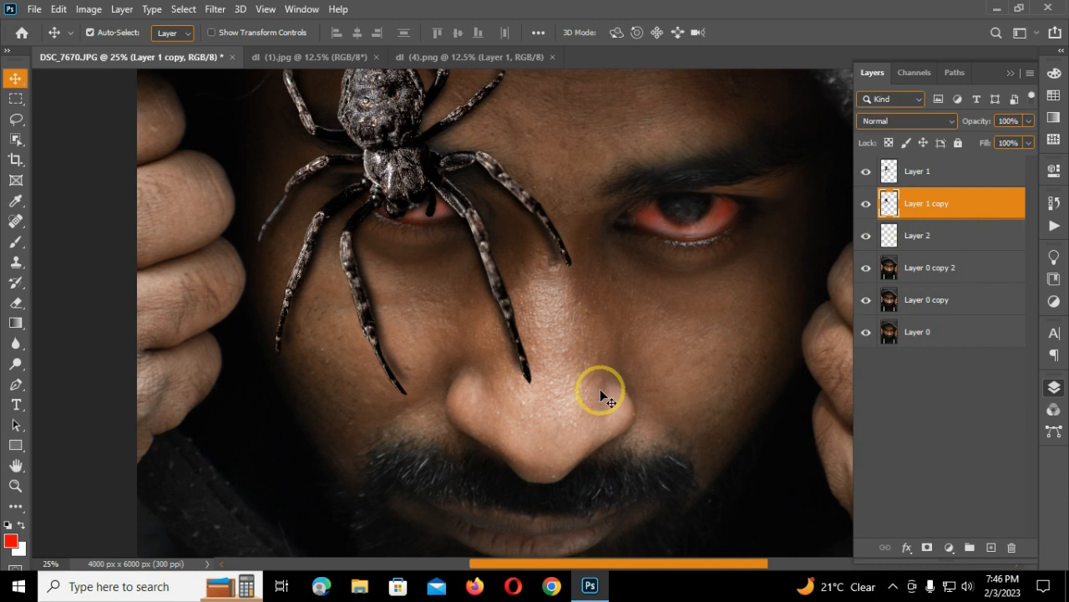
{"action": "key", "text": "ctrl+minus"}
{"action": "key", "text": "ctrl+minus"}
{"action": "key", "text": "ctrl+plus"}
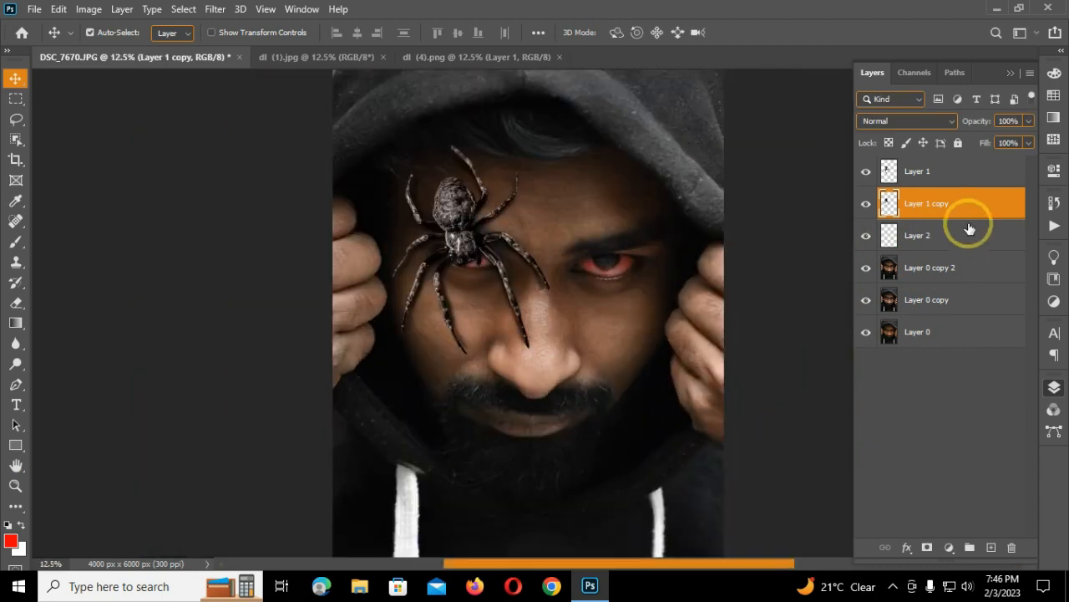
- Add a Levels adjustment clipped to the top spider layer, Layer 1, and darken the spider with it
{"action": "left_click", "coordinate": [961, 175]}
{"action": "left_click", "coordinate": [949, 548]}
{"action": "left_click", "coordinate": [985, 333]}
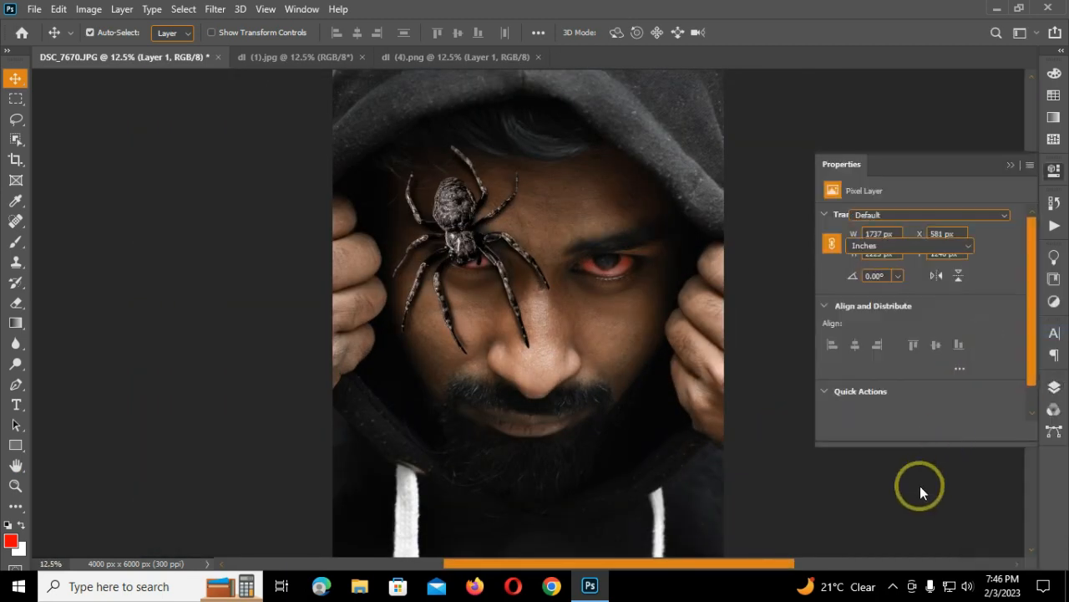
{"action": "left_click_drag", "start_coordinate": [1016, 372], "coordinate": [924, 383]}
{"action": "left_click", "coordinate": [1053, 386]}
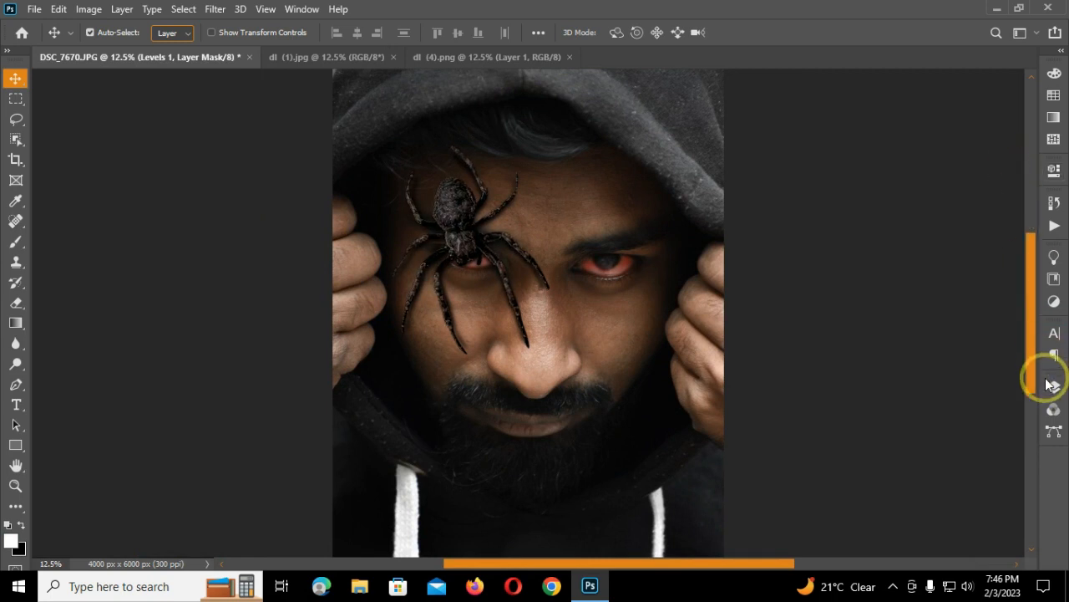
- Add a layer mask to Layer 1 and paint it black with a soft brush to fade the spider's upper legs into the hood's shadow
{"action": "left_click", "coordinate": [919, 203]}
{"action": "left_click", "coordinate": [929, 548]}
{"action": "left_click", "coordinate": [15, 242]}
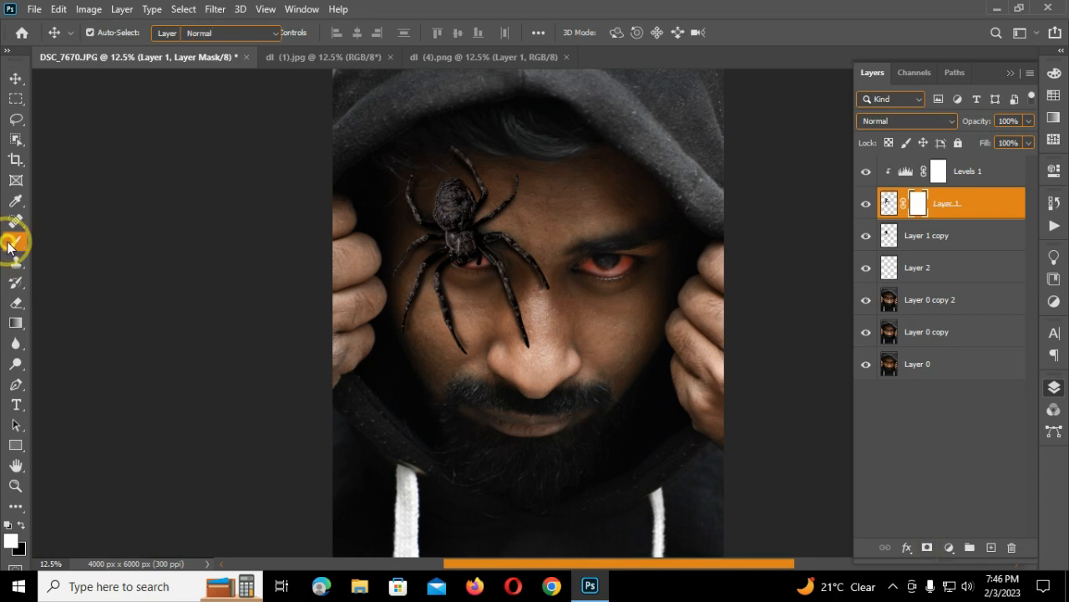
{"action": "left_click", "coordinate": [7, 524]}
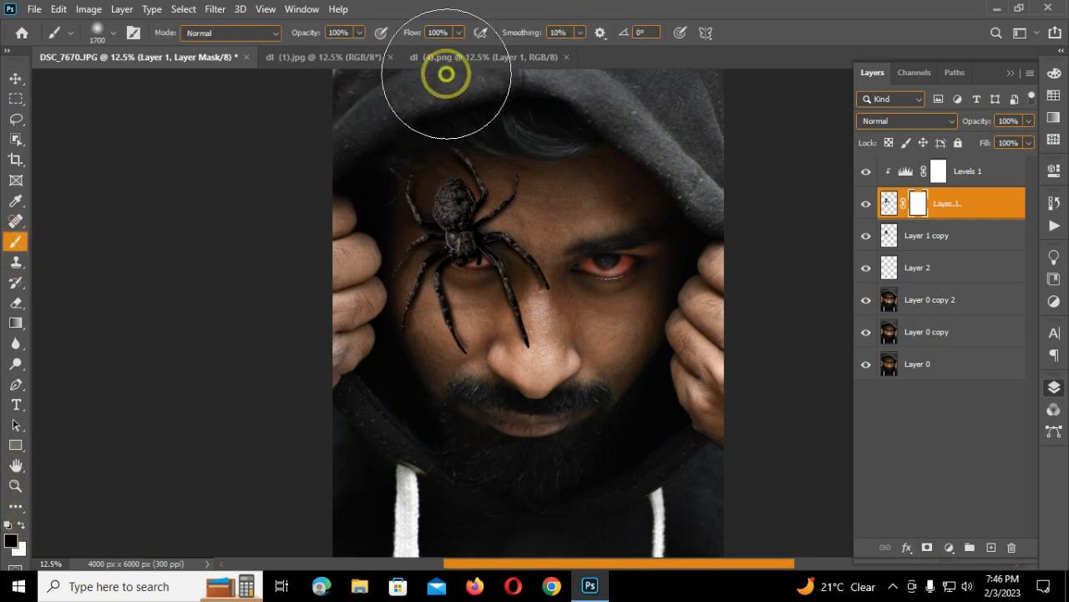
{"action": "left_click_drag", "start_coordinate": [455, 65], "coordinate": [407, 87]}
{"action": "key", "text": "bracketleft"}
{"action": "key", "text": "bracketleft"}
{"action": "key", "text": "bracketleft"}
{"action": "key", "text": "bracketleft"}
{"action": "key", "text": "bracketleft"}
{"action": "key", "text": "bracketleft"}
{"action": "key", "text": "bracketleft"}
{"action": "key", "text": "bracketleft"}
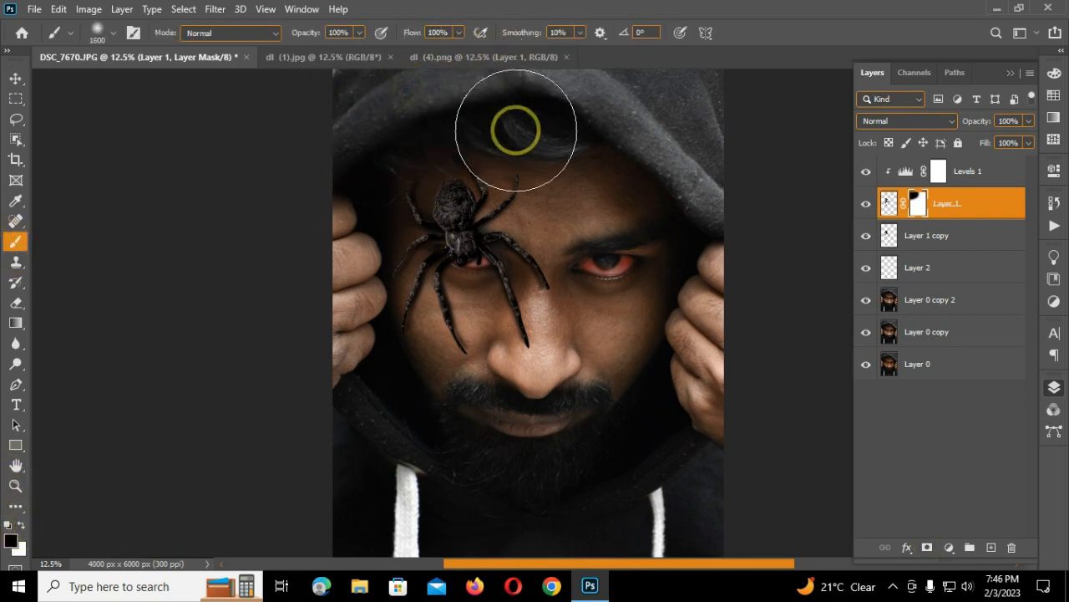
- Add a layer mask to the shadow layer, Layer 1 copy, and paint out the shadow around the upper legs
{"action": "left_click", "coordinate": [939, 236]}
{"action": "left_click", "coordinate": [928, 547]}
{"action": "key", "text": "bracketleft"}
{"action": "key", "text": "bracketleft"}
{"action": "left_click", "coordinate": [15, 77]}
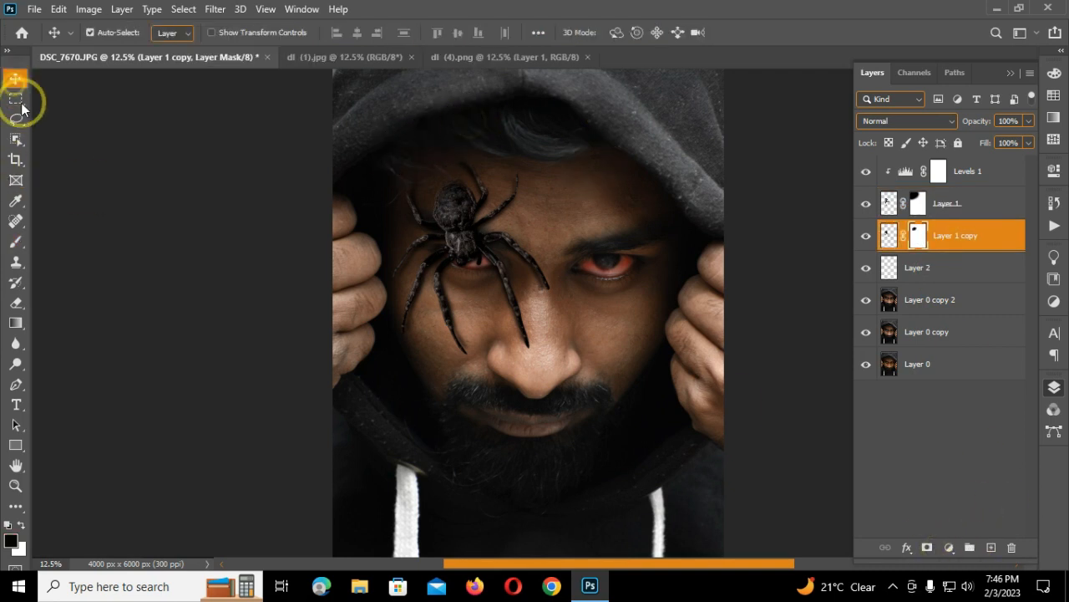
- Paint white with a small soft brush on the Layer 1 mask to bring back the faded part of the spider's body
{"action": "left_click", "coordinate": [944, 203]}
{"action": "key", "text": "ctrl+plus"}
{"action": "scroll", "coordinate": [384, 274], "scroll_direction": "up", "scroll_amount": 1}
{"action": "left_click", "coordinate": [15, 242]}
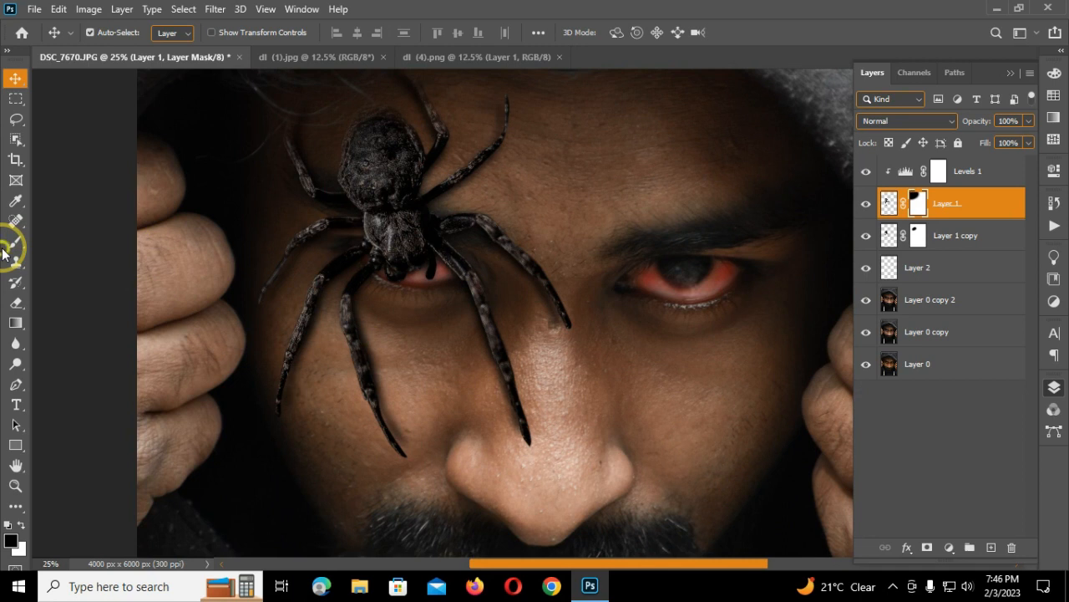
{"action": "left_click", "coordinate": [21, 524]}
{"action": "key", "text": "bracketleft"}
{"action": "key", "text": "bracketleft"}
{"action": "key", "text": "bracketleft"}
{"action": "key", "text": "bracketleft"}
{"action": "mouse_move", "coordinate": [347, 163]}
{"action": "left_mouse_down"}
{"action": "mouse_move", "coordinate": [393, 112]}
{"action": "mouse_move", "coordinate": [376, 173]}
{"action": "left_mouse_up"}
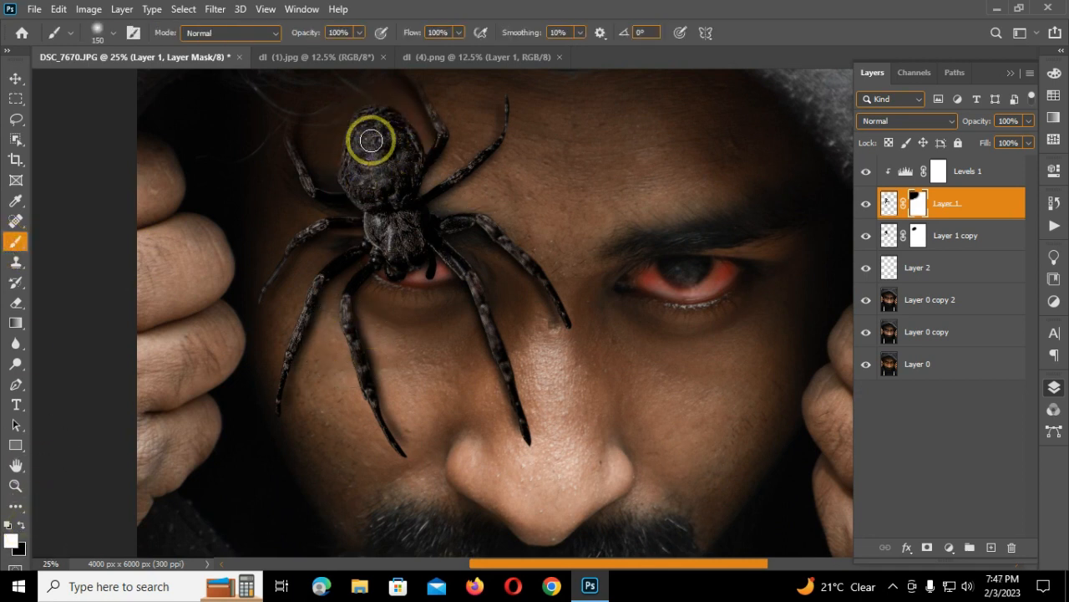
{"action": "key", "text": "ctrl+minus"}
{"action": "key", "text": "ctrl+minus"}
{"action": "key", "text": "ctrl+minus"}
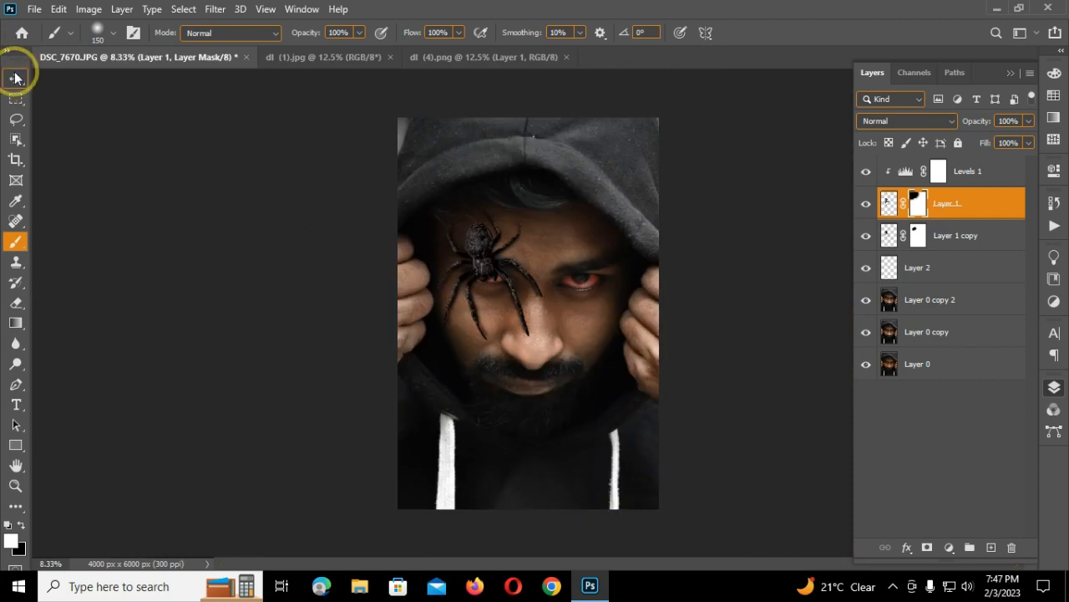
- In the Levels 1 blending options, split the Underlying Layer highlight slider of Blend If to about 69 / 255
{"action": "left_click", "coordinate": [15, 76]}
{"action": "right_click", "coordinate": [987, 167]}
{"action": "left_click", "coordinate": [819, 20]}
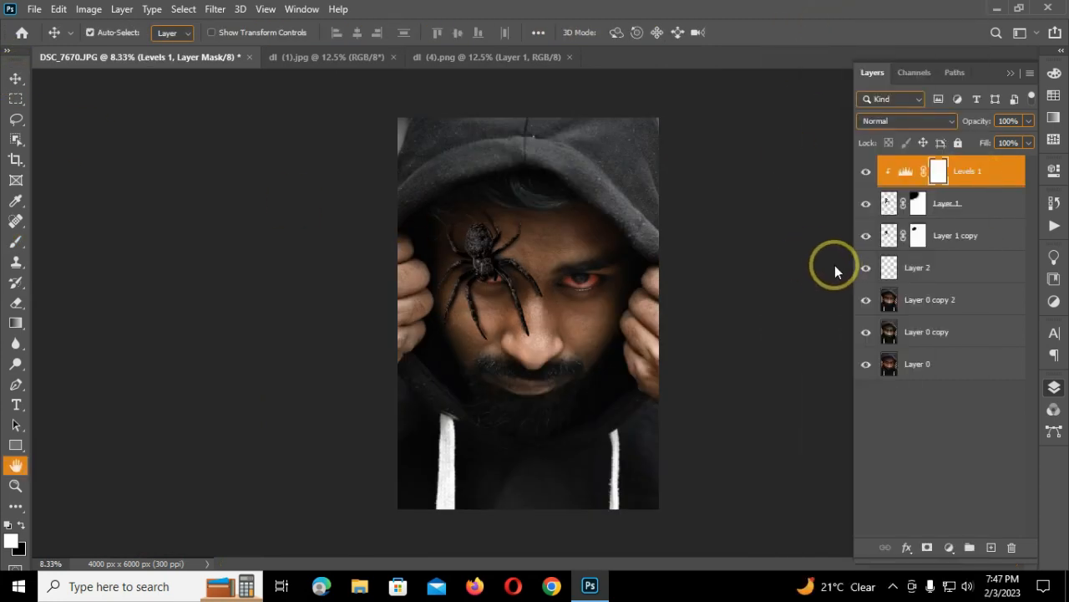
{"action": "left_click_drag", "start_coordinate": [363, 43], "coordinate": [768, 76]}
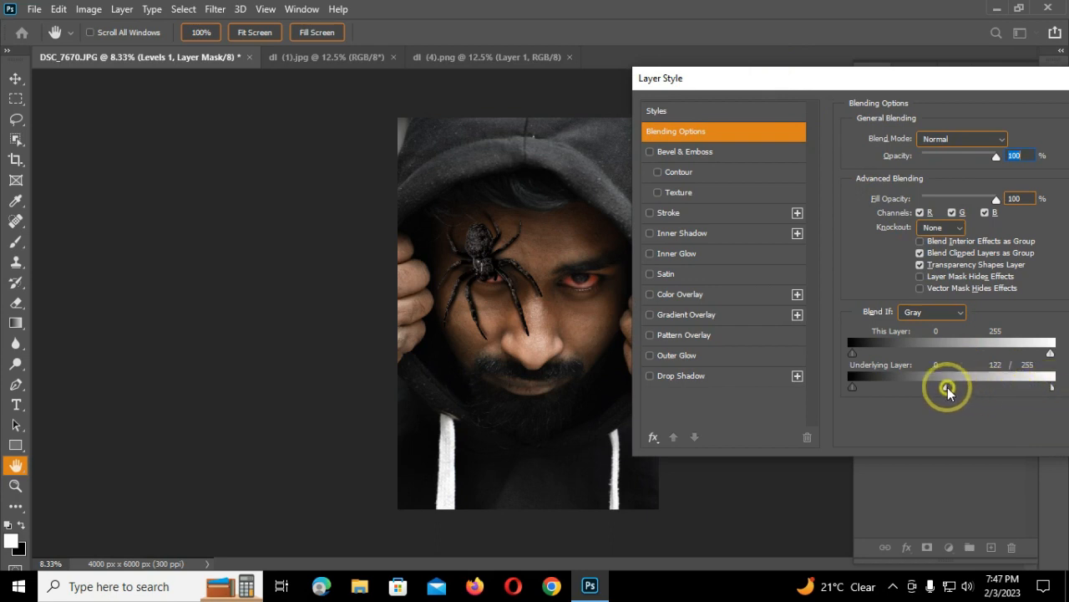
{"action": "left_click_drag", "start_coordinate": [900, 389], "coordinate": [907, 389]}
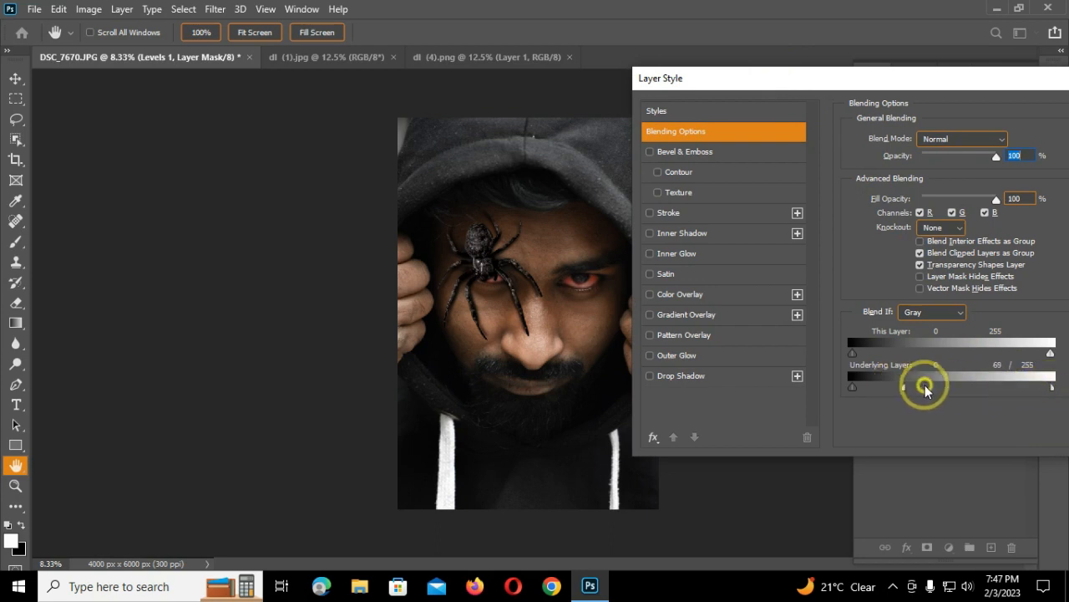
{"action": "left_click_drag", "start_coordinate": [923, 86], "coordinate": [687, 143]}
{"action": "left_click", "coordinate": [962, 162]}
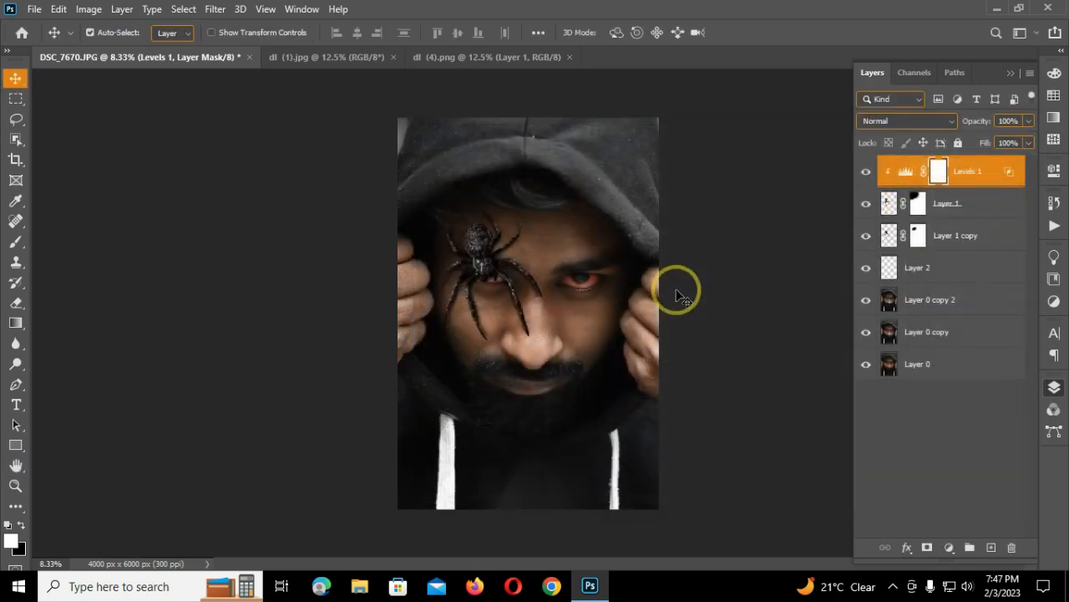
{"action": "key", "text": "ctrl+plus"}
{"action": "key", "text": "ctrl+minus"}
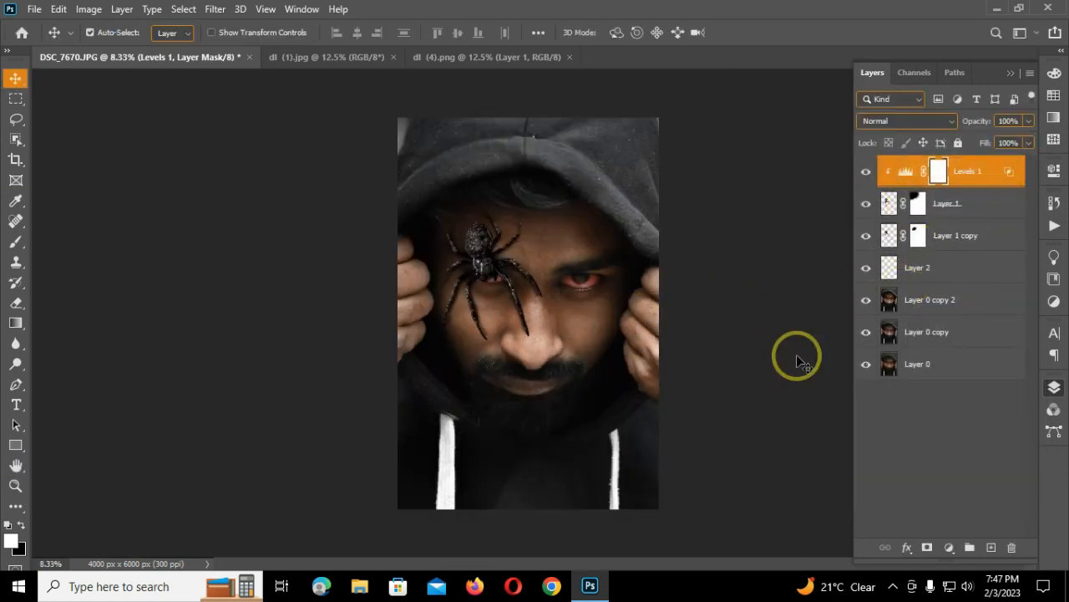
- Add a new layer above Levels 1 and choose a smoke-shaped brush from the environment brushes set
{"action": "left_click", "coordinate": [991, 548]}
{"action": "left_click", "coordinate": [12, 241]}
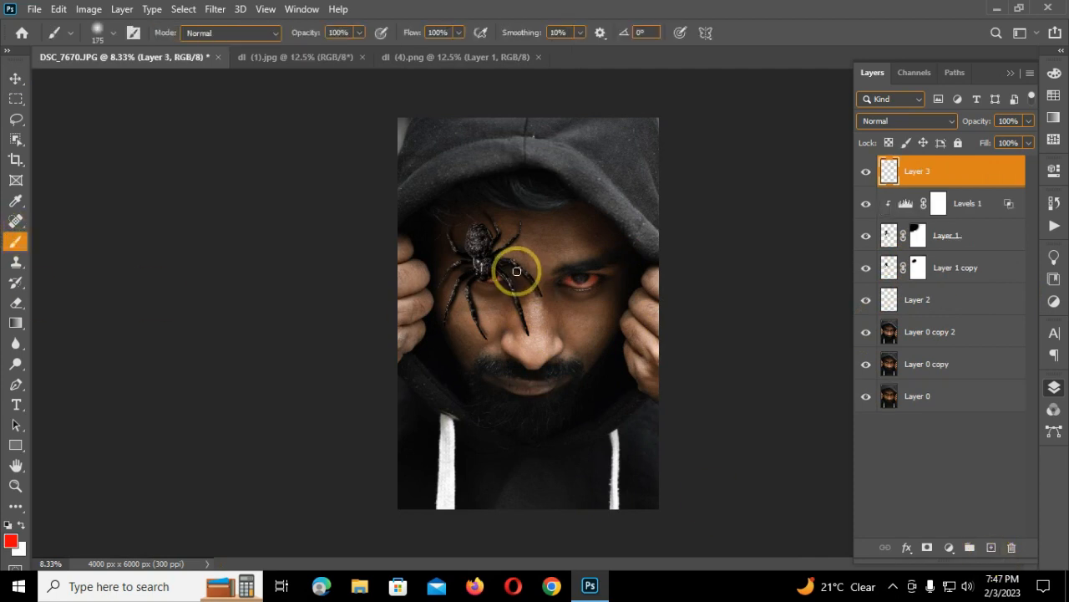
{"action": "right_click", "coordinate": [530, 245]}
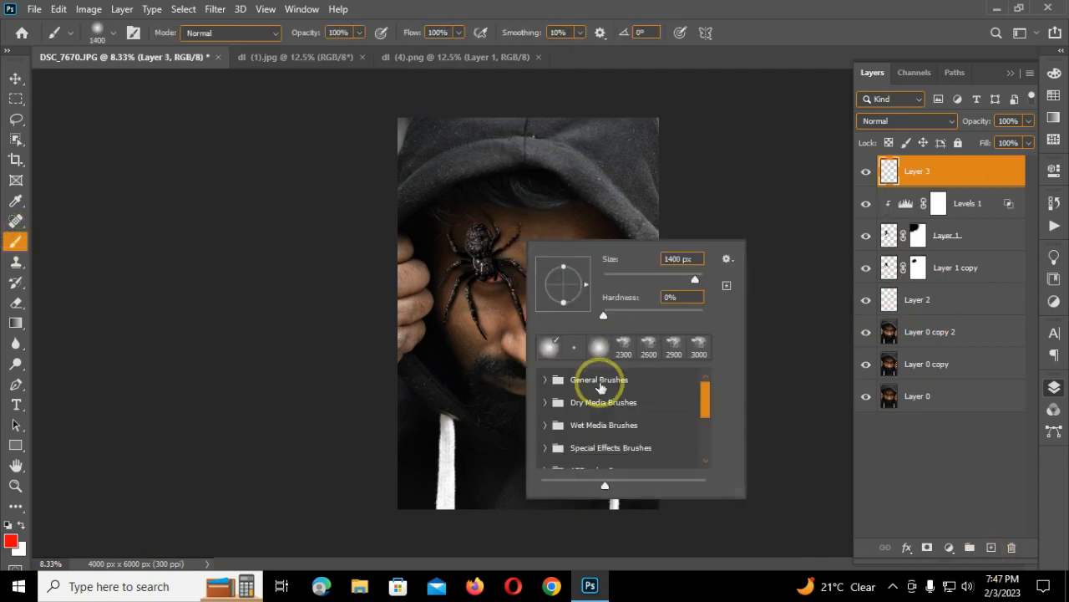
{"action": "right_click", "coordinate": [418, 148]}
{"action": "mouse_move", "coordinate": [635, 399]}
{"action": "left_mouse_down"}
{"action": "mouse_move", "coordinate": [693, 442]}
{"action": "mouse_move", "coordinate": [874, 533]}
{"action": "left_mouse_up"}
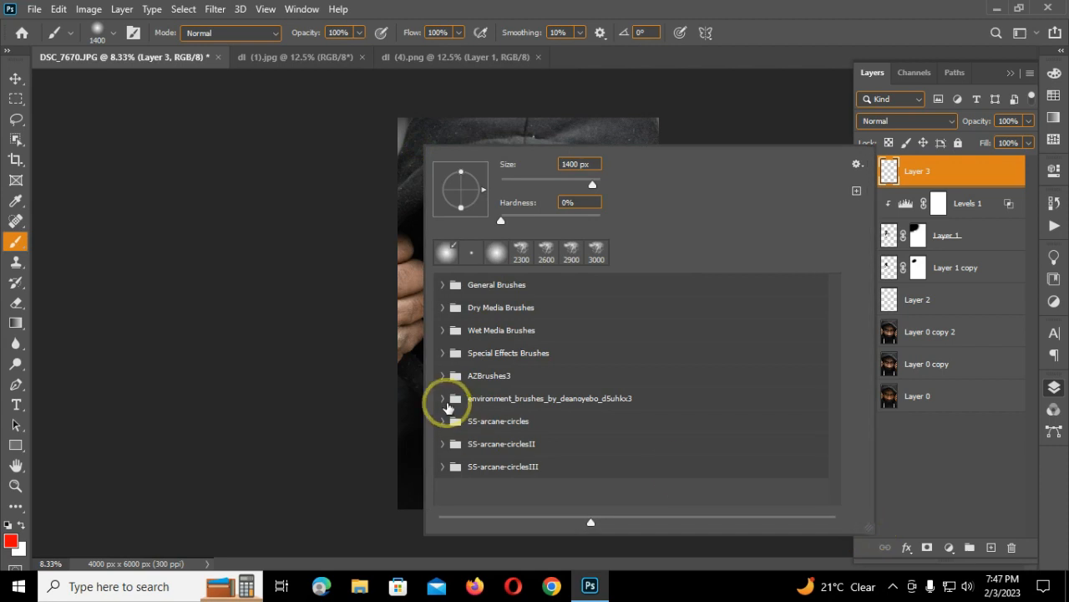
{"action": "left_click", "coordinate": [444, 401]}
{"action": "left_click", "coordinate": [508, 461]}
{"action": "left_click", "coordinate": [443, 348]}
{"action": "left_click", "coordinate": [573, 7]}
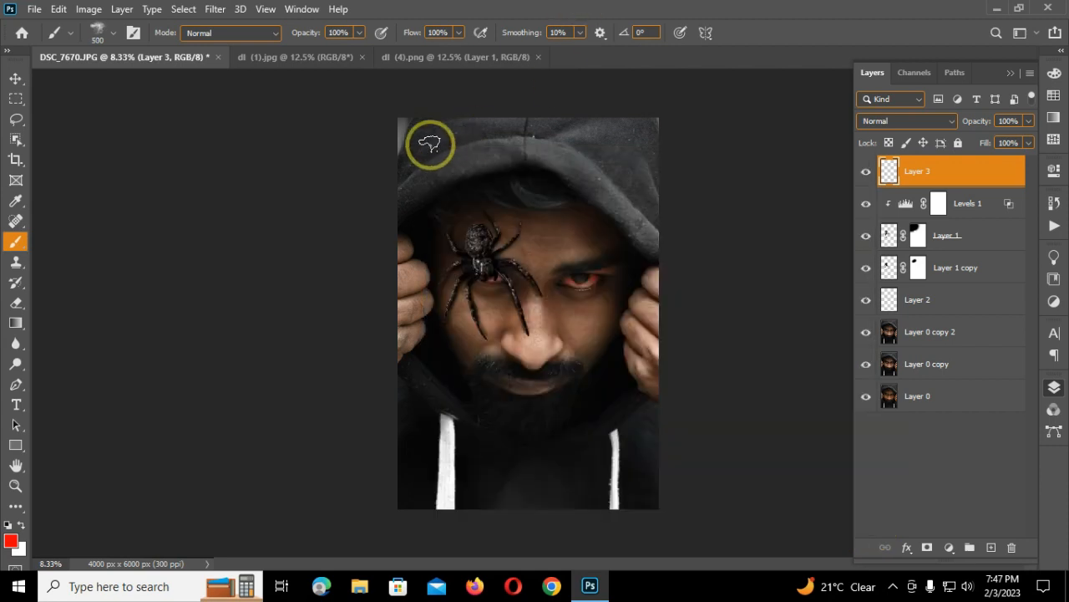
- Undo the test stroke, reset the colours to black, and paint dark smoke over the hood and hand on the picture's left side
{"action": "mouse_move", "coordinate": [394, 143]}
{"action": "left_mouse_down"}
{"action": "mouse_move", "coordinate": [393, 187]}
{"action": "mouse_move", "coordinate": [377, 198]}
{"action": "left_mouse_up"}
{"action": "key", "text": "ctrl+z"}
{"action": "left_click", "coordinate": [7, 524]}
{"action": "mouse_move", "coordinate": [407, 148]}
{"action": "left_mouse_down"}
{"action": "mouse_move", "coordinate": [378, 247]}
{"action": "mouse_move", "coordinate": [410, 405]}
{"action": "mouse_move", "coordinate": [408, 490]}
{"action": "mouse_move", "coordinate": [442, 520]}
{"action": "mouse_move", "coordinate": [506, 524]}
{"action": "mouse_move", "coordinate": [399, 508]}
{"action": "mouse_move", "coordinate": [413, 370]}
{"action": "mouse_move", "coordinate": [432, 329]}
{"action": "mouse_move", "coordinate": [413, 290]}
{"action": "mouse_move", "coordinate": [421, 290]}
{"action": "mouse_move", "coordinate": [421, 343]}
{"action": "mouse_move", "coordinate": [447, 322]}
{"action": "mouse_move", "coordinate": [418, 523]}
{"action": "mouse_move", "coordinate": [443, 505]}
{"action": "mouse_move", "coordinate": [434, 528]}
{"action": "mouse_move", "coordinate": [438, 500]}
{"action": "mouse_move", "coordinate": [579, 513]}
{"action": "mouse_move", "coordinate": [418, 515]}
{"action": "mouse_move", "coordinate": [637, 511]}
{"action": "mouse_move", "coordinate": [573, 516]}
{"action": "mouse_move", "coordinate": [632, 500]}
{"action": "mouse_move", "coordinate": [415, 449]}
{"action": "mouse_move", "coordinate": [395, 363]}
{"action": "mouse_move", "coordinate": [422, 445]}
{"action": "mouse_move", "coordinate": [418, 296]}
{"action": "mouse_move", "coordinate": [463, 324]}
{"action": "mouse_move", "coordinate": [451, 380]}
{"action": "mouse_move", "coordinate": [425, 217]}
{"action": "mouse_move", "coordinate": [430, 183]}
{"action": "mouse_move", "coordinate": [486, 142]}
{"action": "mouse_move", "coordinate": [393, 147]}
{"action": "mouse_move", "coordinate": [513, 108]}
{"action": "mouse_move", "coordinate": [421, 132]}
{"action": "mouse_move", "coordinate": [513, 109]}
{"action": "mouse_move", "coordinate": [571, 124]}
{"action": "mouse_move", "coordinate": [598, 88]}
{"action": "mouse_move", "coordinate": [514, 102]}
{"action": "mouse_move", "coordinate": [373, 240]}
{"action": "mouse_move", "coordinate": [350, 284]}
{"action": "mouse_move", "coordinate": [393, 334]}
{"action": "left_mouse_up"}
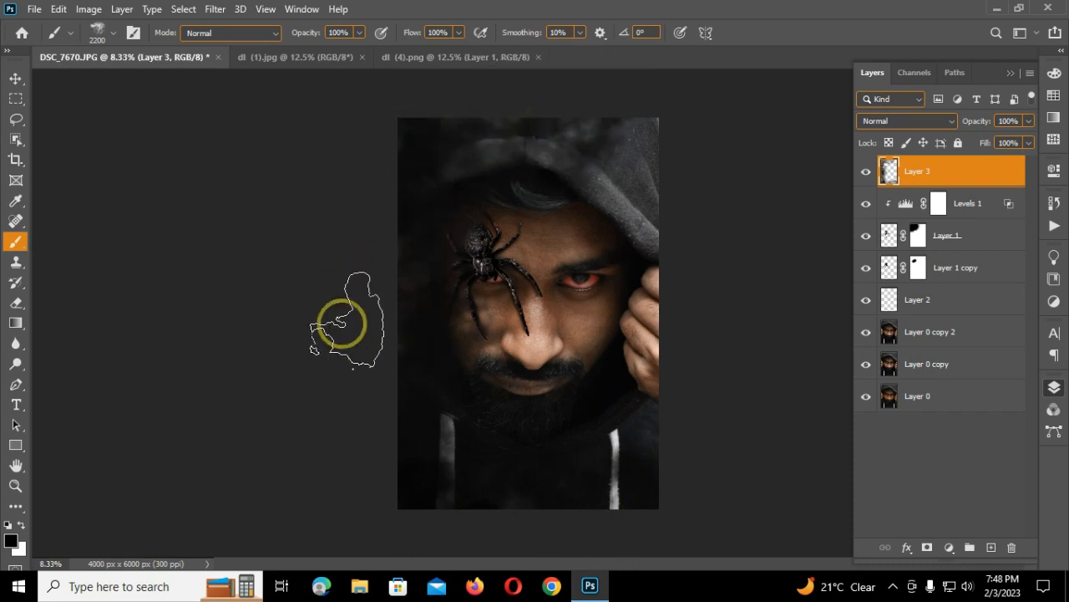
- Duplicate the dark smoke layer, flip it horizontally, enlarge it to about 118%, and place it over the picture's right side
{"action": "left_click", "coordinate": [16, 78]}
{"action": "left_click_drag", "start_coordinate": [544, 256], "coordinate": [500, 267]}
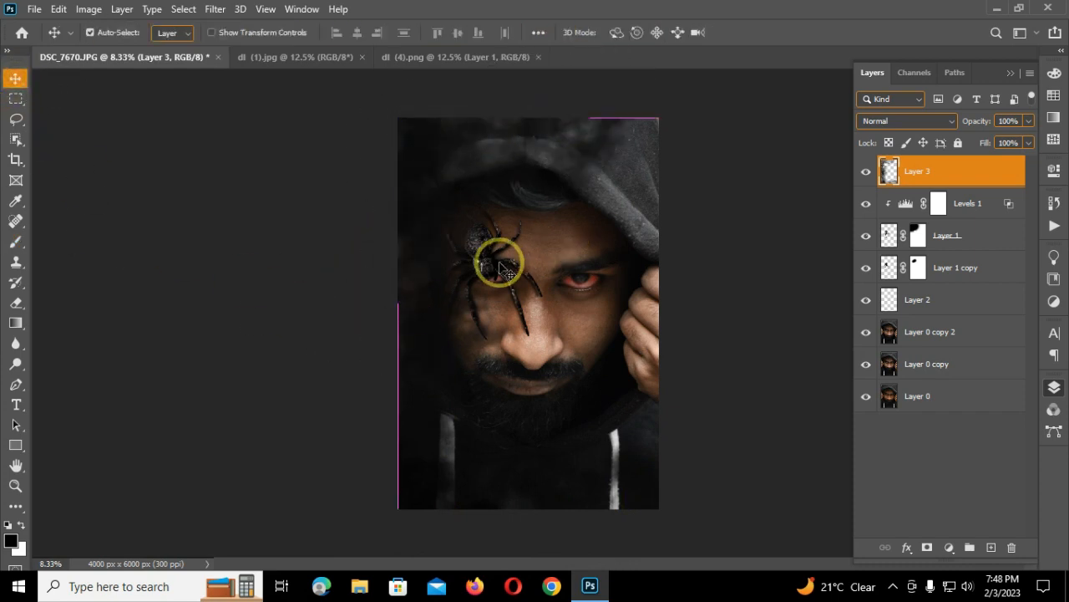
{"action": "key", "text": "ctrl+j"}
{"action": "key", "text": "ctrl+t"}
{"action": "right_click", "coordinate": [498, 264]}
{"action": "left_click", "coordinate": [577, 541]}
{"action": "left_click_drag", "start_coordinate": [496, 407], "coordinate": [571, 407]}
{"action": "left_click_drag", "start_coordinate": [483, 118], "coordinate": [413, 62]}
{"action": "left_click_drag", "start_coordinate": [650, 408], "coordinate": [621, 409]}
{"action": "left_click_drag", "start_coordinate": [620, 411], "coordinate": [626, 410]}
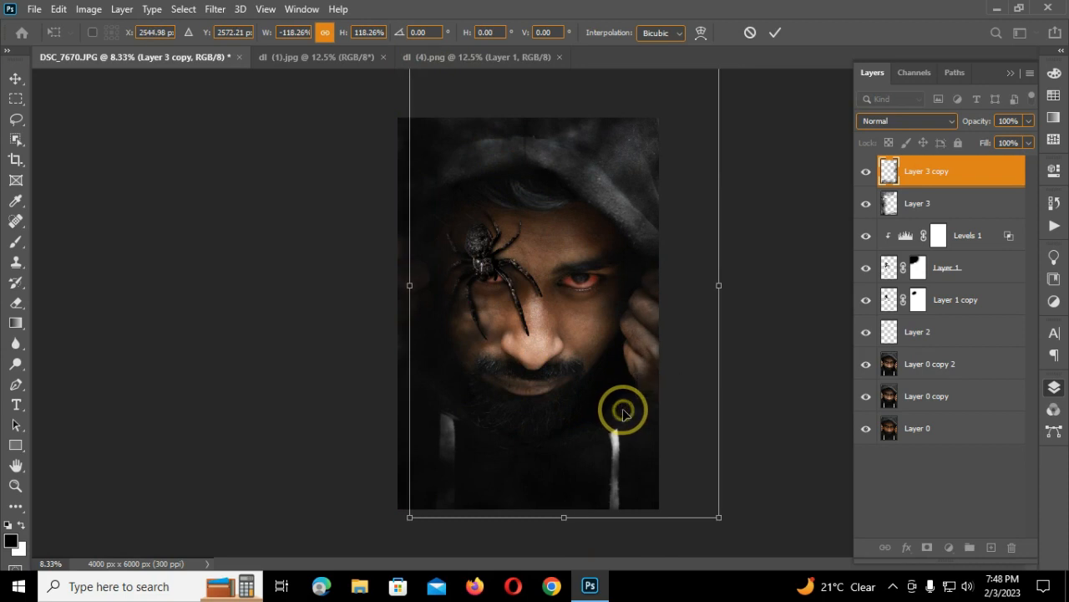
{"action": "key", "text": "Return"}
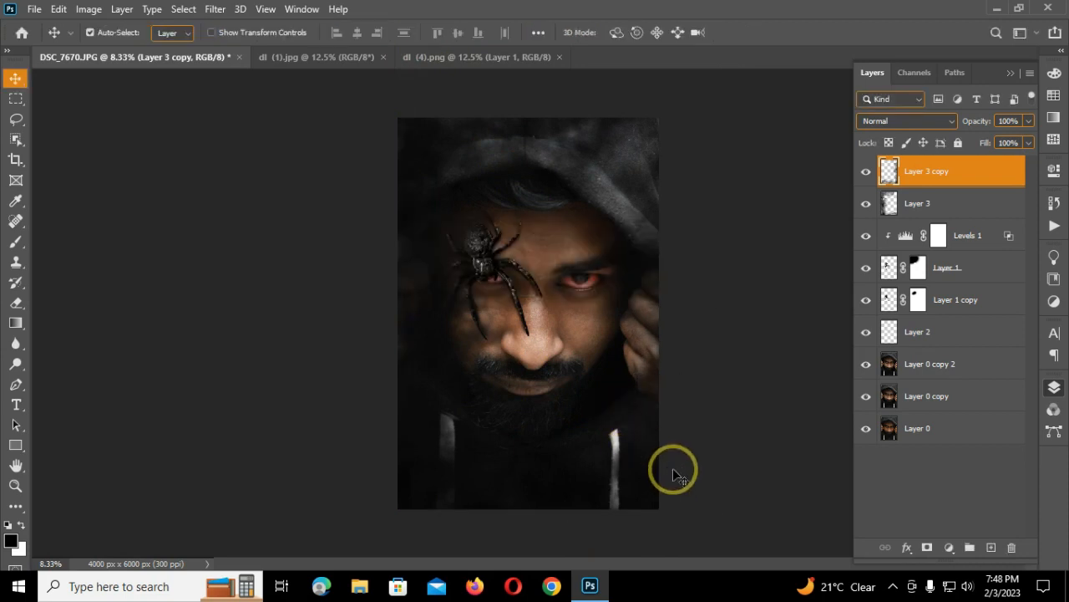
- Add a Selective Color adjustment clipped to Layer 0 copy 2 and set Black to +30% for the Blacks
{"action": "left_click", "coordinate": [931, 361]}
{"action": "left_click", "coordinate": [946, 547]}
{"action": "left_click", "coordinate": [973, 536]}
{"action": "left_click", "coordinate": [926, 233]}
{"action": "left_click", "coordinate": [919, 351]}
{"action": "left_click_drag", "start_coordinate": [920, 354], "coordinate": [949, 359]}
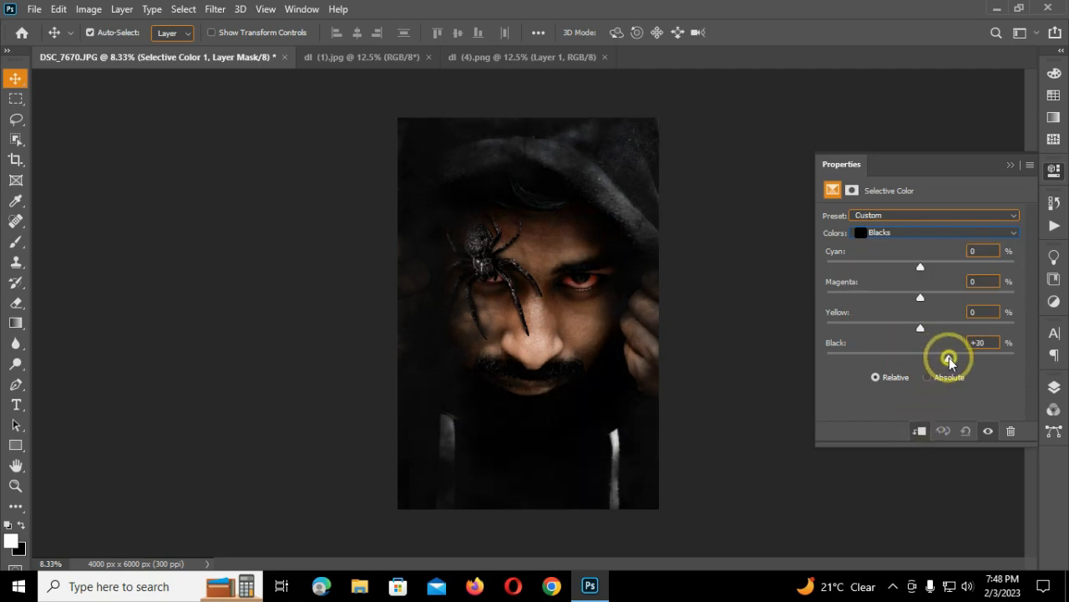
{"action": "left_click", "coordinate": [1010, 165]}
{"action": "left_click", "coordinate": [1054, 385]}
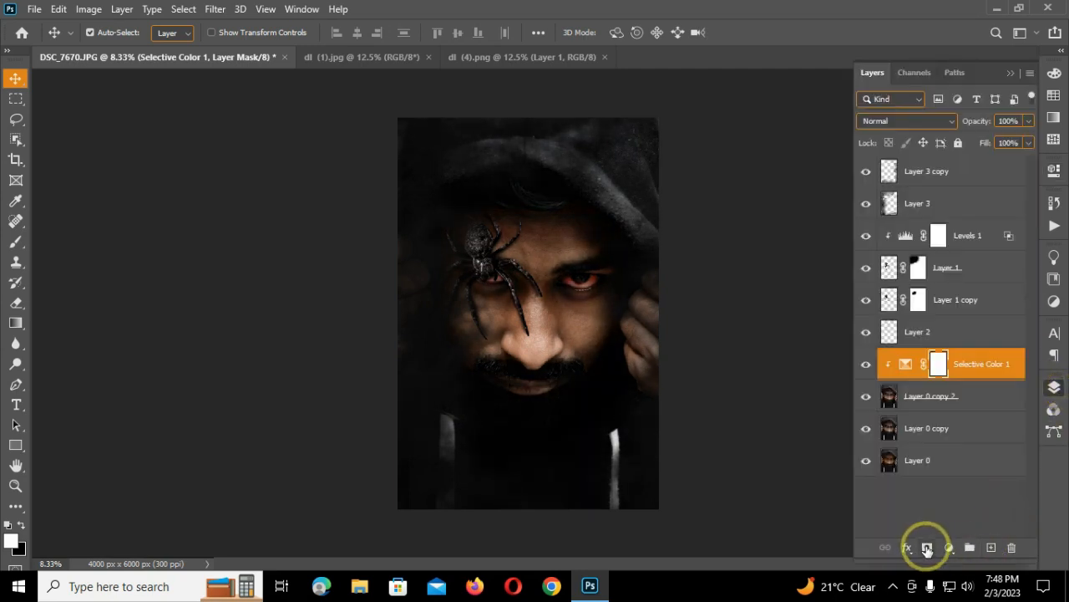
- Hide Selective Color 1 with a black mask and paint white with a soft brush over the hood and outer areas around the face
{"action": "key", "text": "b"}
{"action": "right_click", "coordinate": [524, 188]}
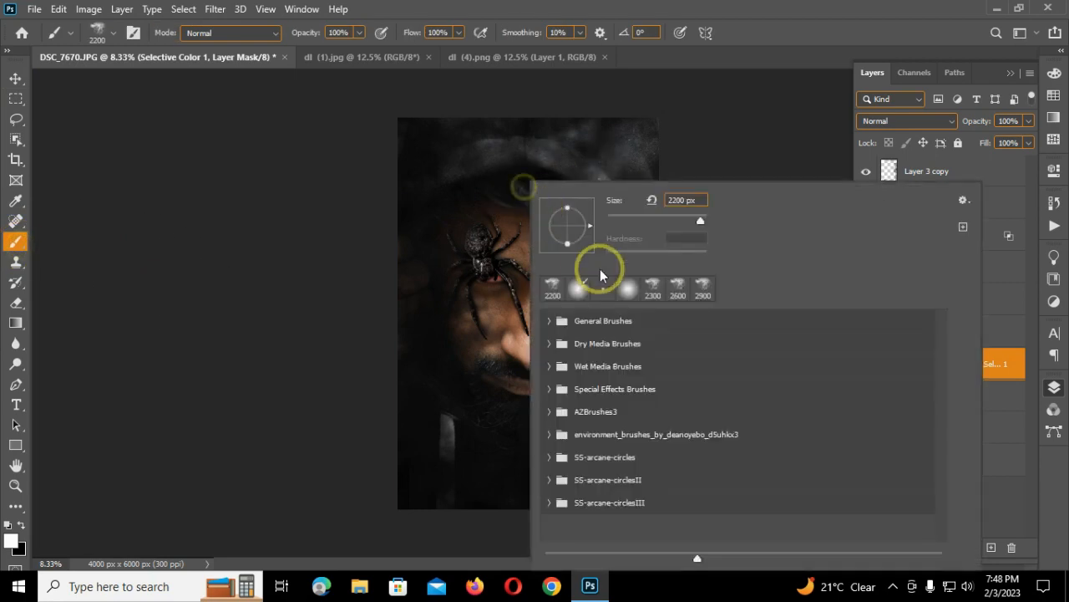
{"action": "left_click", "coordinate": [666, 6]}
{"action": "key", "text": "["}
{"action": "key", "text": "["}
{"action": "key", "text": "["}
{"action": "key", "text": "["}
{"action": "key", "text": "["}
{"action": "key", "text": "["}
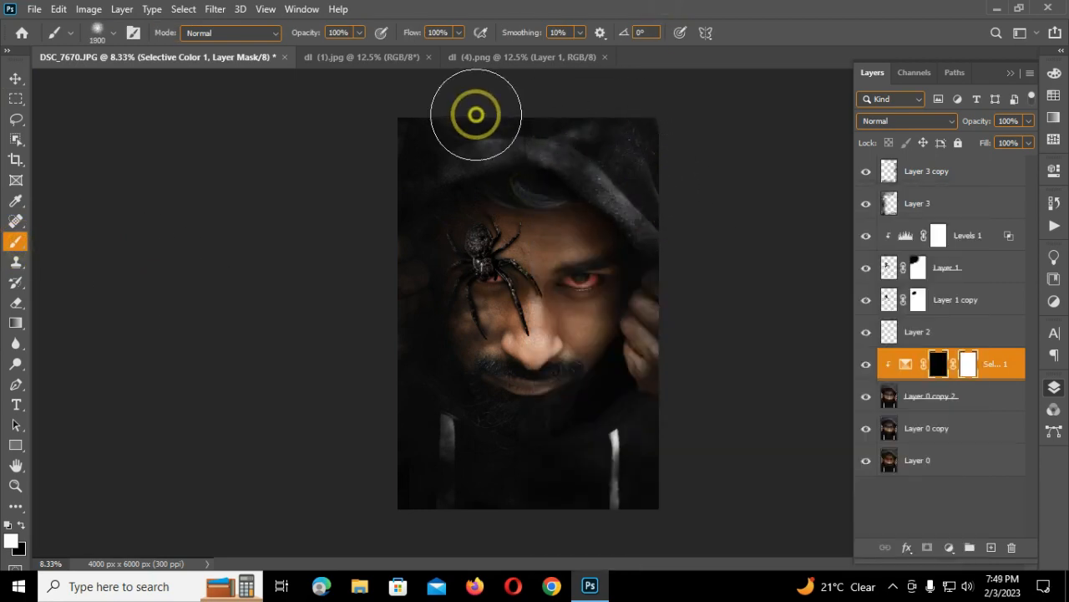
{"action": "key", "text": "bracketleft"}
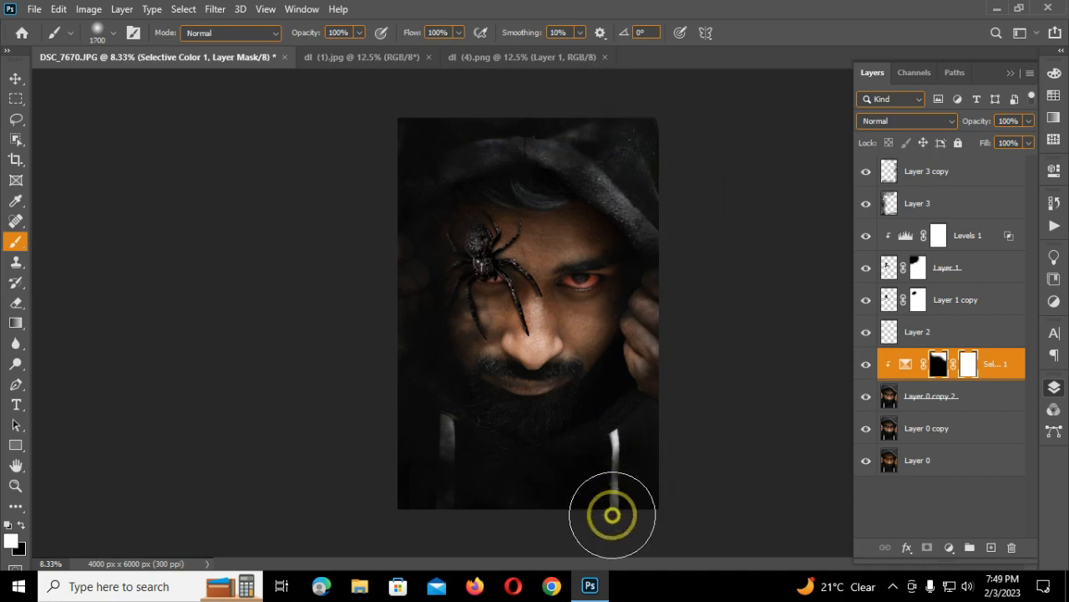
{"action": "key", "text": "bracketleft"}
{"action": "key", "text": "bracketleft"}
{"action": "key", "text": "bracketleft"}
{"action": "key", "text": "bracketleft"}
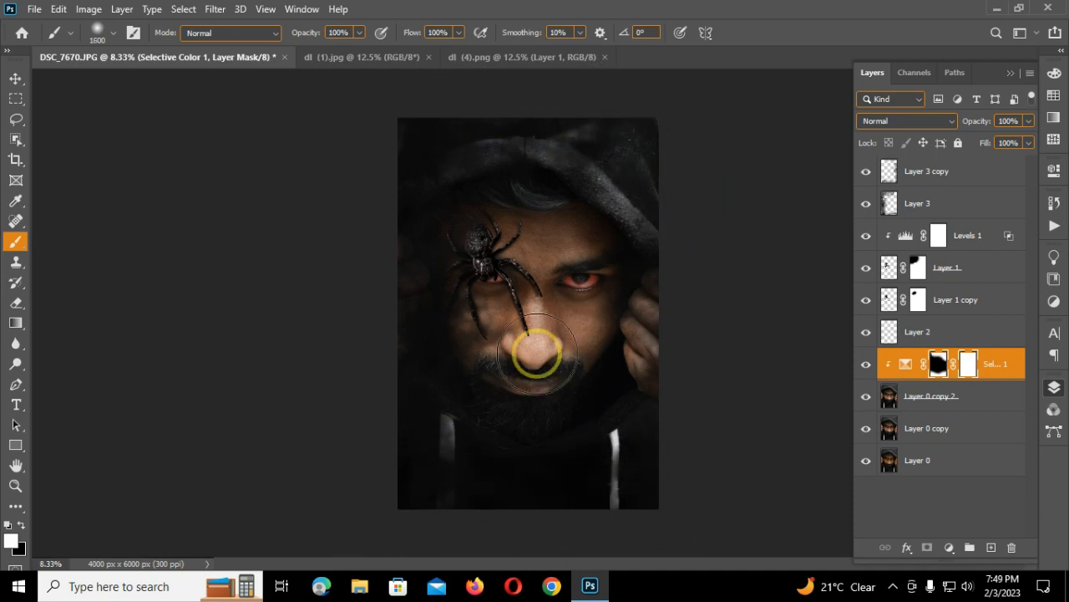
{"action": "key", "text": "bracketleft"}
{"action": "key", "text": "bracketleft"}
{"action": "key", "text": "bracketleft"}
{"action": "key", "text": "bracketleft"}
{"action": "key", "text": "bracketleft"}
{"action": "key", "text": "bracketleft"}
{"action": "key", "text": "bracketleft"}
{"action": "key", "text": "bracketleft"}
{"action": "key", "text": "bracketleft"}
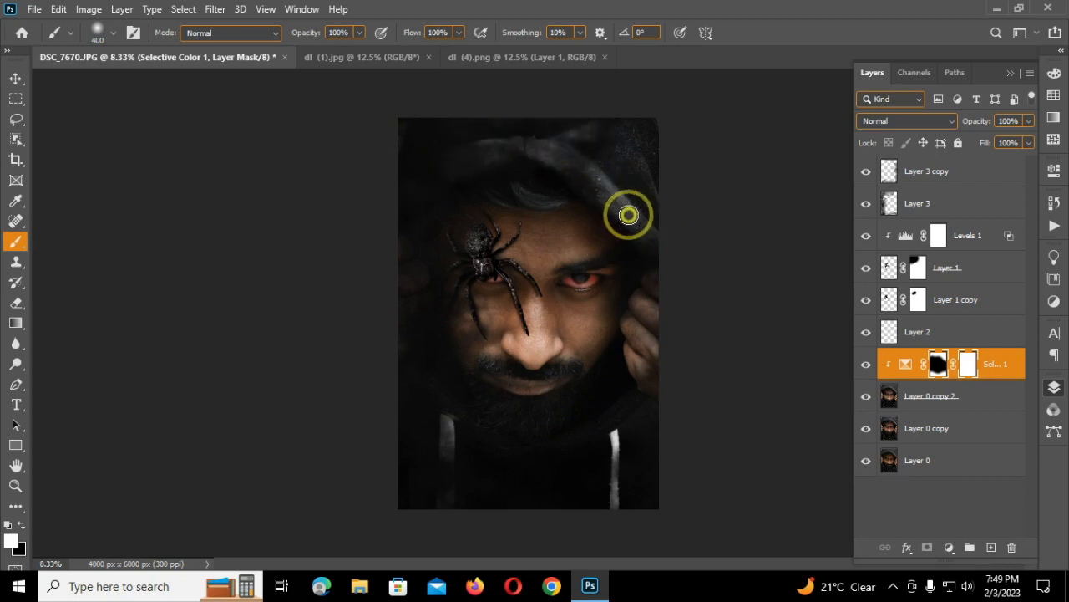
- Copy the white smoke from dl (4).png into the portrait document and stack it directly below Layer 3
{"action": "left_click", "coordinate": [10, 79]}
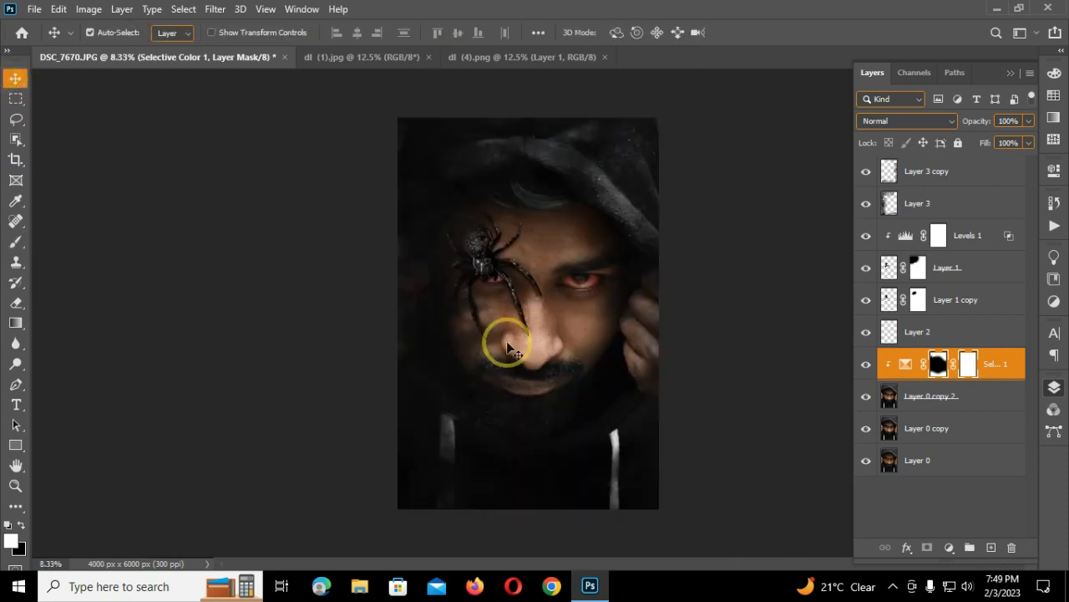
{"action": "left_click", "coordinate": [510, 56]}
{"action": "left_click_drag", "start_coordinate": [549, 358], "coordinate": [570, 275]}
{"action": "left_click_drag", "start_coordinate": [957, 363], "coordinate": [965, 221]}
- Rotate the white smoke about 90 degrees, enlarge it to 155%, and position it along the left side of the portrait
{"action": "key", "text": "ctrl+t"}
{"action": "left_click_drag", "start_coordinate": [690, 246], "coordinate": [669, 485]}
{"action": "left_click_drag", "start_coordinate": [334, 36], "coordinate": [382, 59]}
{"action": "left_click_drag", "start_coordinate": [556, 401], "coordinate": [571, 412]}
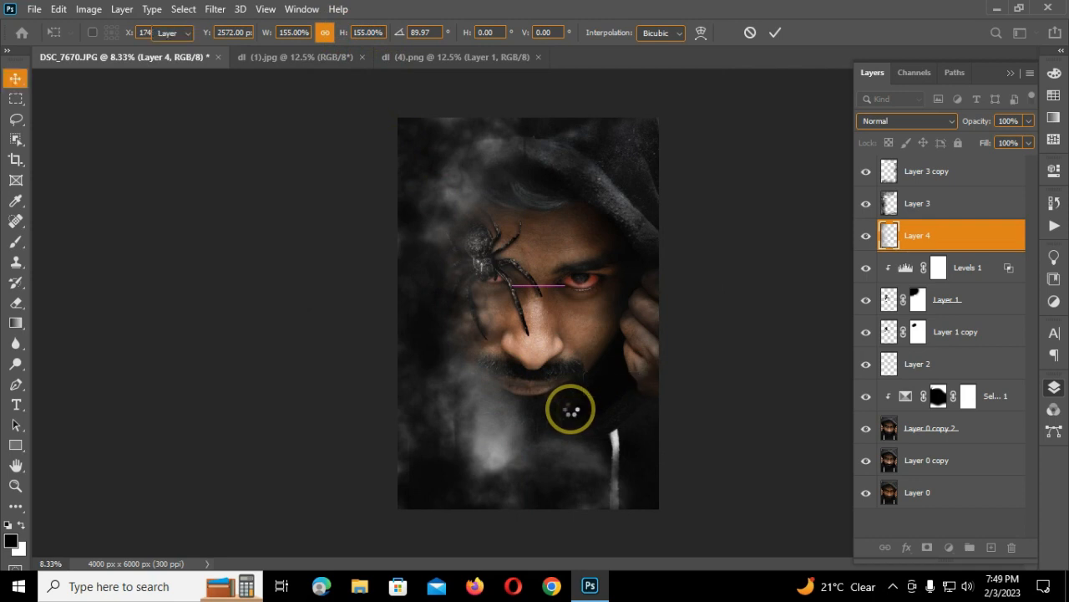
{"action": "key", "text": "Return"}
{"action": "mouse_move", "coordinate": [961, 248]}
{"action": "left_mouse_down"}
{"action": "mouse_move", "coordinate": [960, 191]}
{"action": "mouse_move", "coordinate": [952, 245]}
{"action": "left_mouse_up"}
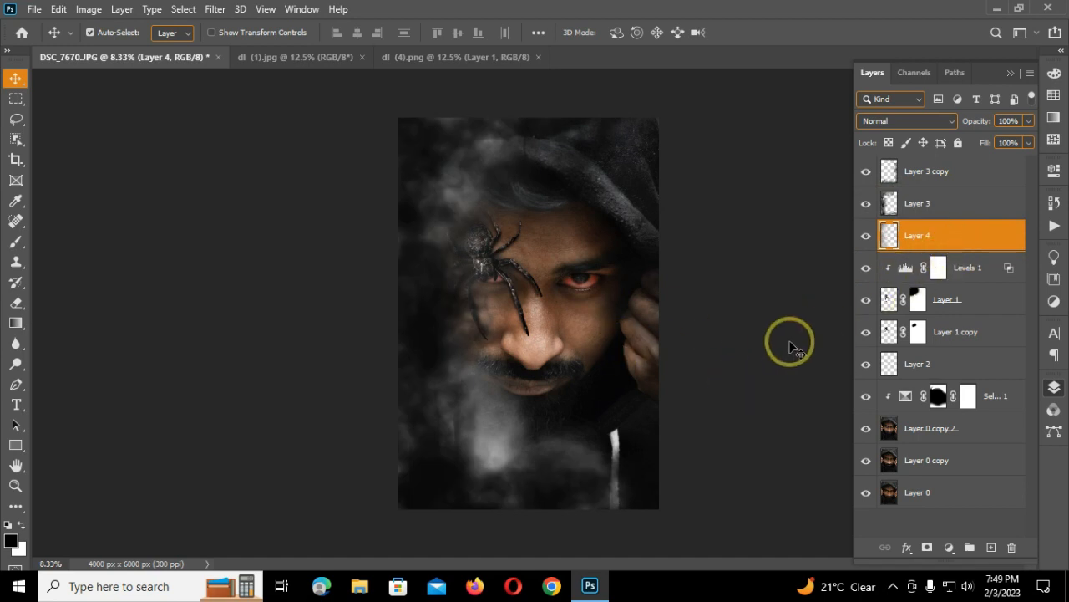
{"action": "key", "text": "ctrl+t"}
{"action": "left_click_drag", "start_coordinate": [596, 339], "coordinate": [594, 341]}
{"action": "key", "text": "Return"}
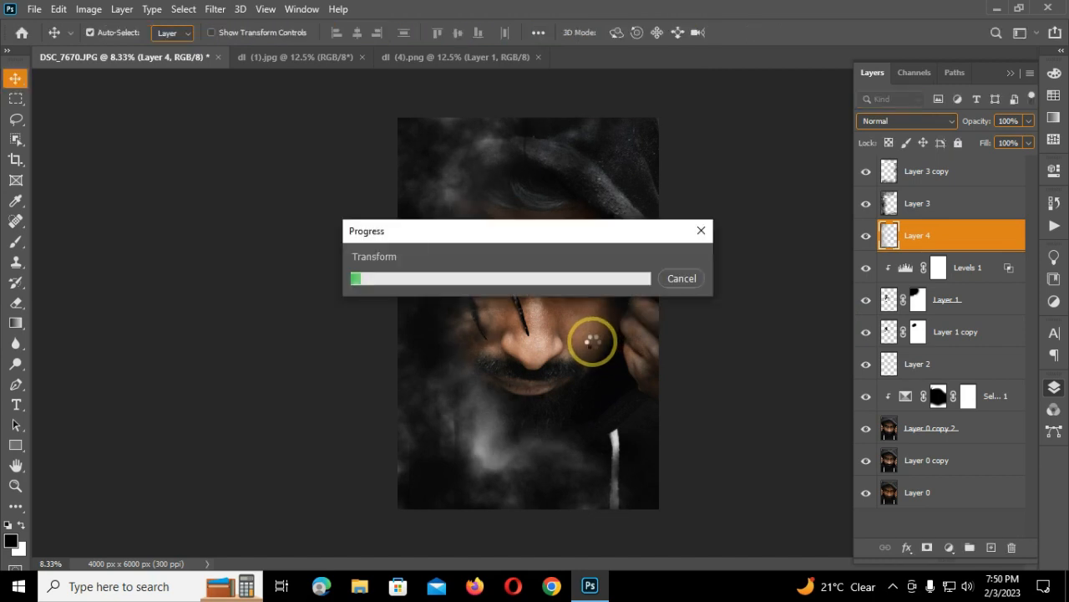
- Duplicate Layer 4, flip the copy horizontally, and move and slightly enlarge it over the right side of the portrait
{"action": "key", "text": "ctrl+j"}
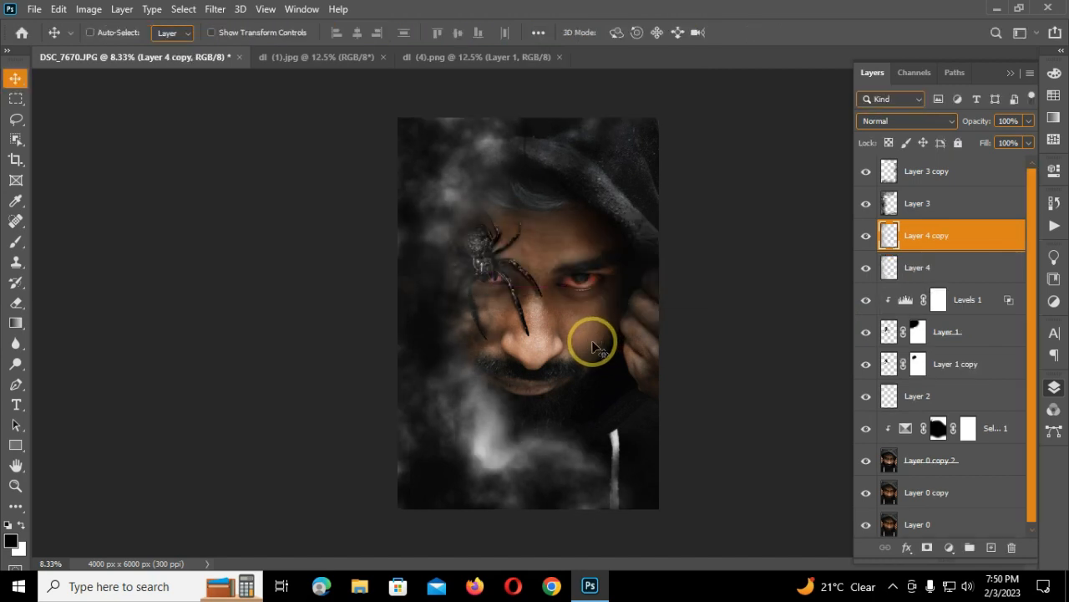
{"action": "key", "text": "ctrl+t"}
{"action": "right_click", "coordinate": [488, 341]}
{"action": "left_click", "coordinate": [573, 313]}
{"action": "left_click_drag", "start_coordinate": [577, 354], "coordinate": [627, 357]}
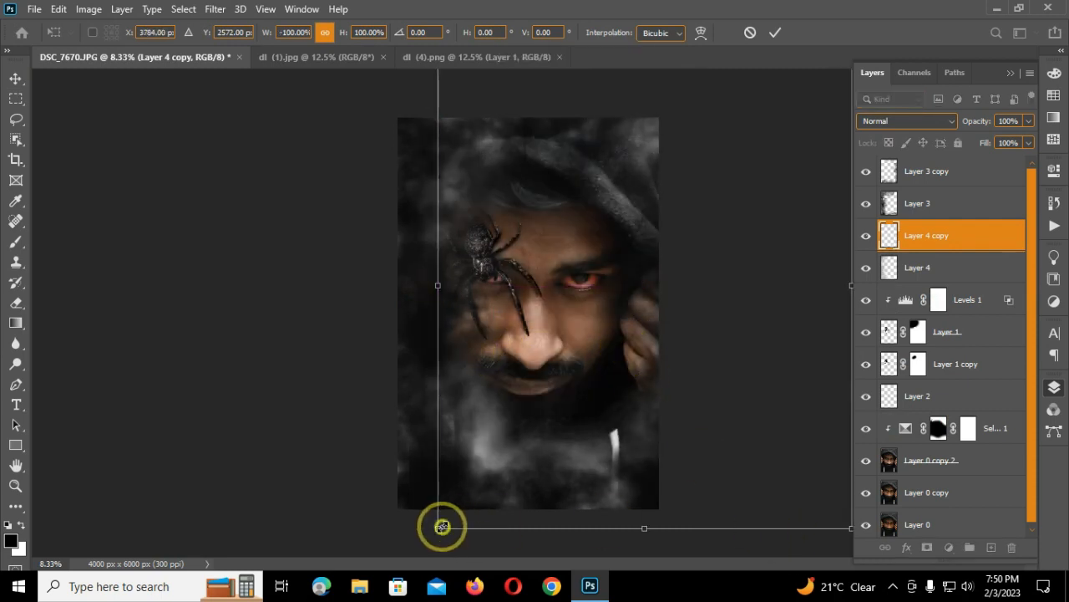
{"action": "left_click_drag", "start_coordinate": [437, 523], "coordinate": [425, 551]}
{"action": "key", "text": "Return"}
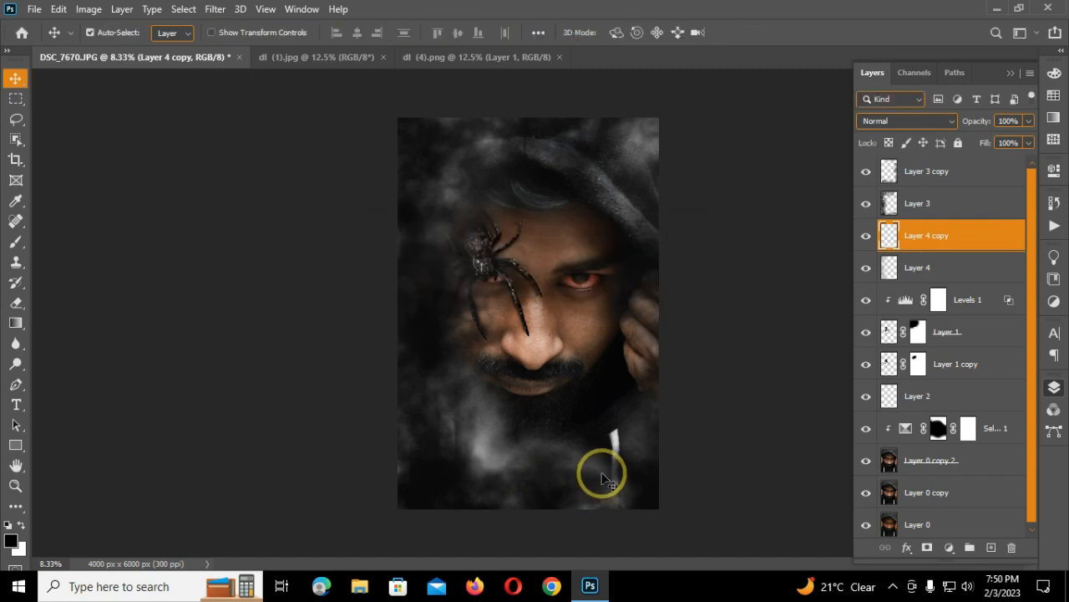
- Slightly enlarge Layer 3 and Layer 4 together and shift them left and down, away from the face and spider
{"action": "left_click", "coordinate": [984, 268], "text": "shift"}
{"action": "left_click", "coordinate": [977, 208]}
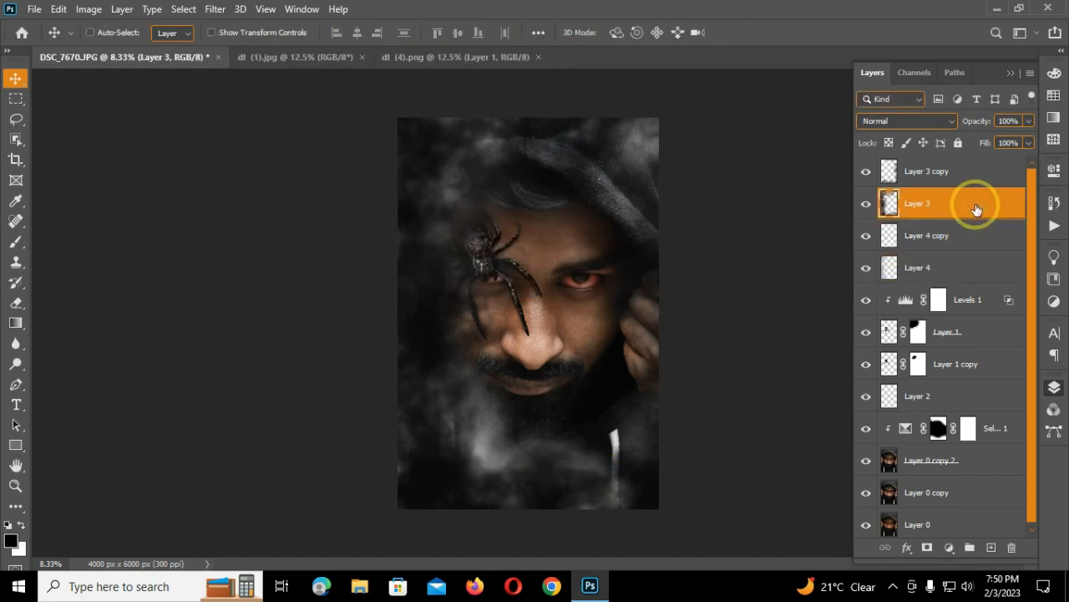
{"action": "left_click", "coordinate": [976, 269], "text": "ctrl"}
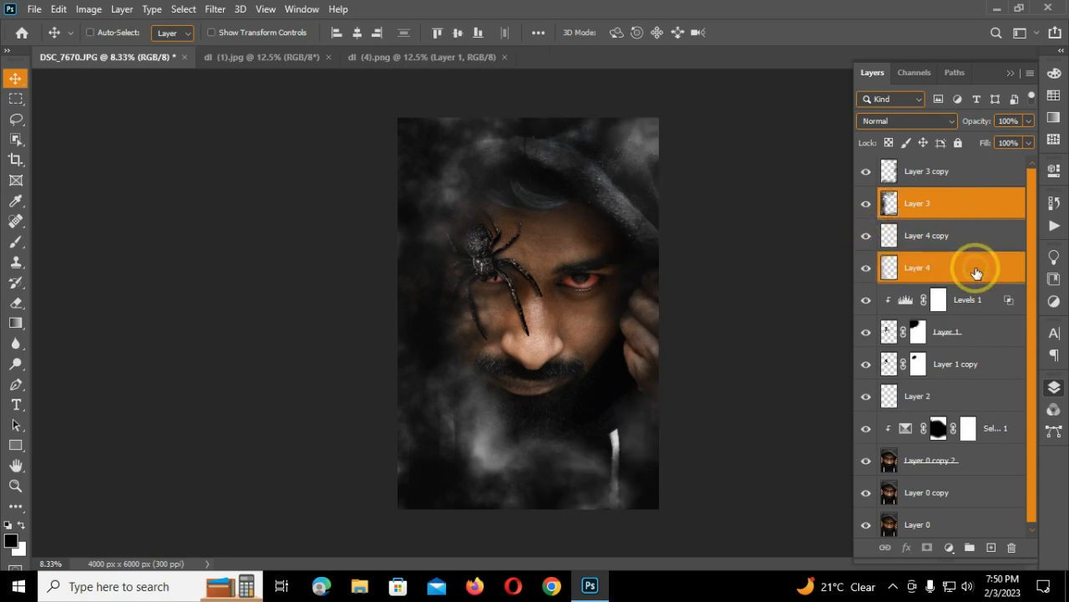
{"action": "key", "text": "ctrl+t"}
{"action": "left_click_drag", "start_coordinate": [345, 35], "coordinate": [355, 36]}
{"action": "key", "text": "Return"}
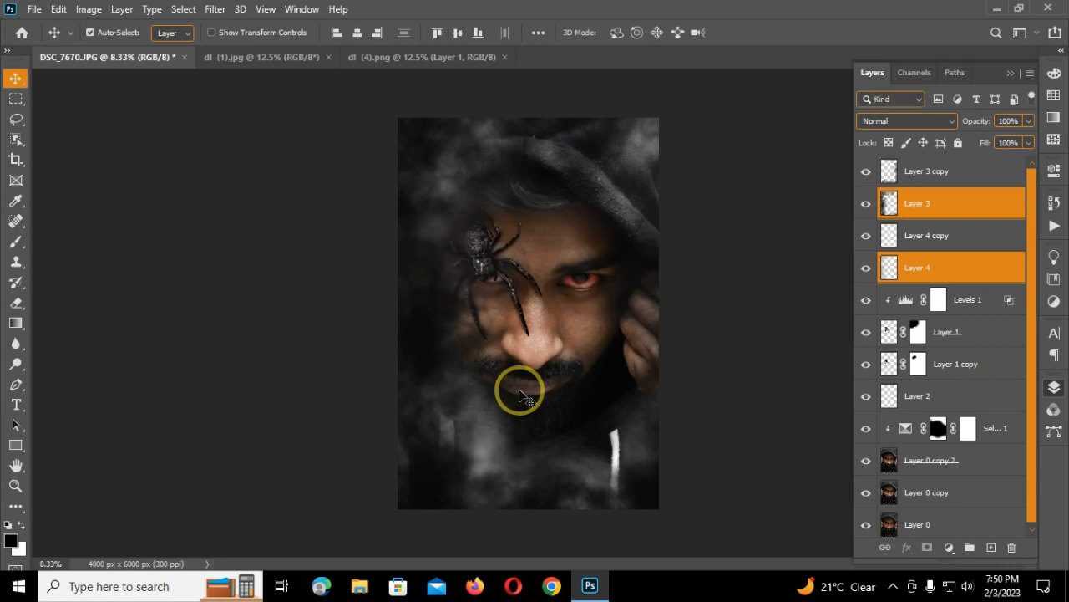
{"action": "key", "text": "ctrl+t"}
{"action": "left_click_drag", "start_coordinate": [523, 439], "coordinate": [518, 443]}
{"action": "key", "text": "Return"}
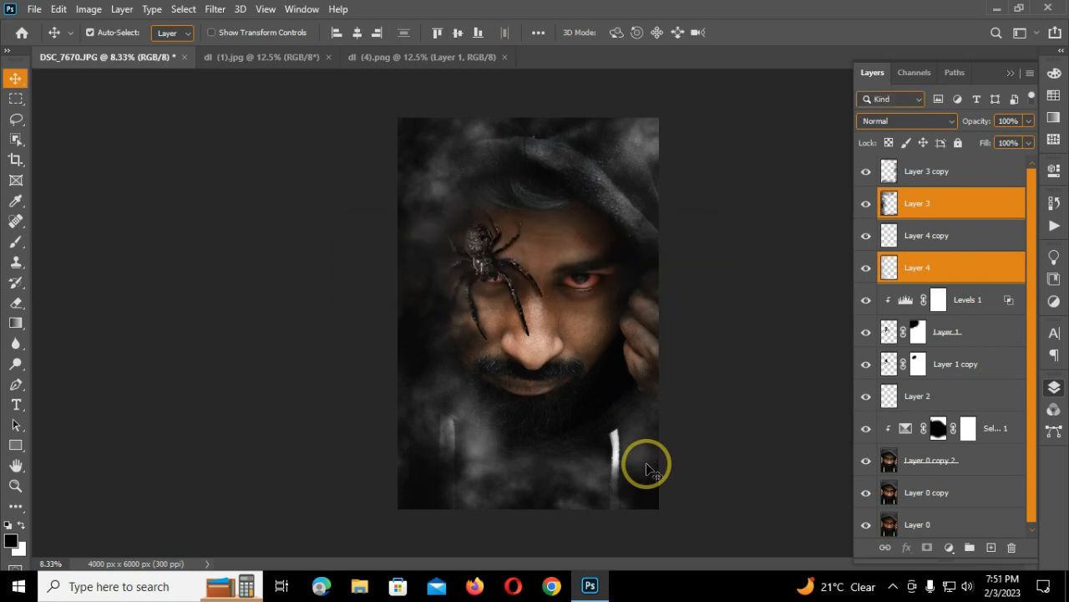
- Select Layer 3 copy and close the dl (4).png document
{"action": "left_click", "coordinate": [949, 182]}
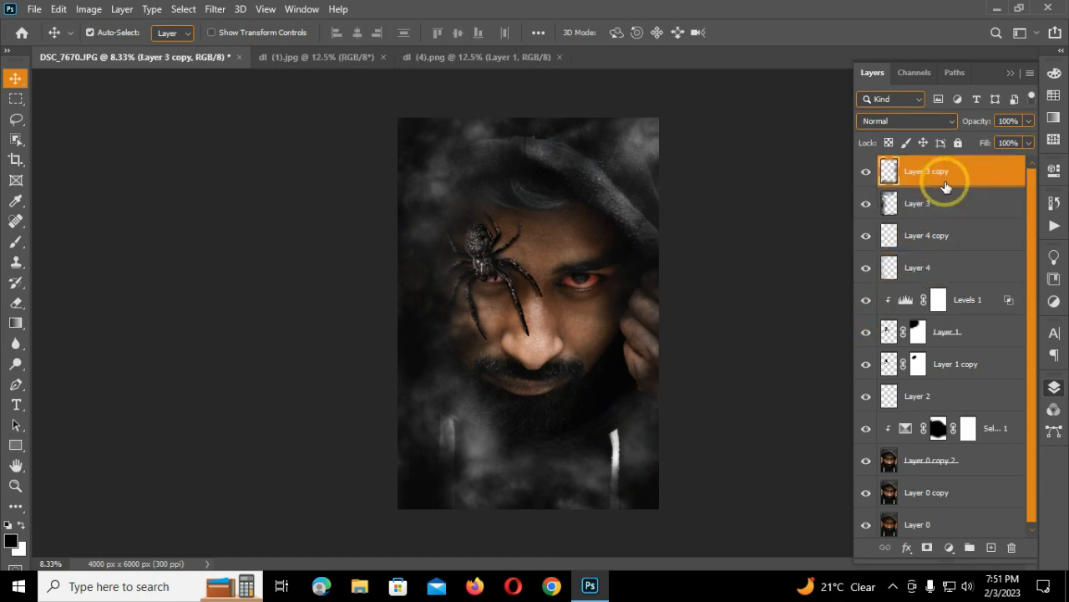
{"action": "left_click", "coordinate": [538, 57]}
{"action": "left_click", "coordinate": [560, 57]}
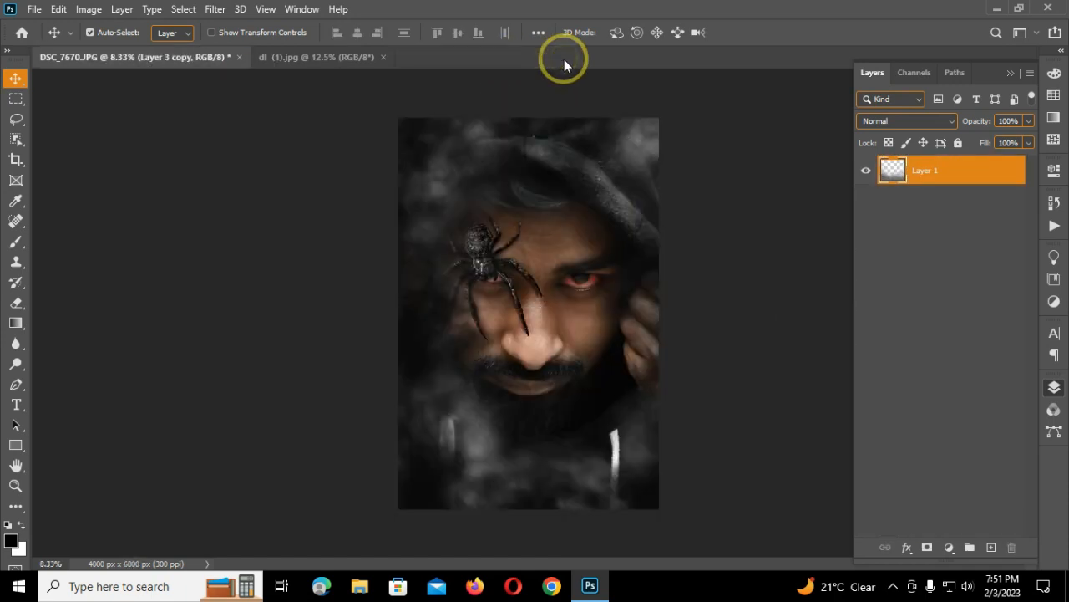
{"action": "key", "text": "ctrl+plus"}
{"action": "key", "text": "ctrl+plus"}
{"action": "key", "text": "ctrl+minus"}
{"action": "key", "text": "ctrl+minus"}
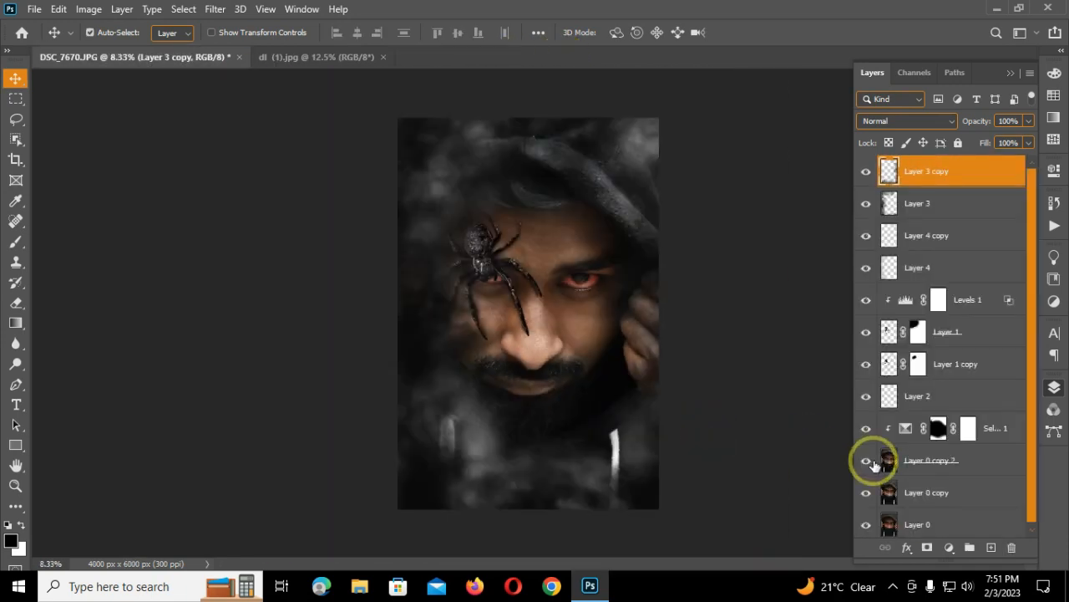
- Apply the Camera Raw Filter to Layer 0 copy 2 with Texture +100 and Clarity +23, using the before/after comparison view
{"action": "left_click", "coordinate": [953, 466]}
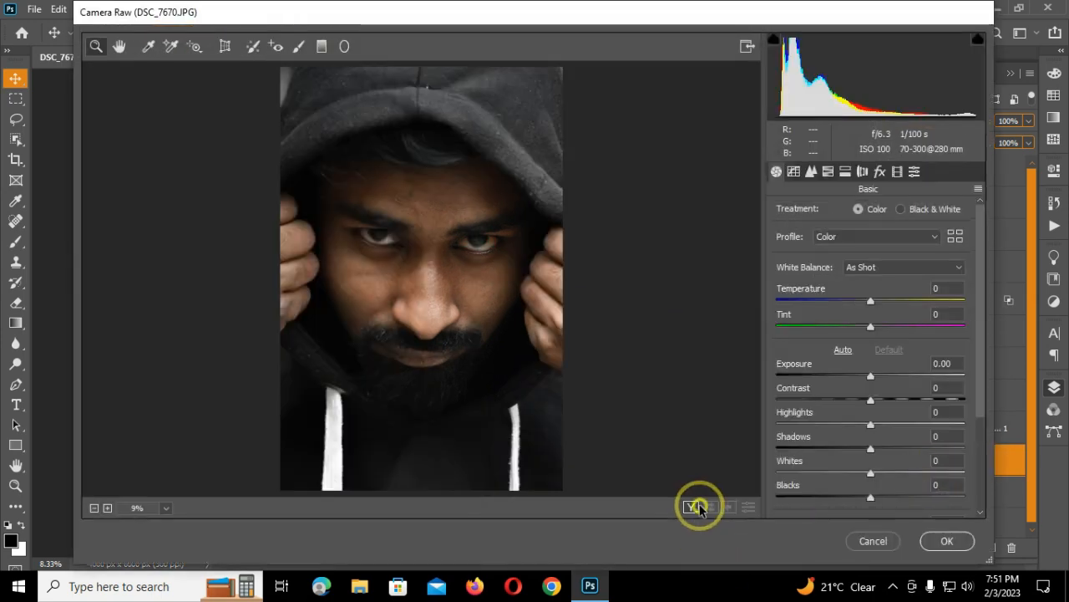
{"action": "scroll", "coordinate": [847, 406], "scroll_direction": "down", "scroll_amount": 3}
{"action": "left_click", "coordinate": [690, 506]}
{"action": "left_click_drag", "start_coordinate": [900, 393], "coordinate": [972, 396]}
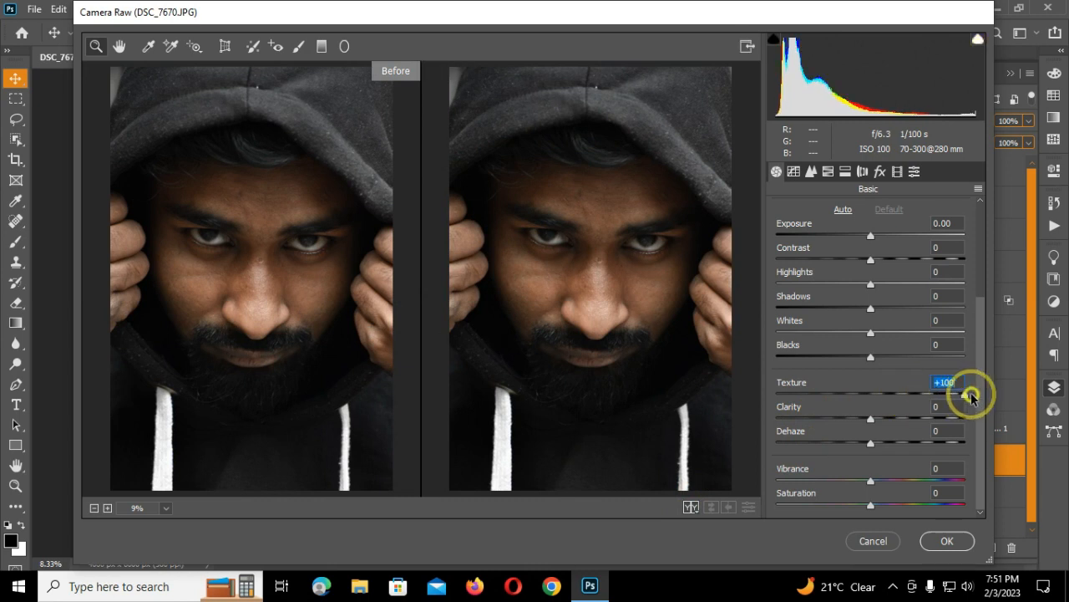
{"action": "left_click_drag", "start_coordinate": [870, 417], "coordinate": [895, 427]}
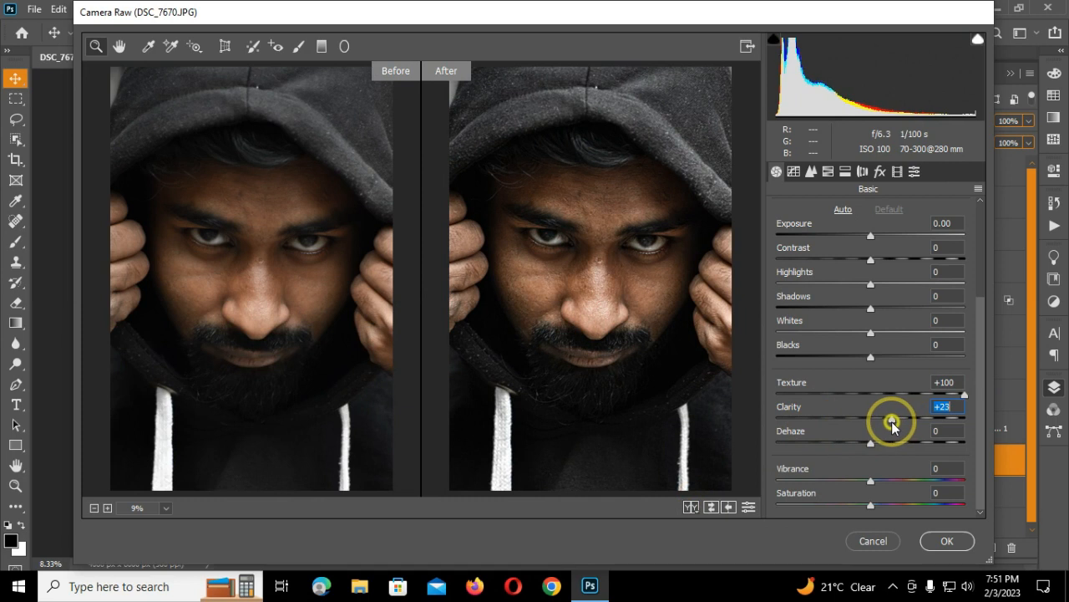
{"action": "left_click", "coordinate": [934, 540]}
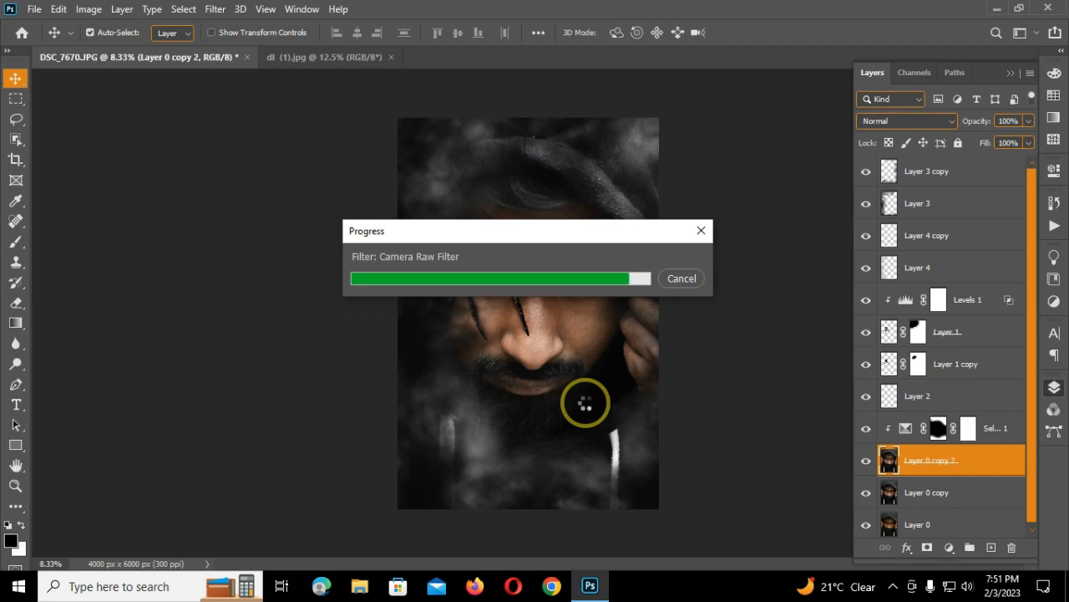
{"action": "key", "text": "ctrl+plus"}
{"action": "key", "text": "ctrl+minus"}
- Copy the spider-web image from dl (1).jpg into the portrait document and move it to the top of the layer stack
{"action": "left_click", "coordinate": [364, 60]}
{"action": "left_click_drag", "start_coordinate": [400, 187], "coordinate": [597, 315]}
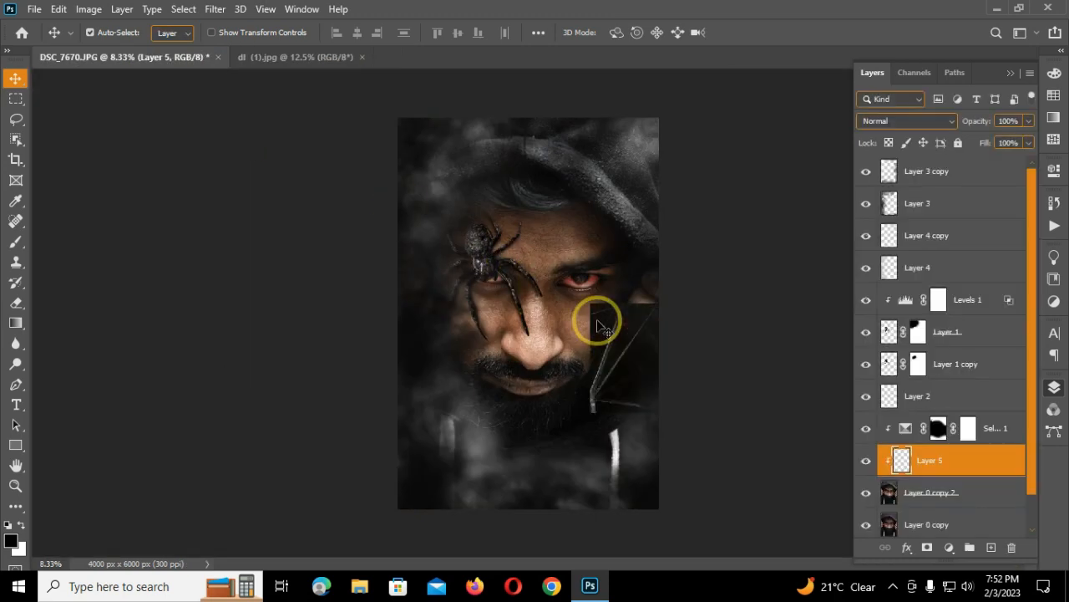
{"action": "left_click_drag", "start_coordinate": [974, 466], "coordinate": [953, 189]}
- Rotate the spider-web layer about 90 degrees and enlarge and position it to cover the whole canvas
{"action": "key", "text": "ctrl+t"}
{"action": "left_click_drag", "start_coordinate": [731, 150], "coordinate": [652, 460]}
{"action": "left_click_drag", "start_coordinate": [340, 33], "coordinate": [366, 52]}
{"action": "left_click_drag", "start_coordinate": [535, 276], "coordinate": [547, 342]}
{"action": "key", "text": "Return"}
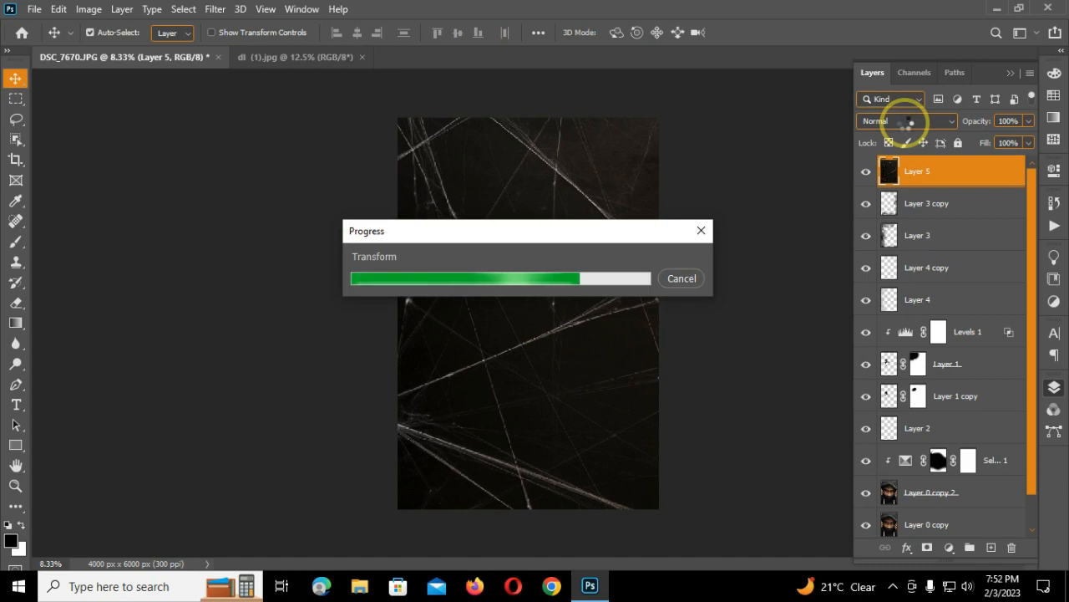
- Set the blend mode of the spider-web Layer 5 to Screen
{"action": "left_click", "coordinate": [905, 123]}
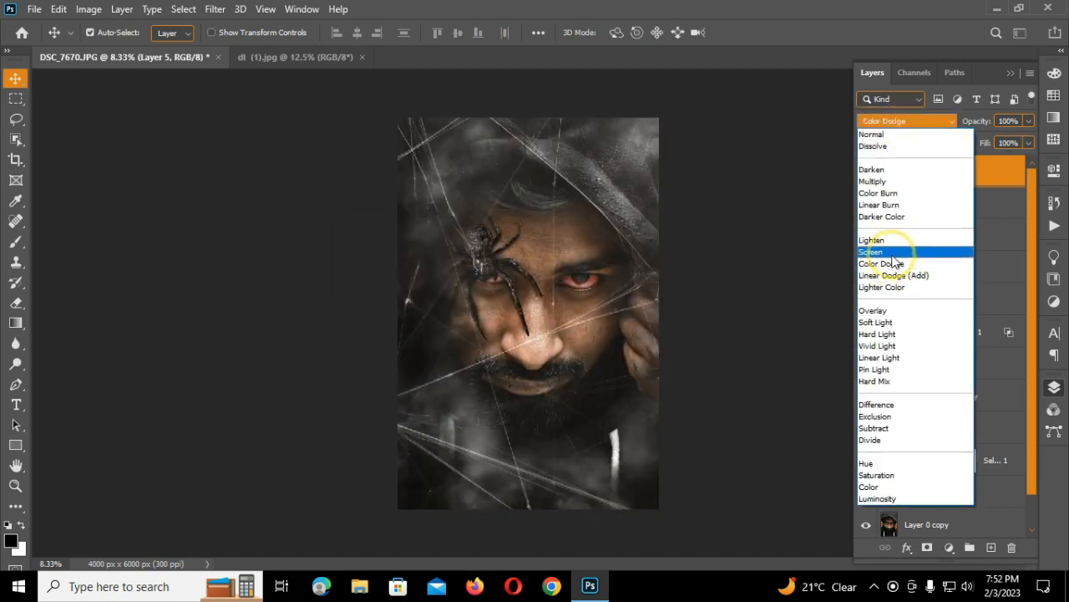
{"action": "left_click", "coordinate": [892, 249]}
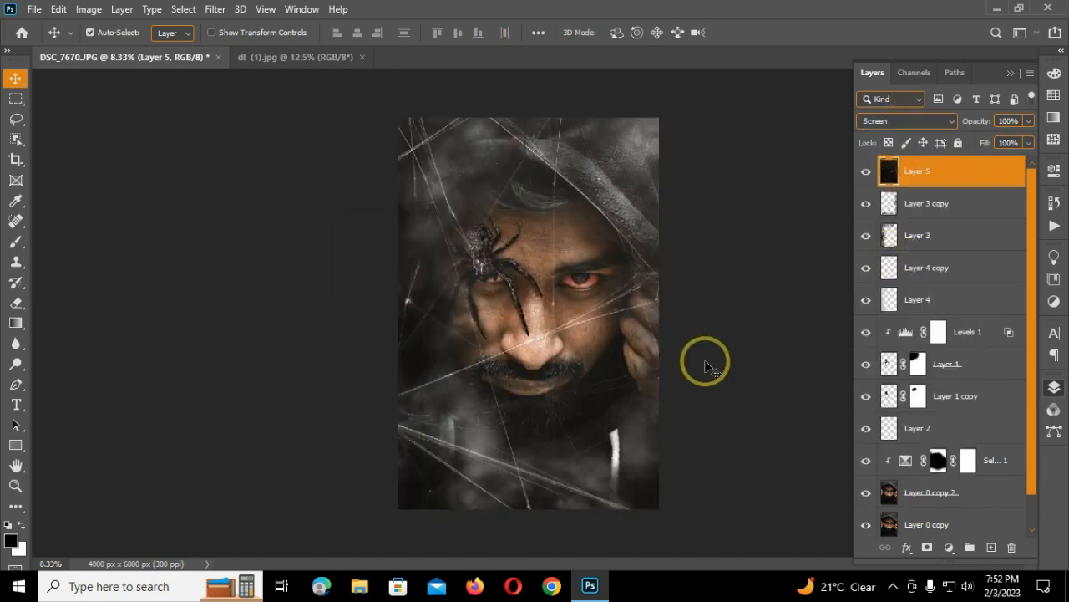
{"action": "key", "text": "ctrl+j"}
{"action": "key", "text": "ctrl+z"}
{"action": "key", "text": "ctrl+plus"}
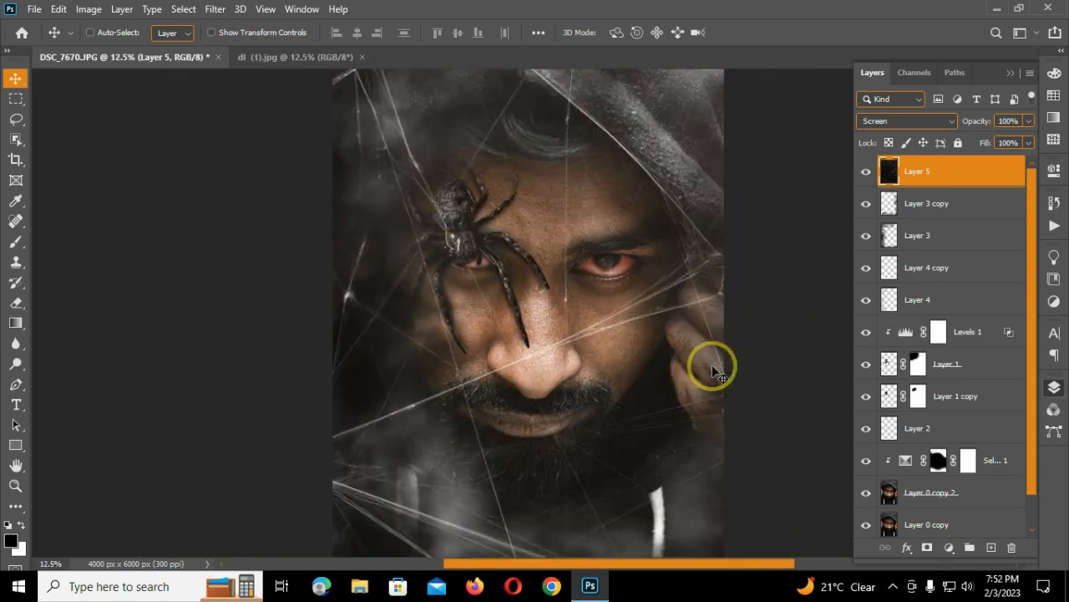
{"action": "key", "text": "ctrl+minus"}
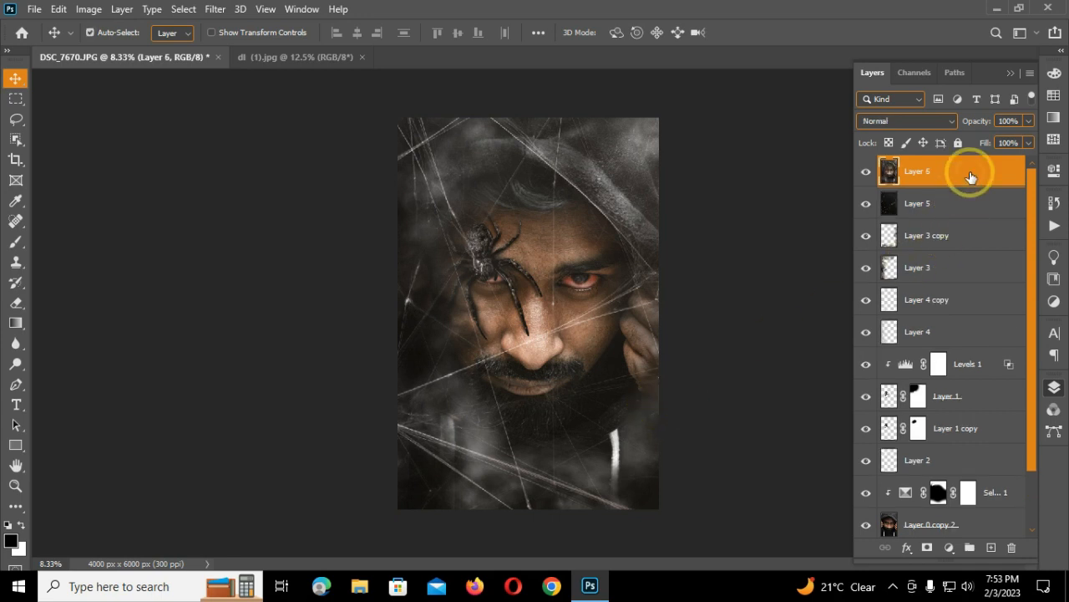
{"action": "right_click", "coordinate": [883, 524]}
{"action": "left_click", "coordinate": [895, 491]}
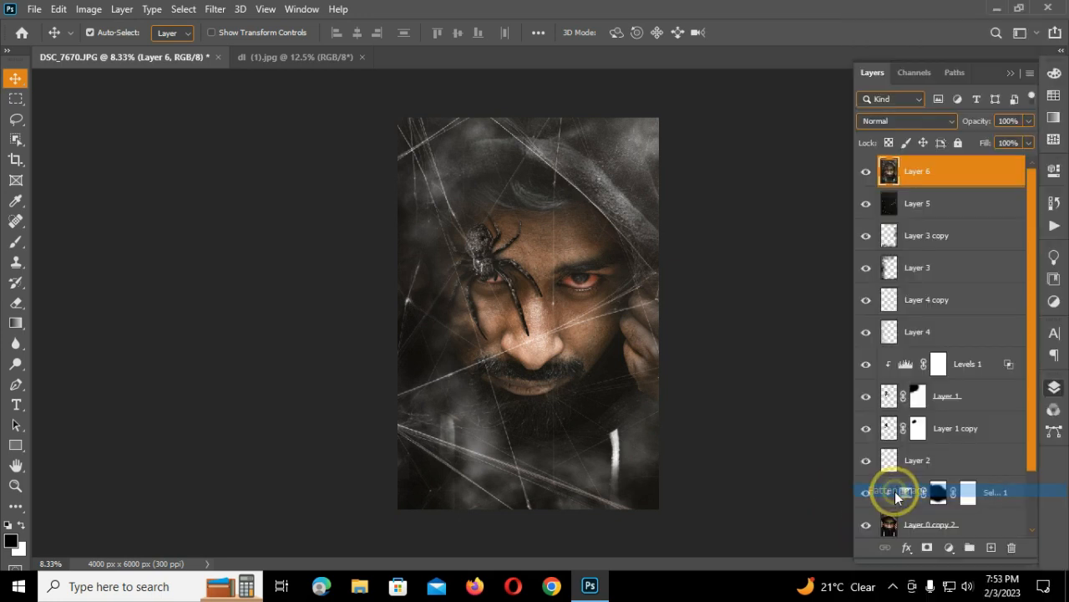
{"action": "key", "text": "ctrl+j"}
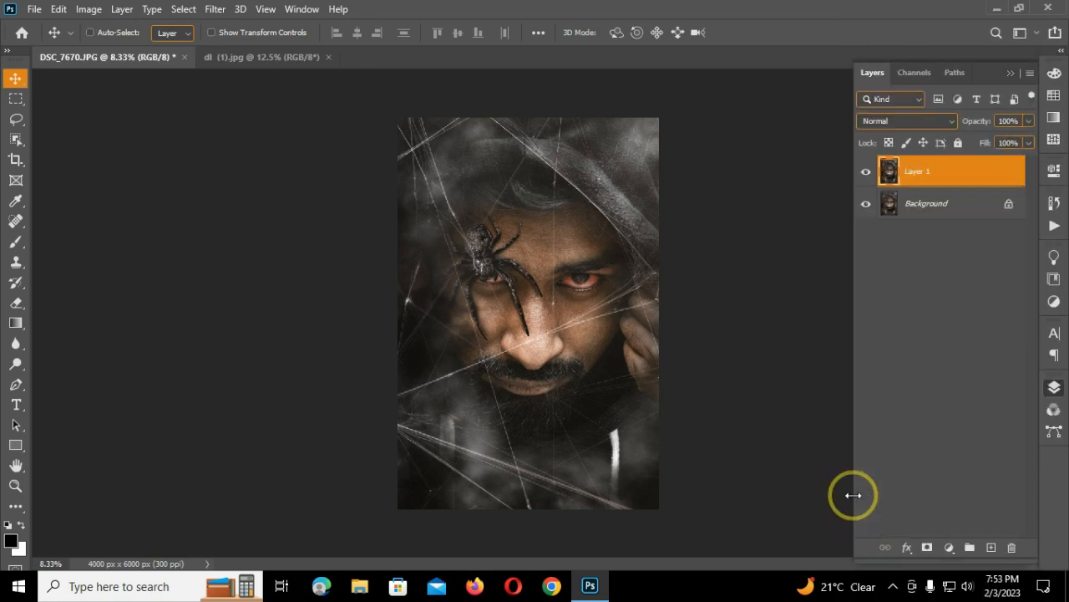
{"action": "key", "text": "ctrl+j"}
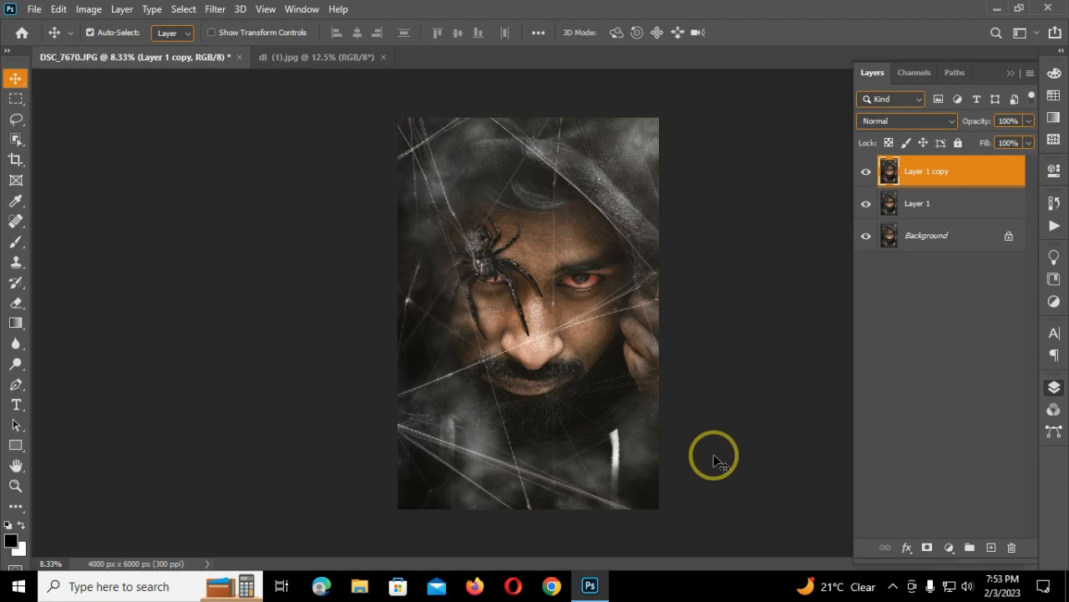
{"action": "key", "text": "ctrl+z"}
{"action": "key", "text": "ctrl+z"}
{"action": "key", "text": "ctrl+z"}
- Add a Levels adjustment directly above Selective Color 1 and lower its white output level to darken the portrait
{"action": "scroll", "coordinate": [942, 455], "scroll_direction": "down", "scroll_amount": 1}
{"action": "left_click", "coordinate": [943, 453]}
{"action": "left_click", "coordinate": [991, 424]}
{"action": "left_click", "coordinate": [948, 548]}
{"action": "left_click", "coordinate": [988, 338]}
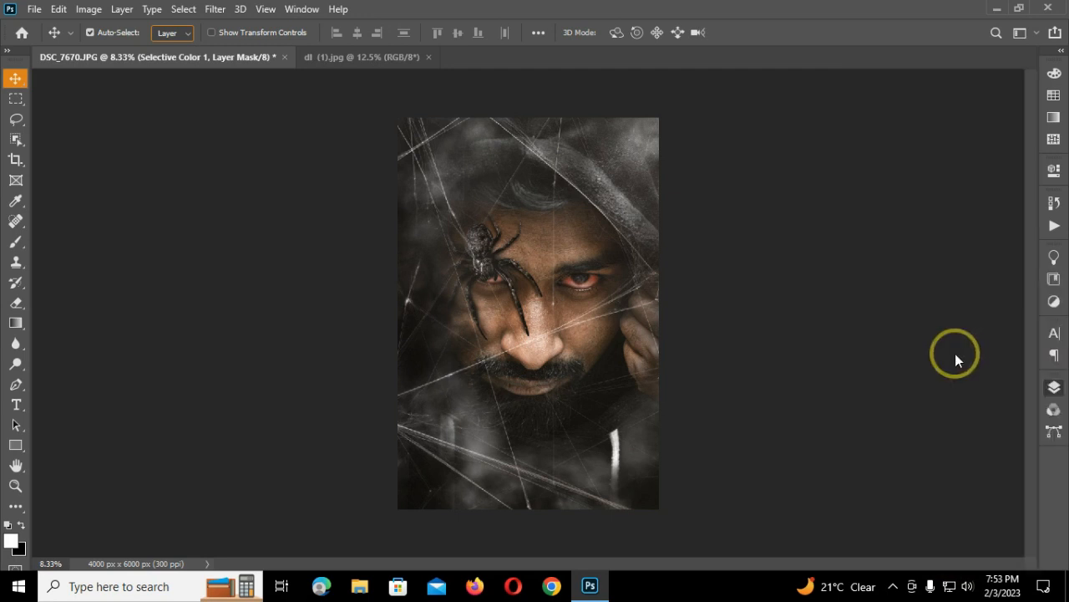
{"action": "left_click_drag", "start_coordinate": [1016, 373], "coordinate": [962, 378]}
{"action": "left_click", "coordinate": [1010, 165]}
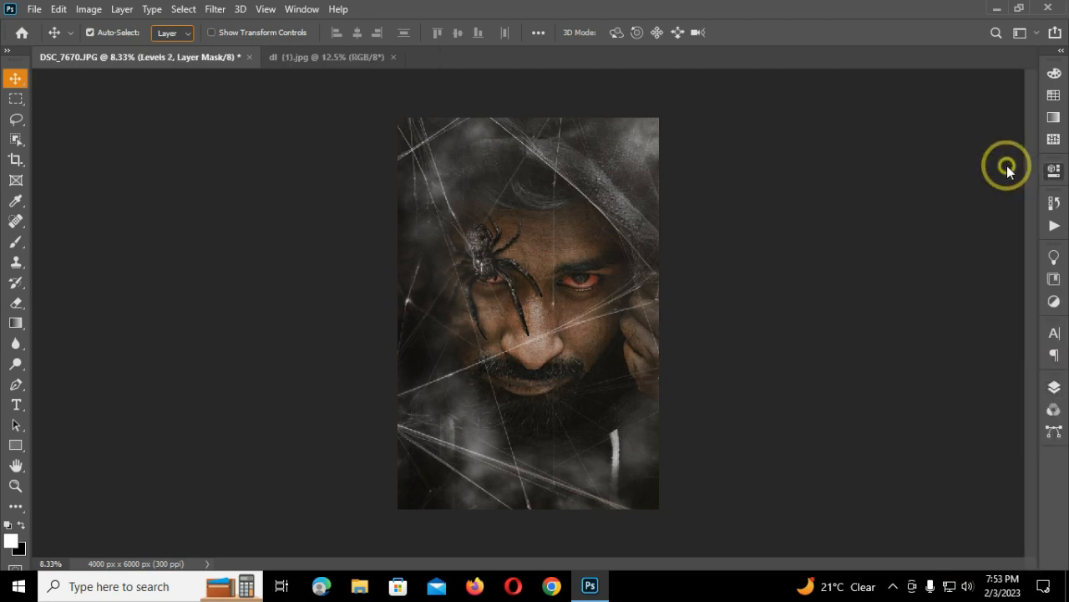
- In the blending options of Levels 2, split the Underlying Layer highlight slider of Blend If Gray to 45 / 255
{"action": "left_click", "coordinate": [1054, 386]}
{"action": "right_click", "coordinate": [989, 422]}
{"action": "left_click", "coordinate": [894, 14]}
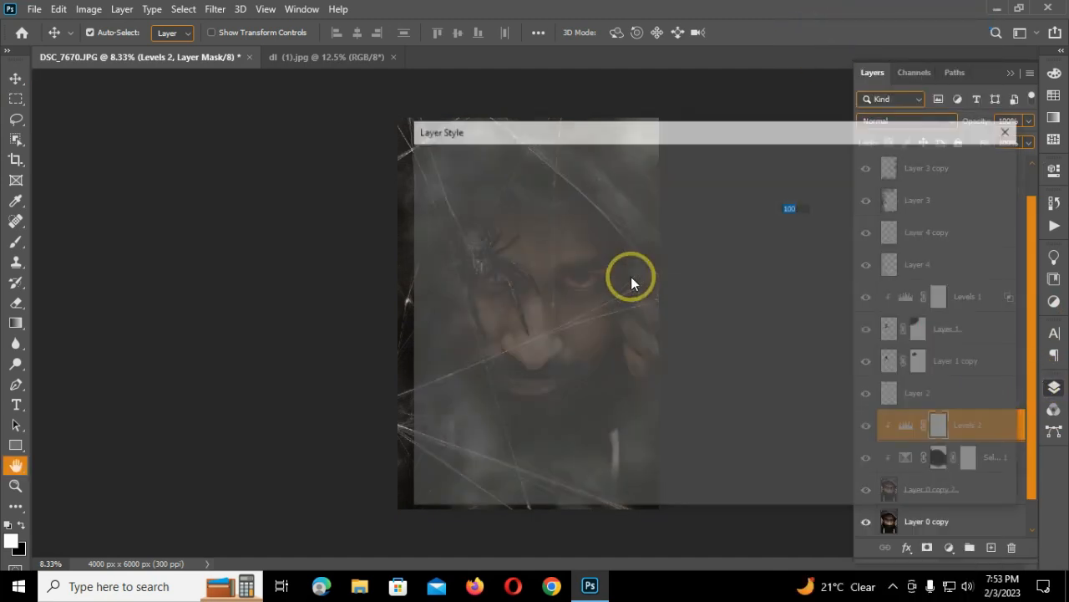
{"action": "left_click_drag", "start_coordinate": [556, 124], "coordinate": [818, 135]}
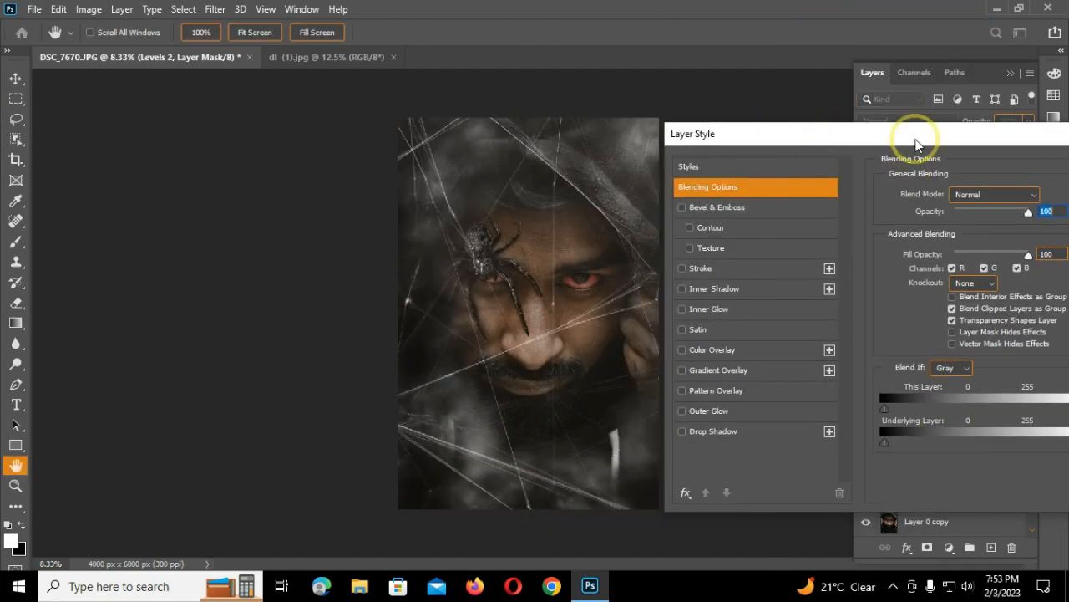
{"action": "key", "text": "ctrl+minus"}
{"action": "left_click_drag", "start_coordinate": [917, 144], "coordinate": [869, 123]}
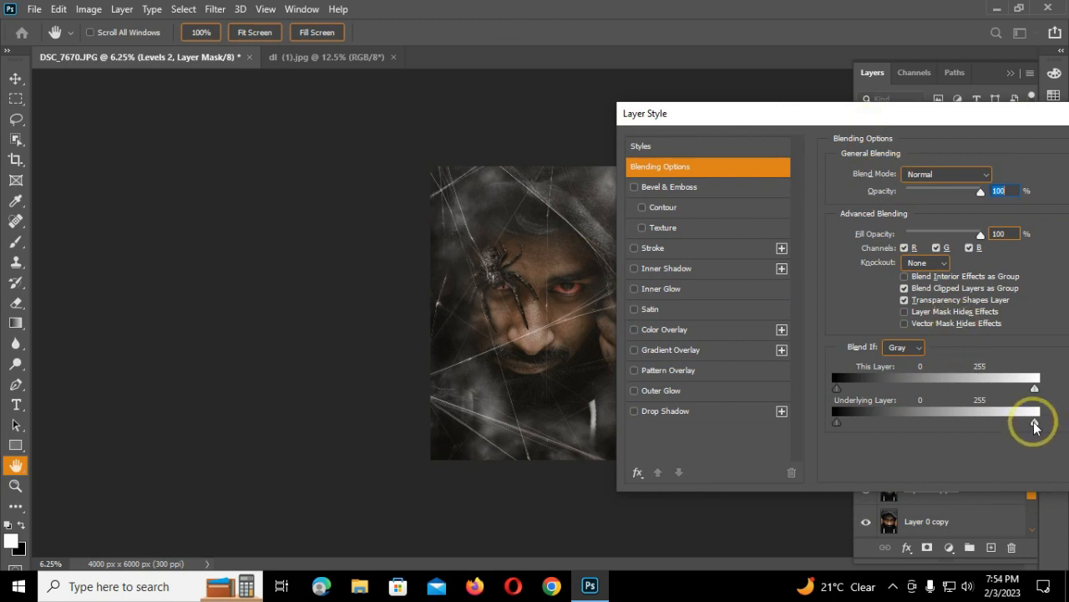
{"action": "left_click_drag", "start_coordinate": [1035, 426], "coordinate": [871, 418]}
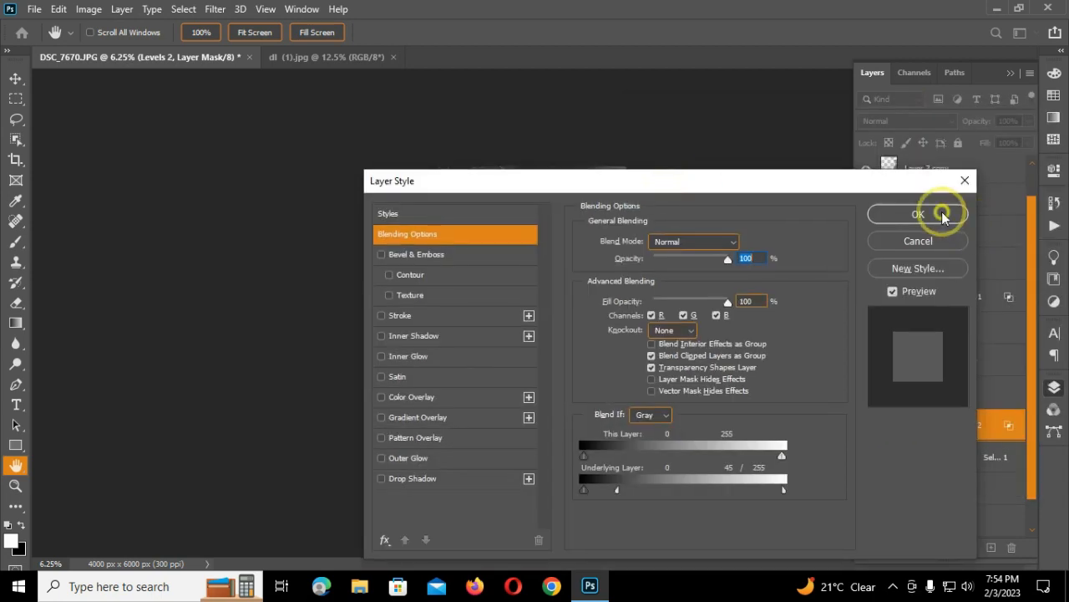
{"action": "left_click", "coordinate": [938, 210]}
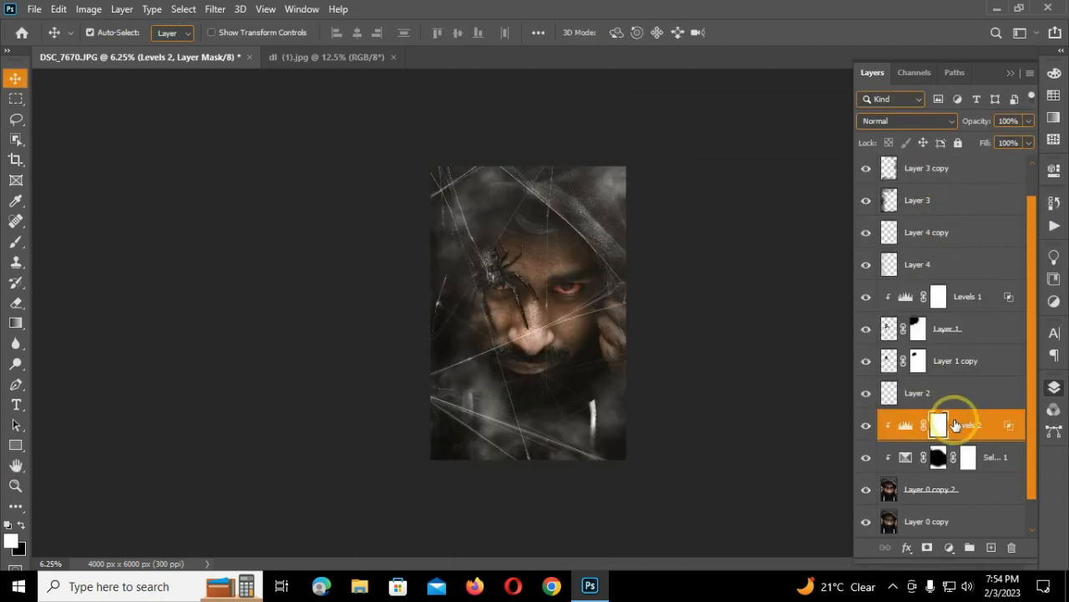
- Compare the portrait with the Levels 2 adjustment hidden and shown
{"action": "key", "text": "ctrl+plus"}
{"action": "left_click", "coordinate": [866, 426]}
{"action": "left_click", "coordinate": [865, 425]}
{"action": "left_click", "coordinate": [866, 426]}
{"action": "left_click", "coordinate": [866, 426]}
{"action": "key", "text": "ctrl+minus"}
{"action": "left_click", "coordinate": [939, 176]}
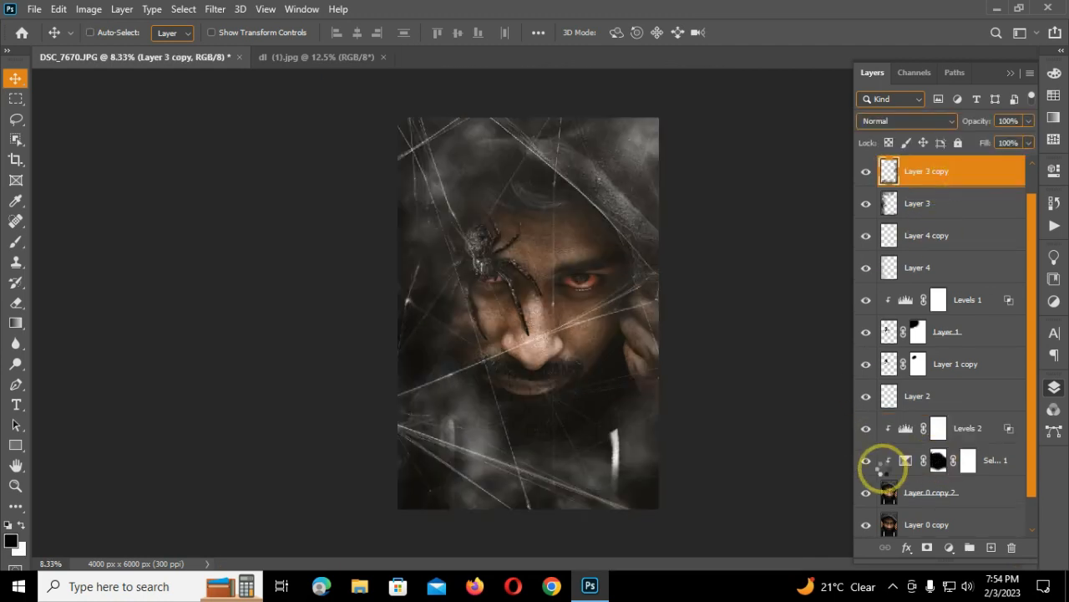
{"action": "key", "text": "ctrl+alt+shift+e"}
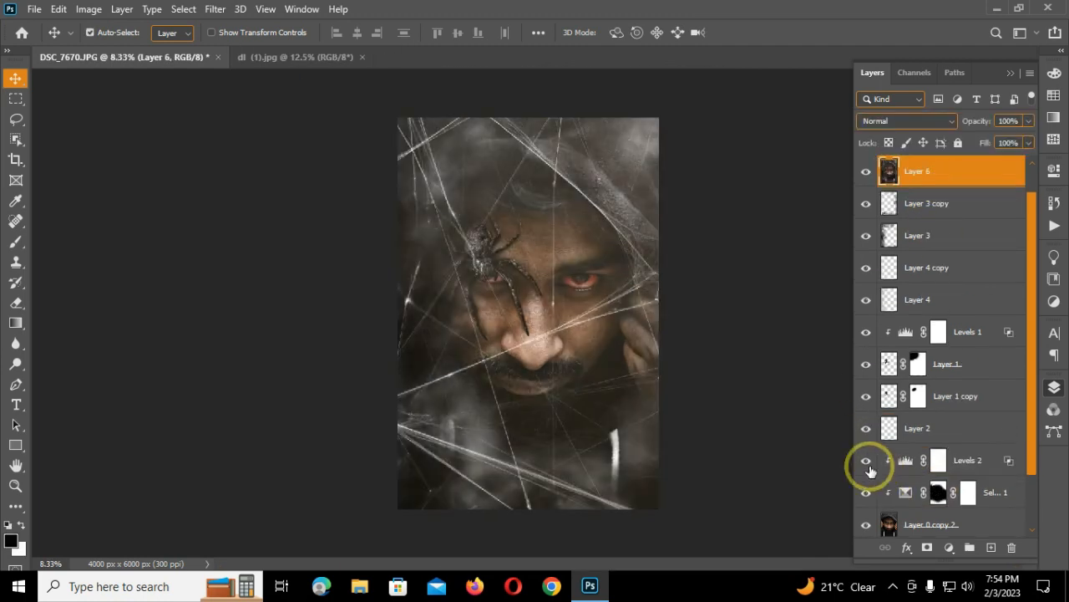
{"action": "right_click", "coordinate": [888, 263]}
{"action": "left_click", "coordinate": [805, 490]}
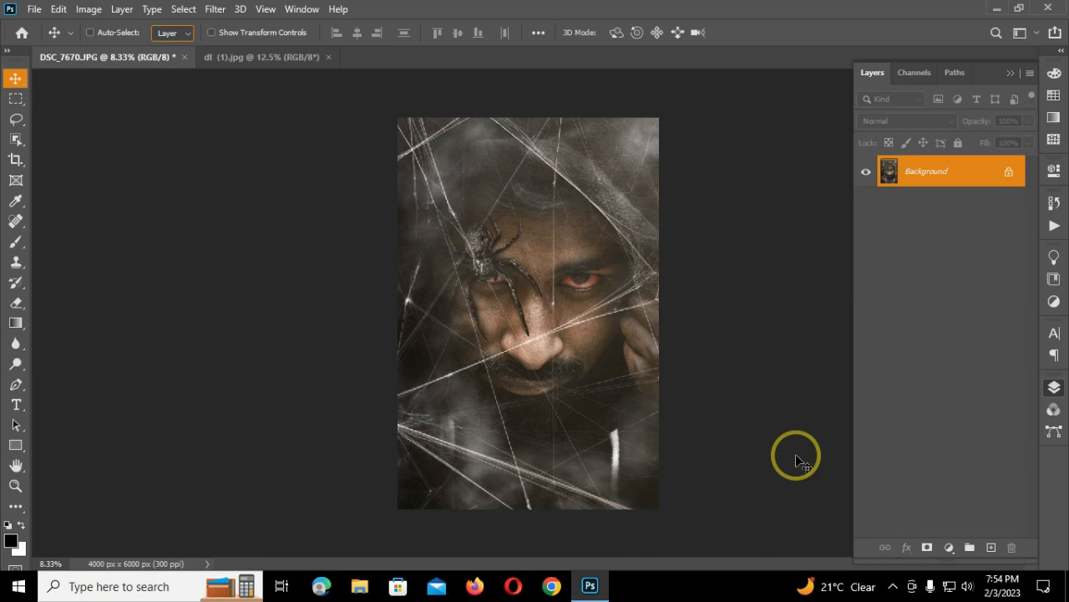
{"action": "key", "text": "ctrl+j"}
{"action": "key", "text": "ctrl+j"}
{"action": "key", "text": "ctrl+z"}
{"action": "key", "text": "ctrl+z"}
{"action": "key", "text": "ctrl+z"}
{"action": "key", "text": "ctrl+z"}
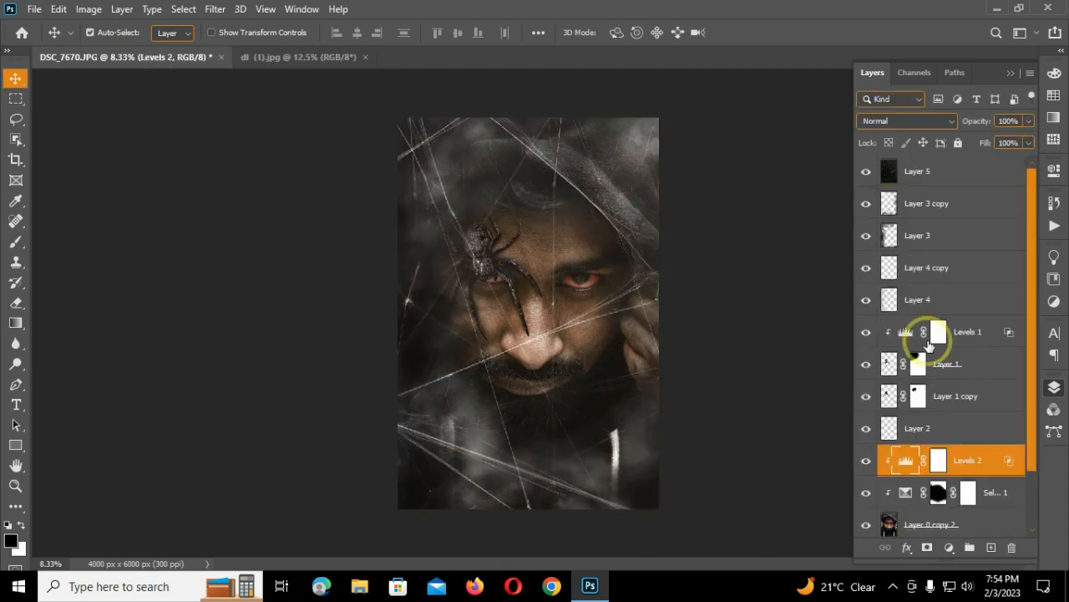
- Flatten the whole composition into a single Background layer and duplicate it twice
{"action": "left_click", "coordinate": [952, 174]}
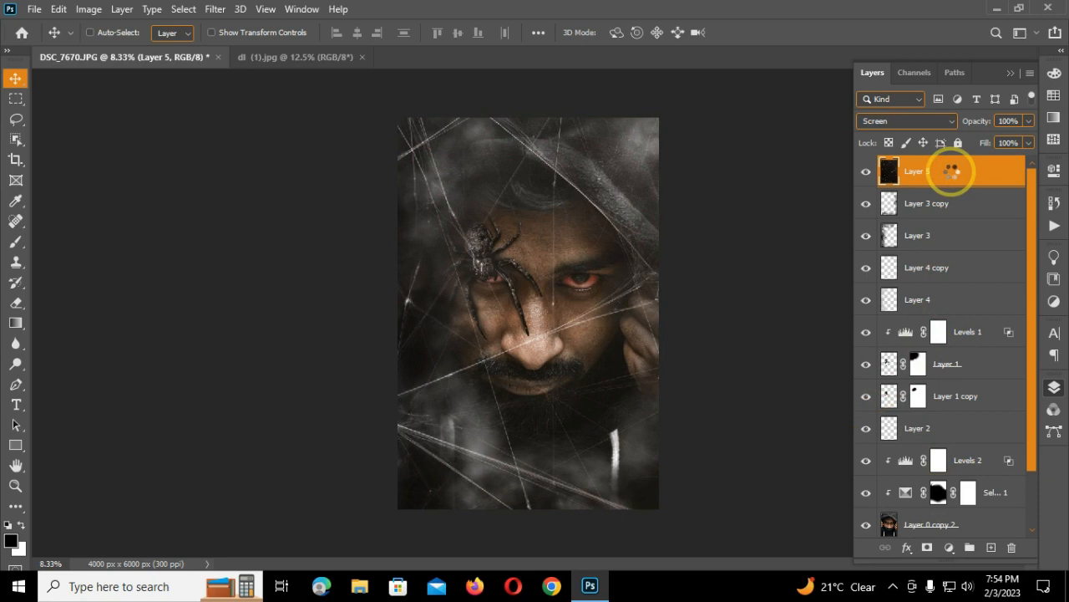
{"action": "key", "text": "ctrl+alt+shift+e"}
{"action": "right_click", "coordinate": [960, 173]}
{"action": "left_click", "coordinate": [782, 490]}
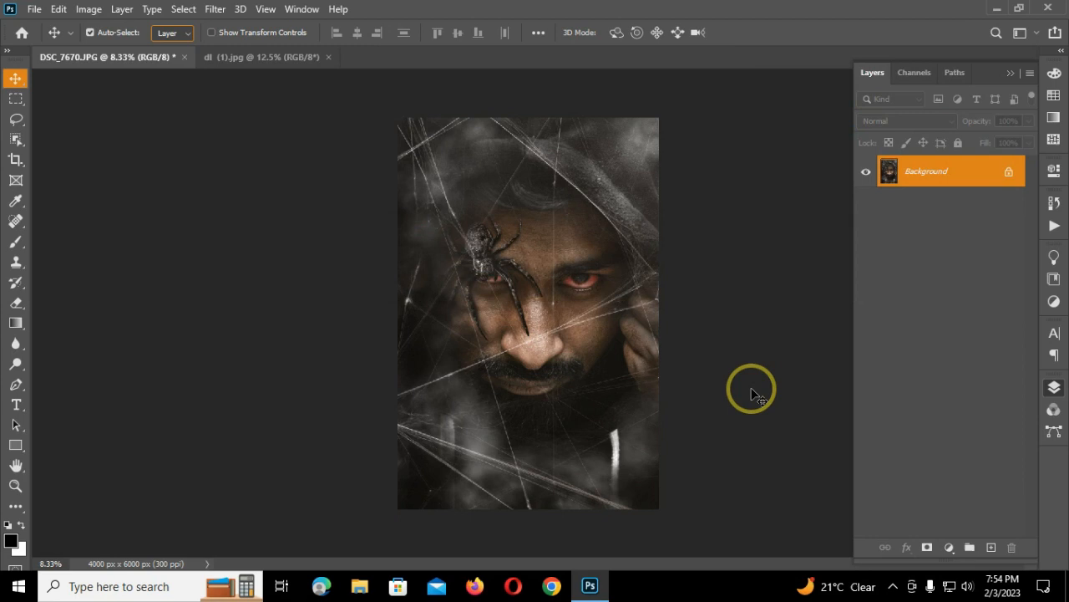
{"action": "key", "text": "ctrl+j"}
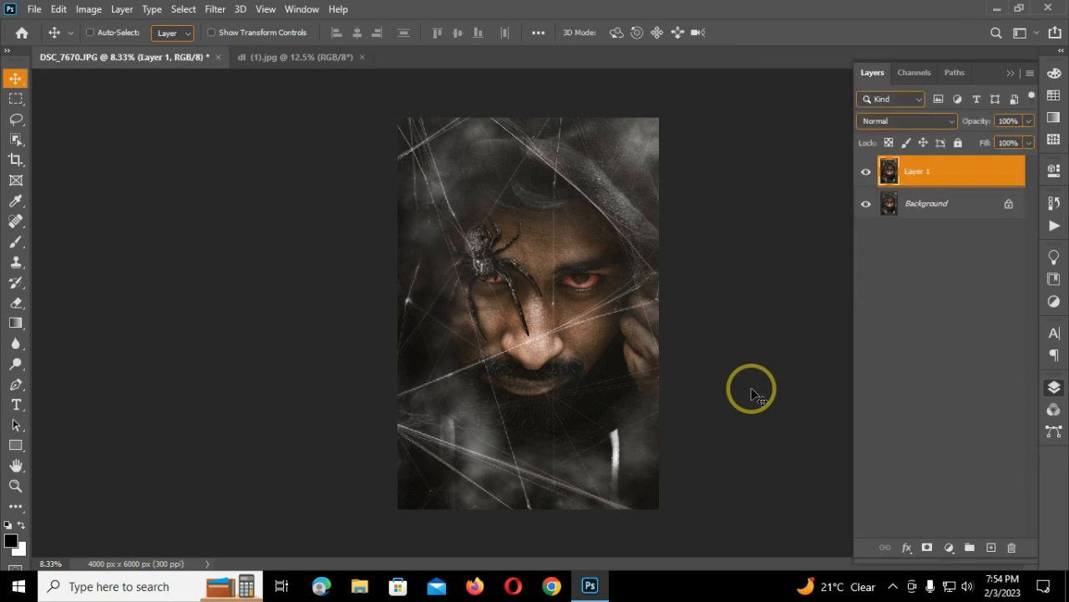
{"action": "key", "text": "ctrl+j"}
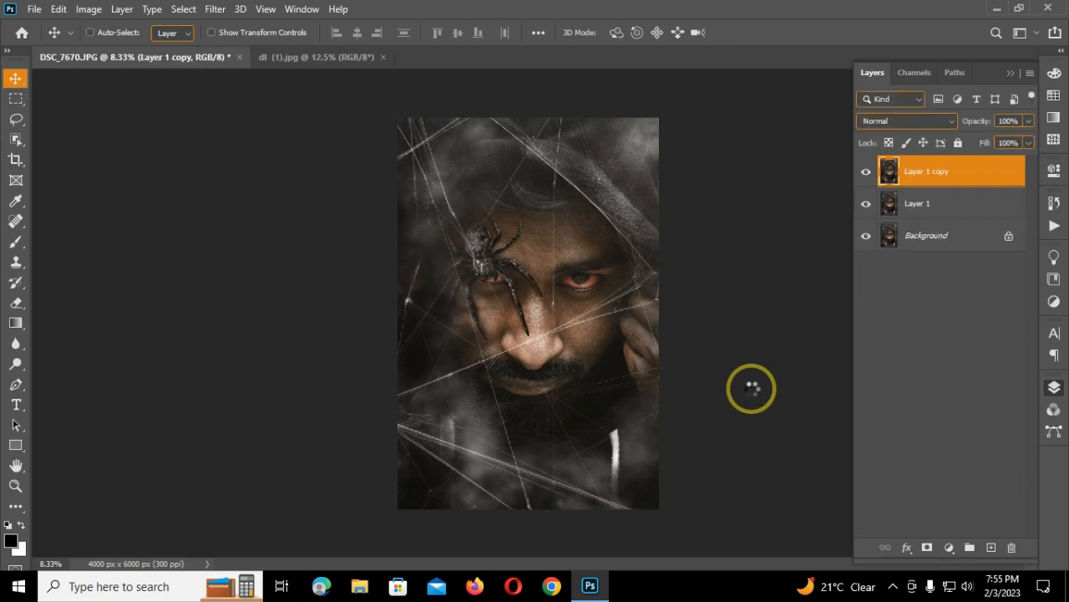
- In the Camera Raw filter with a before/after view, draw a large radial filter centred on the face and reset its temperature to 0
{"action": "key", "text": "ctrl+shift+a"}
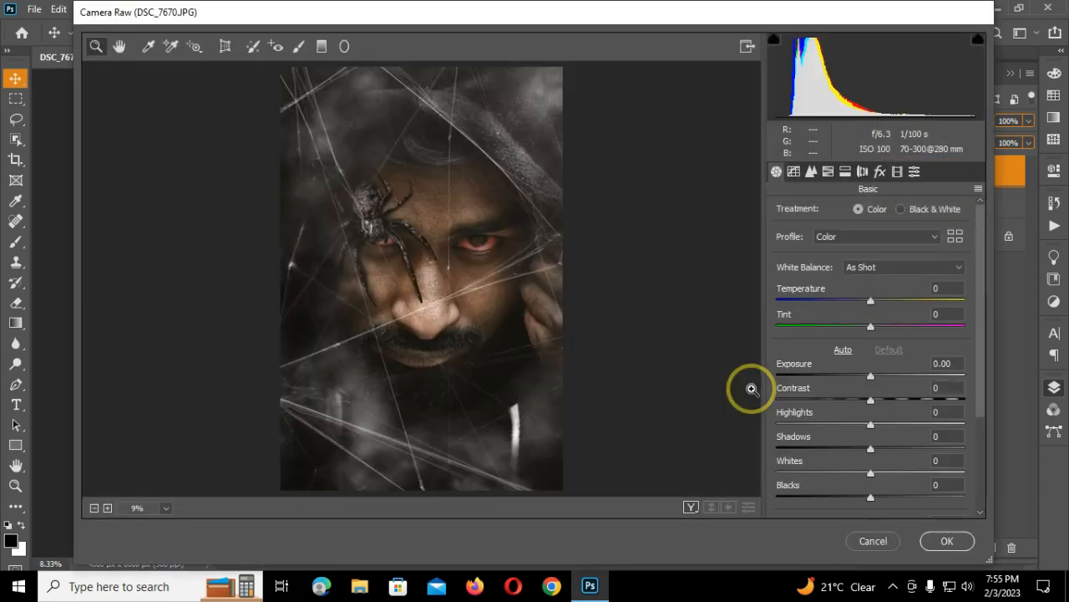
{"action": "left_click", "coordinate": [686, 507]}
{"action": "left_click", "coordinate": [342, 45]}
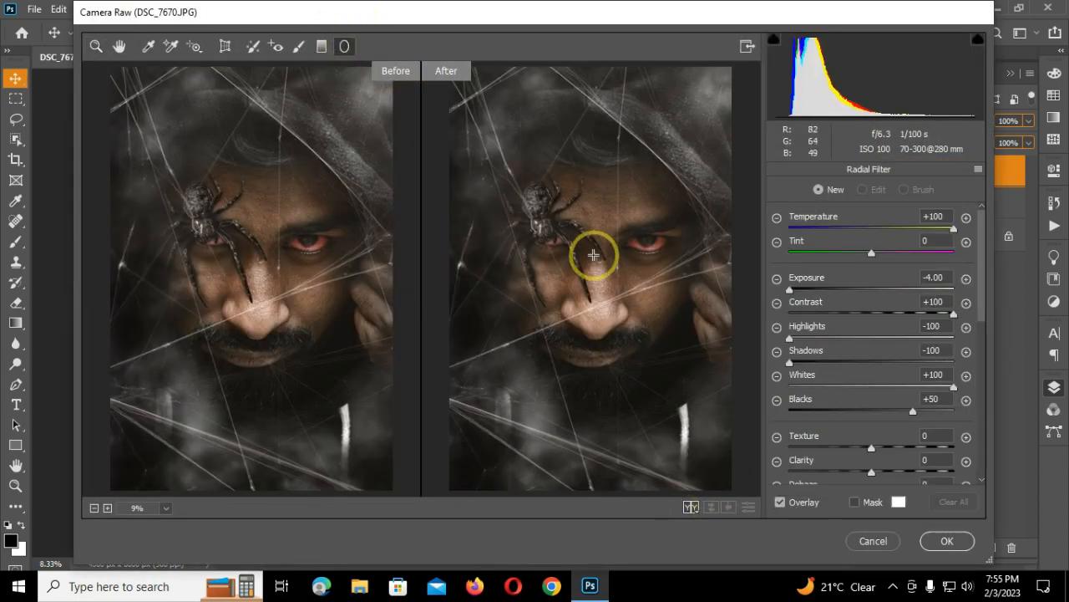
{"action": "key", "text": "ctrl+minus"}
{"action": "left_click_drag", "start_coordinate": [593, 255], "coordinate": [722, 449]}
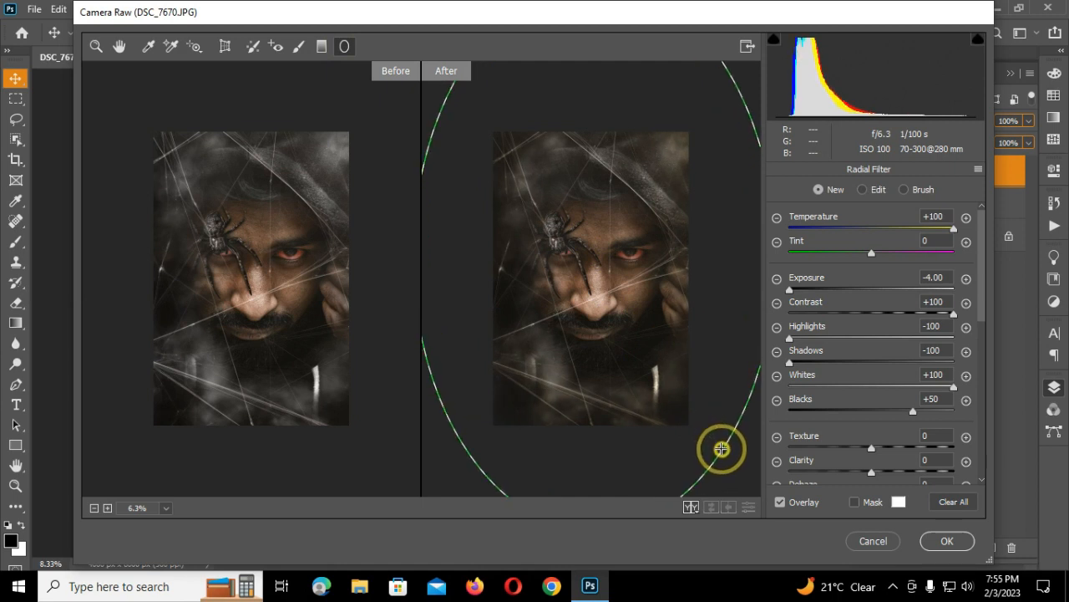
{"action": "left_click", "coordinate": [933, 216]}
{"action": "double_click", "coordinate": [827, 219]}
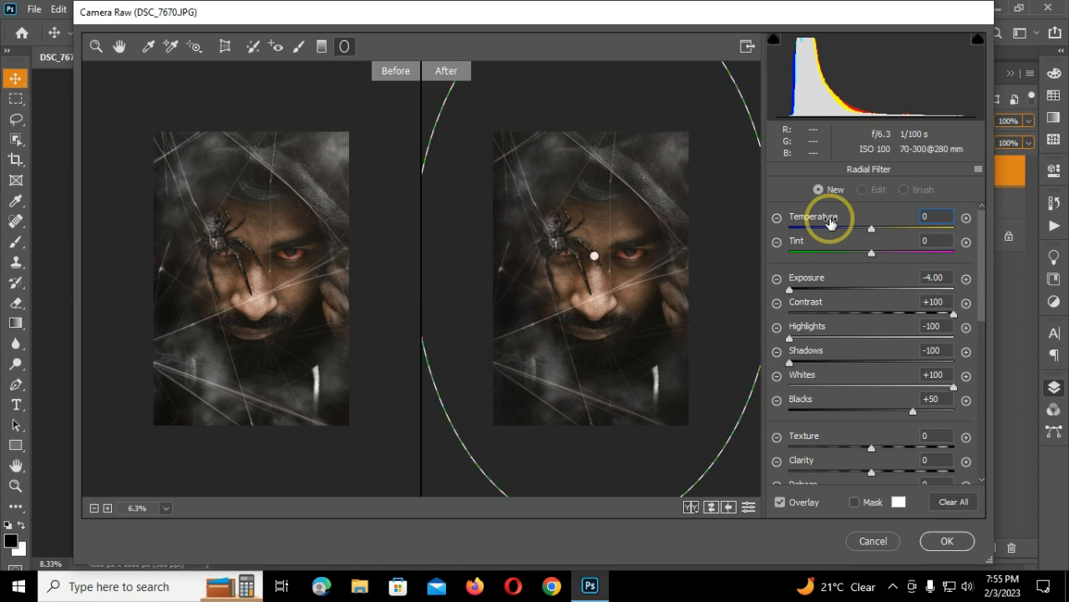
- Tighten the radial filter's ellipse vertically and horizontally so it closes in around the portrait
{"action": "left_click", "coordinate": [96, 45]}
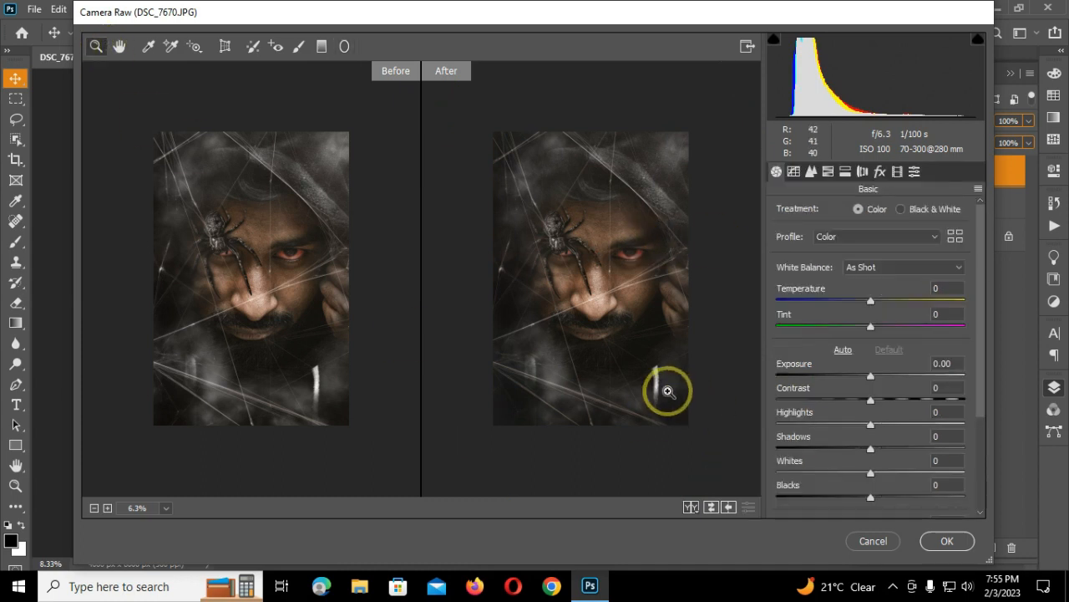
{"action": "left_click", "coordinate": [344, 46]}
{"action": "left_click", "coordinate": [593, 257]}
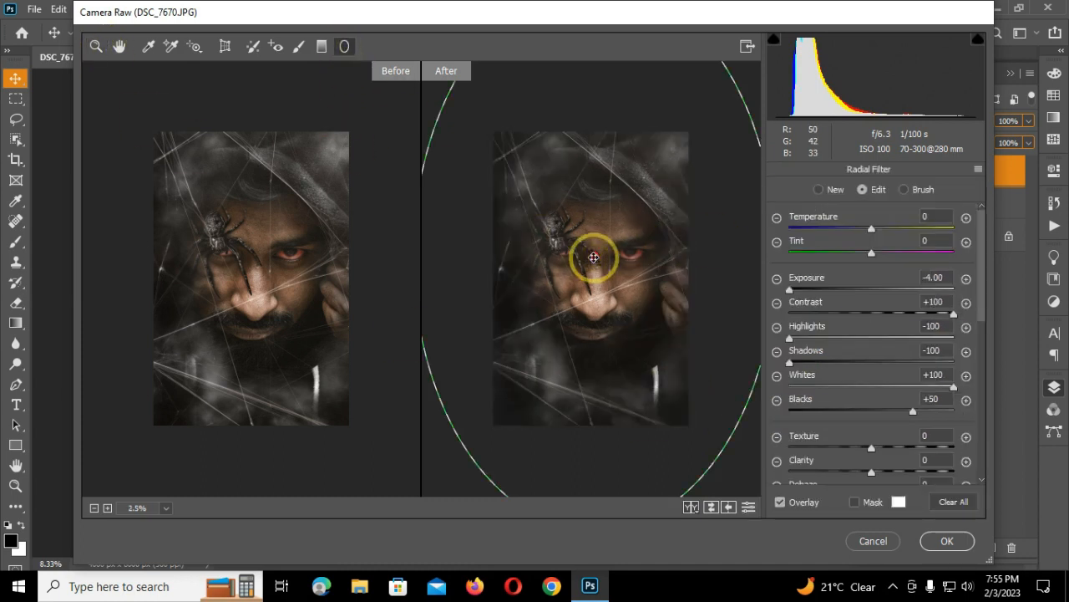
{"action": "left_click_drag", "start_coordinate": [592, 381], "coordinate": [591, 366]}
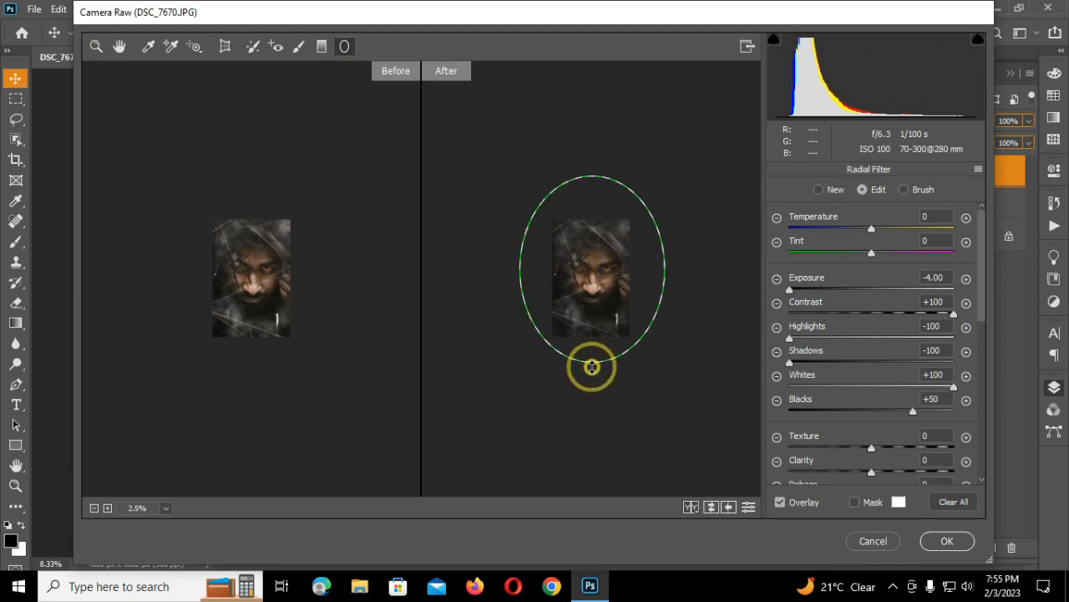
{"action": "left_click_drag", "start_coordinate": [665, 271], "coordinate": [660, 269]}
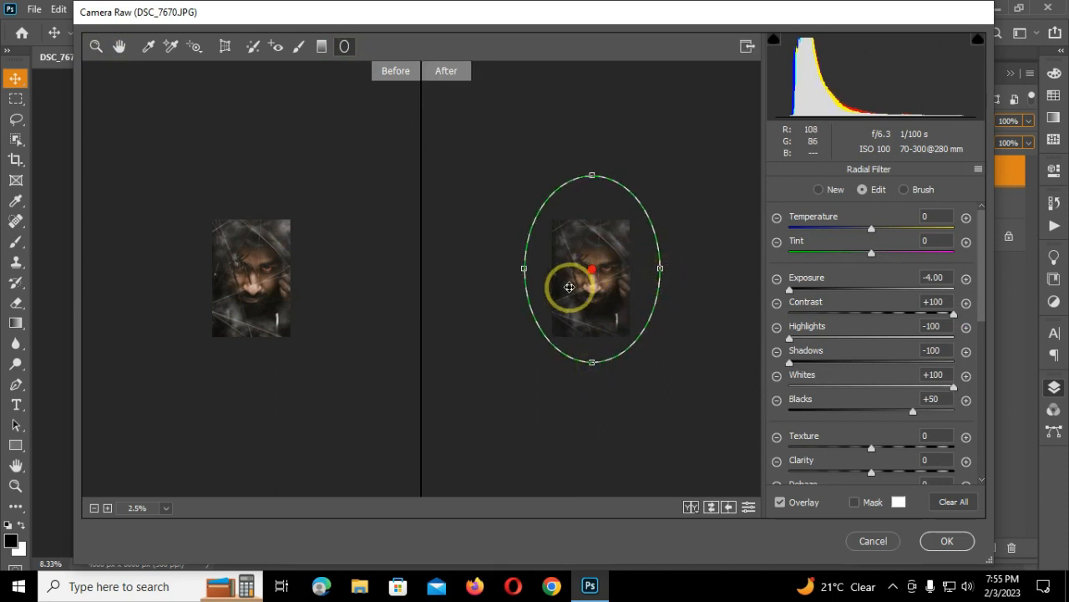
{"action": "left_click", "coordinate": [96, 46]}
{"action": "right_click", "coordinate": [596, 231]}
{"action": "left_click", "coordinate": [641, 324]}
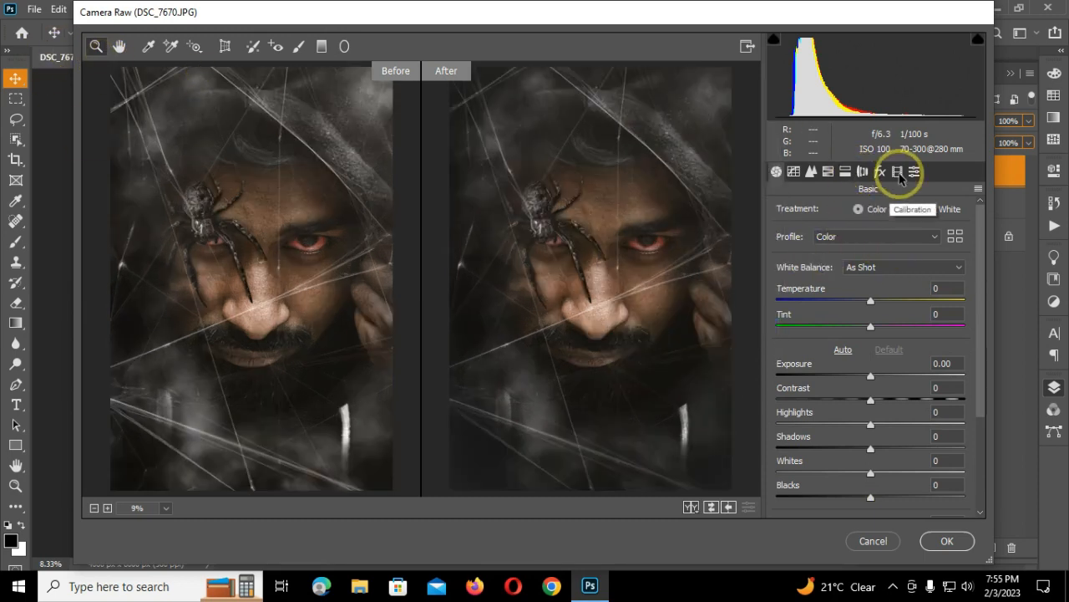
- Split-tone the portrait with highlights at hue 131 and saturation 14, and shadows at hue 99 and saturation about 7
{"action": "left_click", "coordinate": [846, 172]}
{"action": "left_click_drag", "start_coordinate": [783, 235], "coordinate": [852, 251]}
{"action": "left_click_drag", "start_coordinate": [852, 352], "coordinate": [879, 355]}
{"action": "left_click_drag", "start_coordinate": [793, 387], "coordinate": [795, 382]}
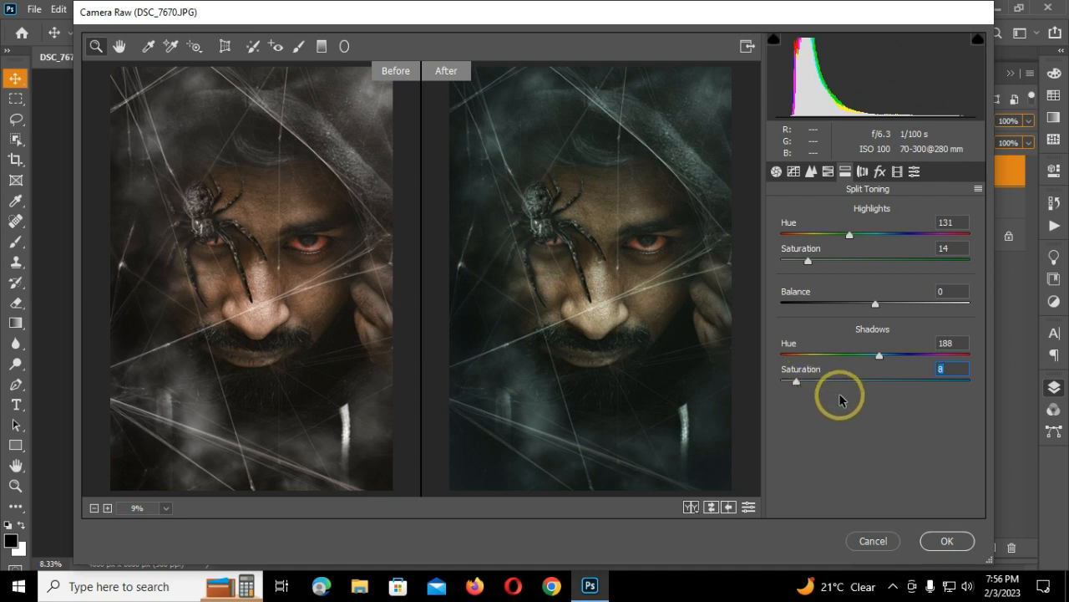
{"action": "left_click", "coordinate": [791, 357]}
{"action": "left_click_drag", "start_coordinate": [791, 357], "coordinate": [790, 383]}
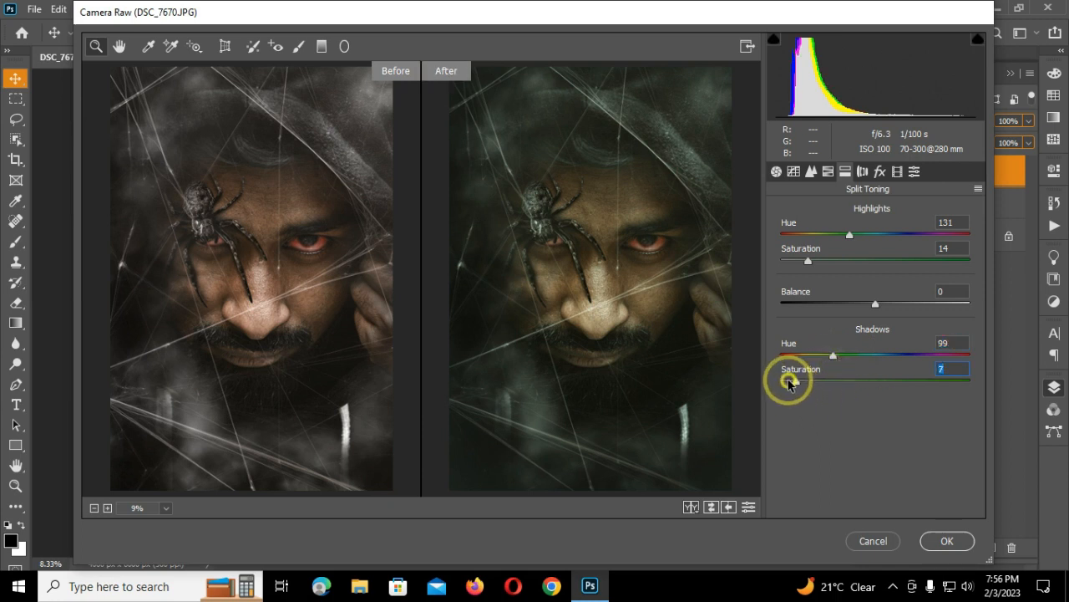
- Apply the Camera Raw adjustments to Layer 1 copy and duplicate the filtered layer
{"action": "left_click", "coordinate": [780, 172]}
{"action": "left_click", "coordinate": [931, 541]}
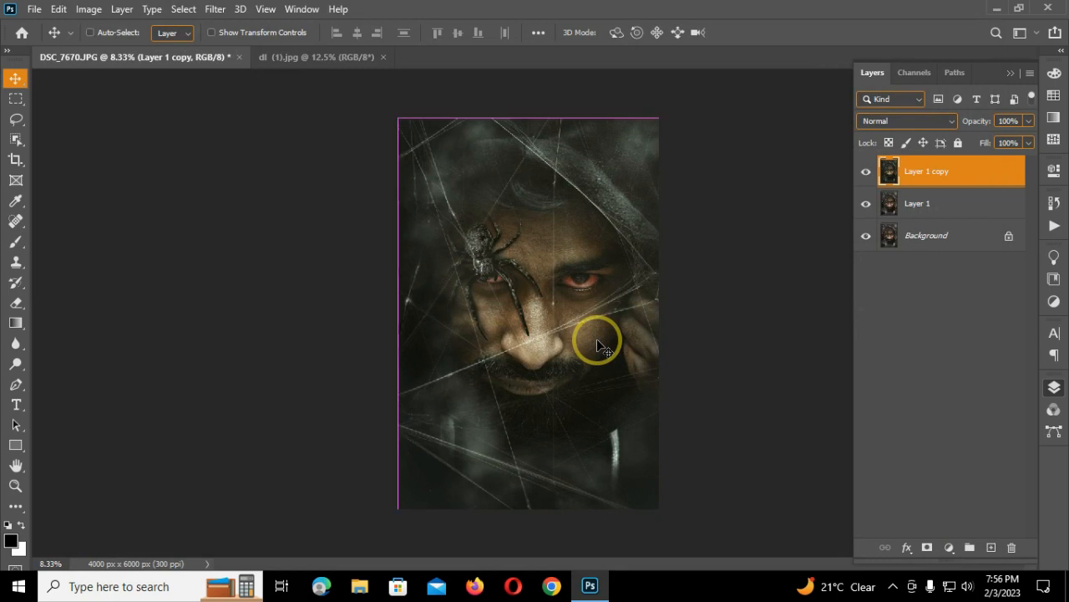
{"action": "key", "text": "ctrl+j"}
- Add a Curves adjustment and, in the Blue channel, raise the black point, lower the white point and anchor the lower quarter
{"action": "left_click", "coordinate": [949, 548]}
{"action": "left_click", "coordinate": [963, 342]}
{"action": "left_click", "coordinate": [874, 238]}
{"action": "left_click", "coordinate": [869, 274]}
{"action": "left_click", "coordinate": [886, 237]}
{"action": "left_click", "coordinate": [873, 286]}
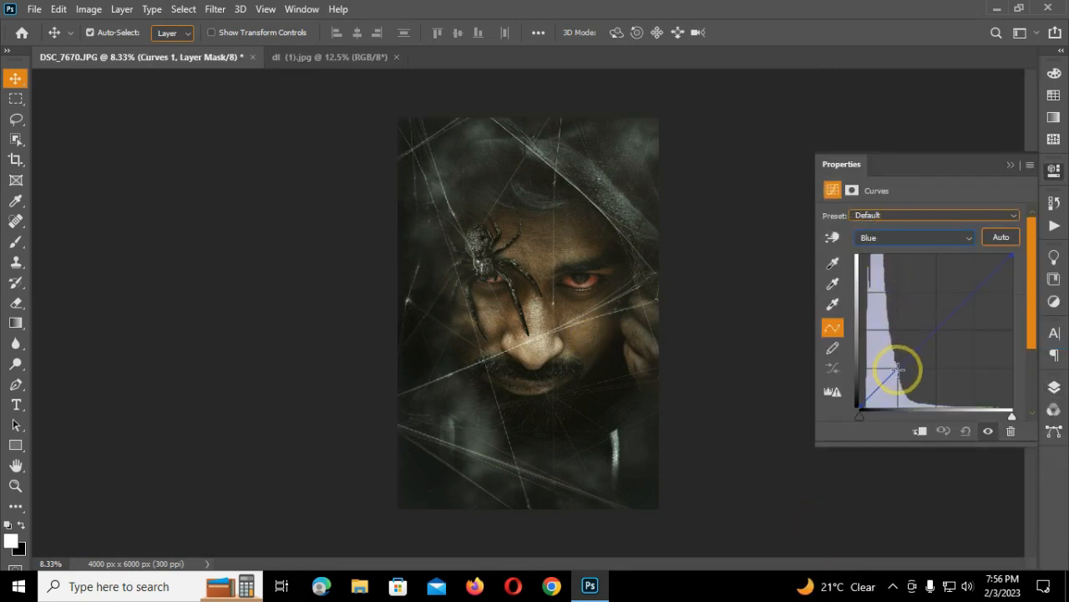
{"action": "left_click", "coordinate": [898, 368]}
{"action": "left_click_drag", "start_coordinate": [860, 405], "coordinate": [860, 391]}
{"action": "left_click_drag", "start_coordinate": [1013, 255], "coordinate": [1027, 274]}
{"action": "left_click_drag", "start_coordinate": [860, 390], "coordinate": [899, 371]}
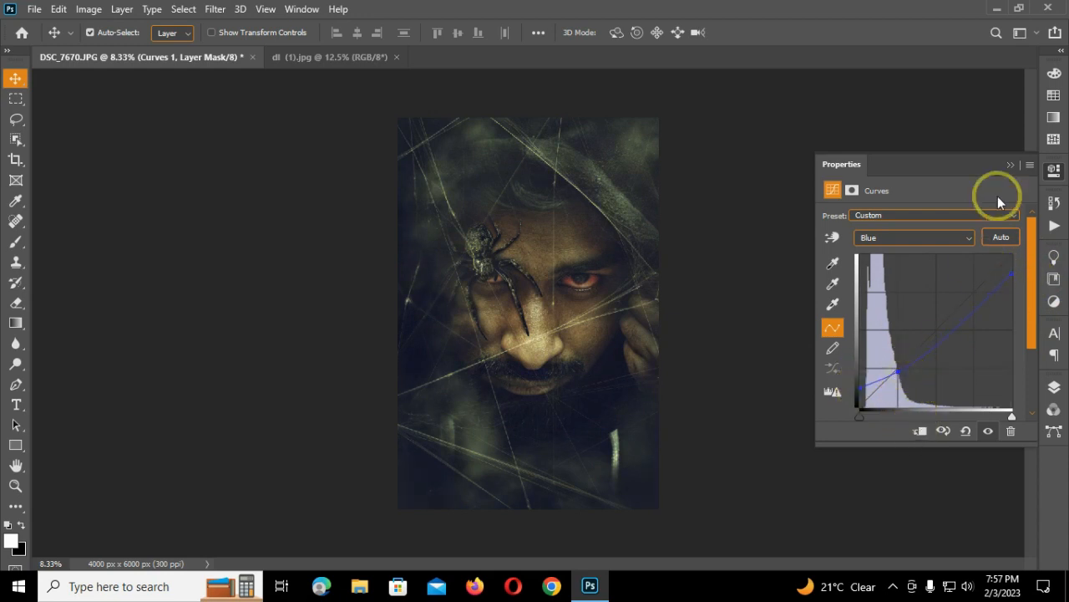
- Check the color-graded portrait up close and close the dl (1).jpg document
{"action": "left_click", "coordinate": [1011, 165]}
{"action": "scroll", "coordinate": [747, 418], "scroll_direction": "up", "scroll_amount": 3}
{"action": "scroll", "coordinate": [747, 418], "scroll_direction": "down", "scroll_amount": 2}
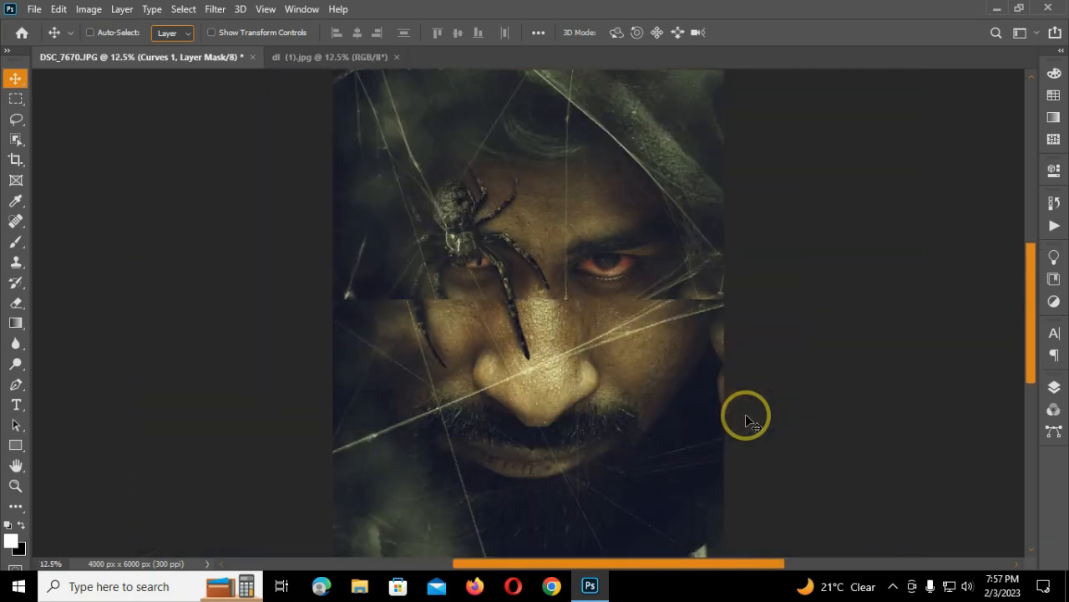
{"action": "scroll", "coordinate": [746, 418], "scroll_direction": "down", "scroll_amount": 1}
{"action": "left_click", "coordinate": [15, 486]}
{"action": "left_click", "coordinate": [468, 32]}
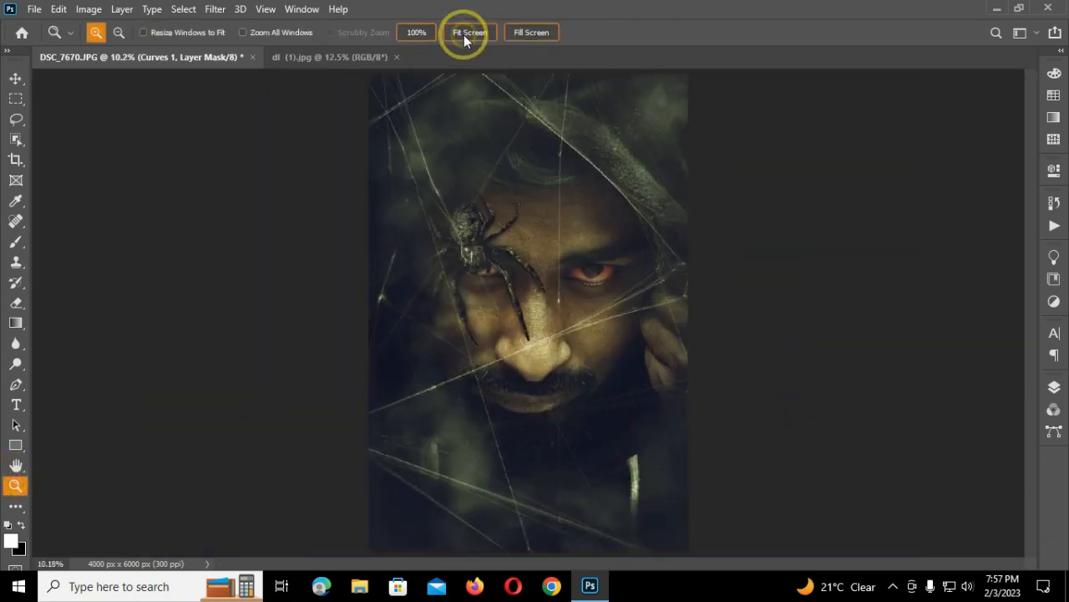
{"action": "left_click", "coordinate": [396, 57]}
{"action": "left_click", "coordinate": [1053, 388]}
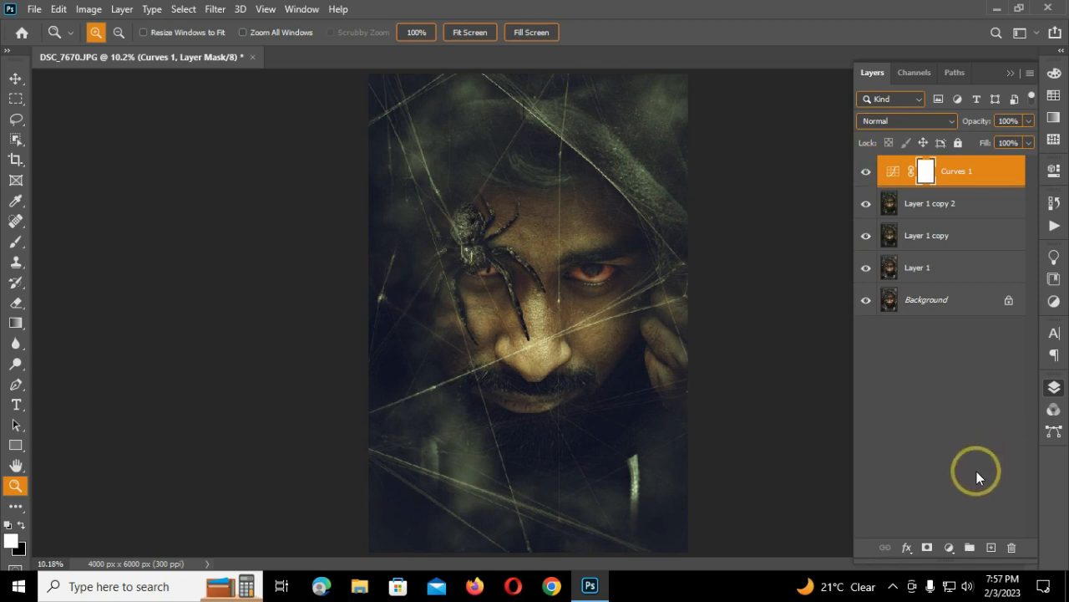
- Rework the Blue curve of Curves 1 by moving the black point back down and shifting the lower-quarter point slightly upward
{"action": "double_click", "coordinate": [892, 170]}
{"action": "left_click", "coordinate": [938, 242]}
{"action": "left_click", "coordinate": [897, 281]}
{"action": "mouse_move", "coordinate": [894, 370]}
{"action": "left_mouse_down"}
{"action": "mouse_move", "coordinate": [897, 359]}
{"action": "mouse_move", "coordinate": [898, 374]}
{"action": "left_mouse_up"}
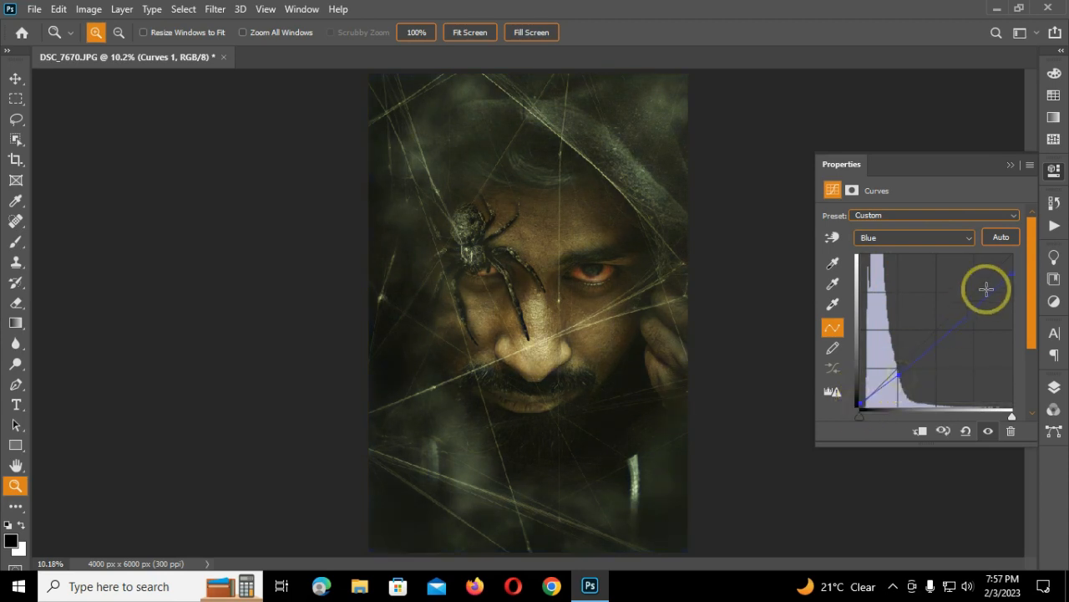
{"action": "left_click_drag", "start_coordinate": [1011, 274], "coordinate": [1043, 271]}
{"action": "left_click", "coordinate": [898, 375]}
{"action": "left_click_drag", "start_coordinate": [897, 377], "coordinate": [895, 366]}
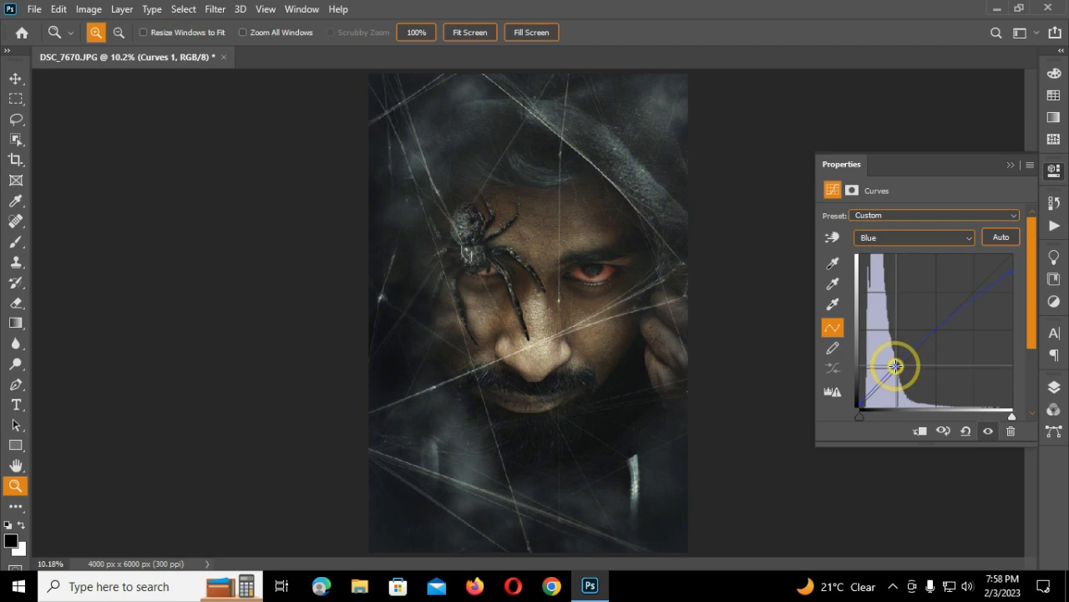
- Try small shadow and highlight shifts on another channel curve of Curves 1
{"action": "left_click", "coordinate": [910, 237]}
{"action": "left_click", "coordinate": [902, 266]}
{"action": "left_click_drag", "start_coordinate": [900, 370], "coordinate": [896, 368]}
{"action": "left_click_drag", "start_coordinate": [975, 290], "coordinate": [980, 298]}
- Discard the Curves 1 adjustment and duplicate Layer 1 copy 2
{"action": "left_click", "coordinate": [1010, 165]}
{"action": "left_click", "coordinate": [1052, 386]}
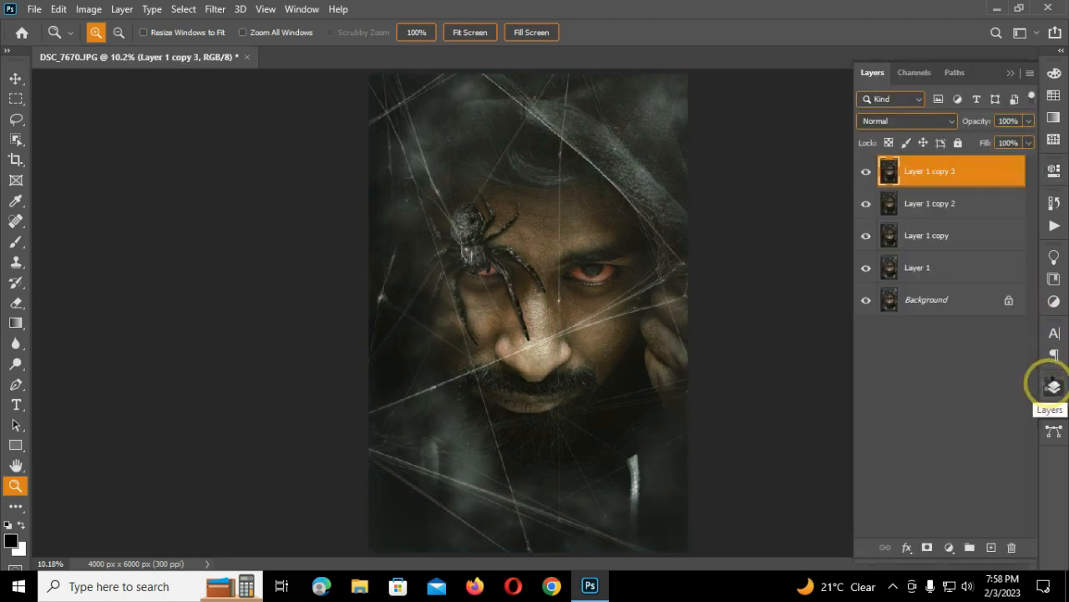
- Open Layer 1 copy 3 in the Camera Raw filter with a before/after view and bring up the Profile Browser
{"action": "key", "text": "ctrl+shift+a"}
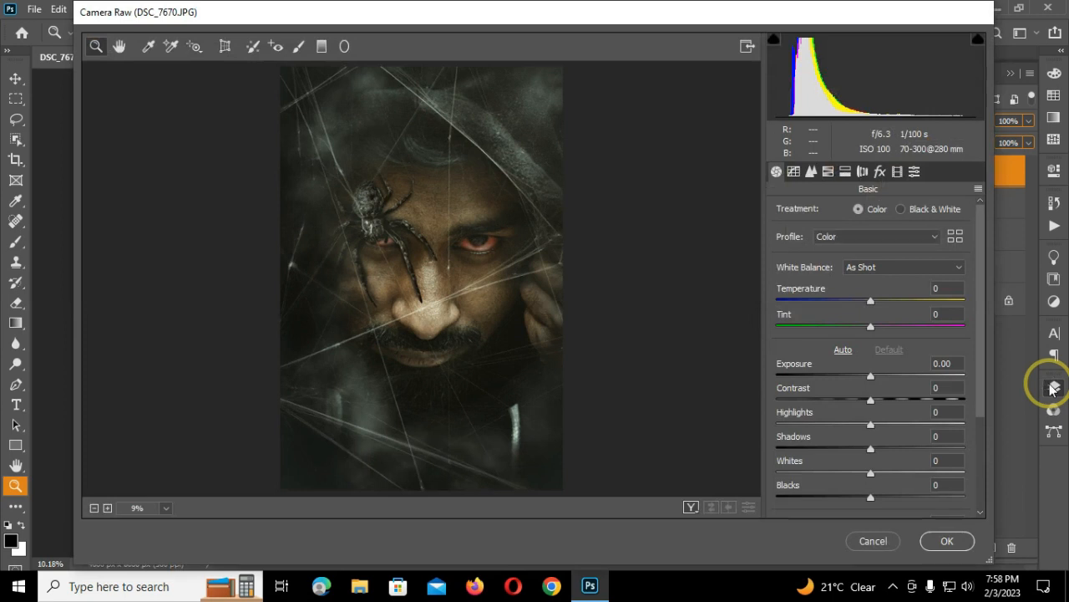
{"action": "left_click", "coordinate": [691, 507]}
{"action": "left_click", "coordinate": [961, 239]}
{"action": "left_click", "coordinate": [775, 290]}
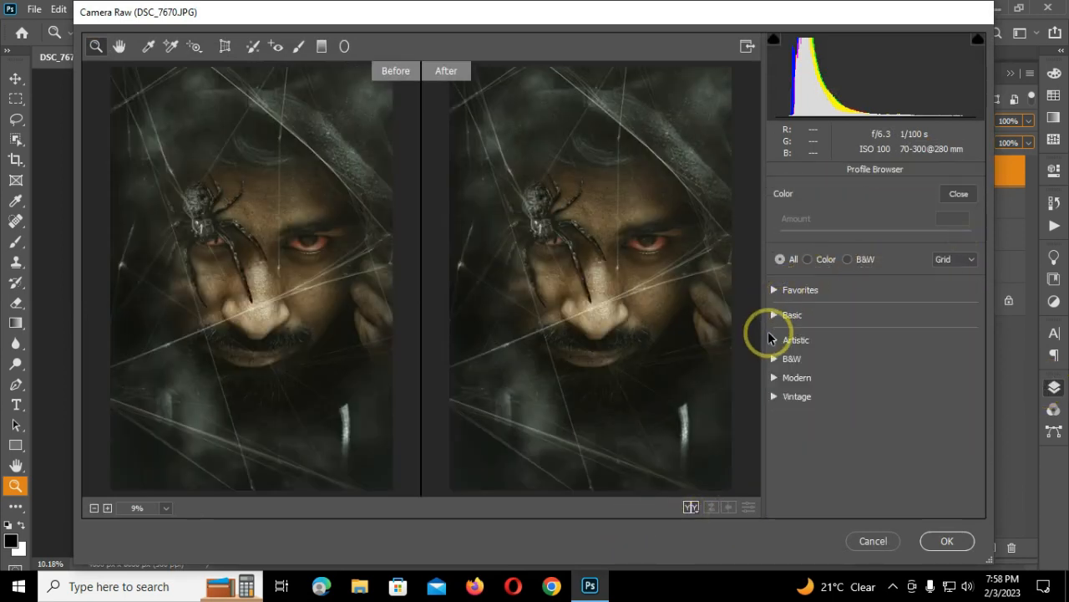
- Preview the Artistic and Modern color profiles on the portrait
{"action": "left_click", "coordinate": [768, 336]}
{"action": "left_click_drag", "start_coordinate": [982, 318], "coordinate": [983, 480]}
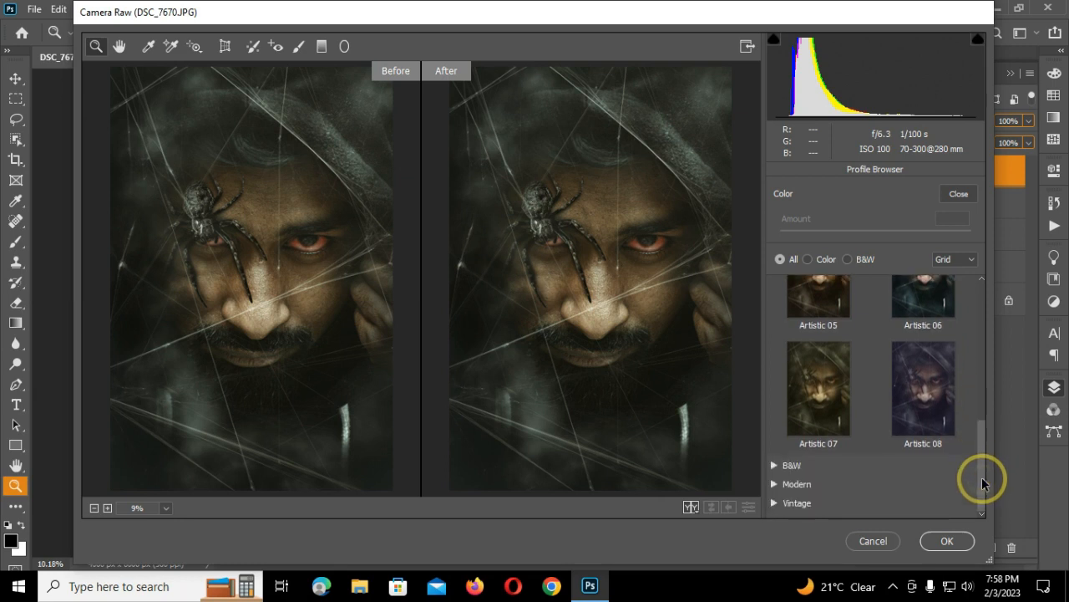
{"action": "left_click", "coordinate": [773, 485]}
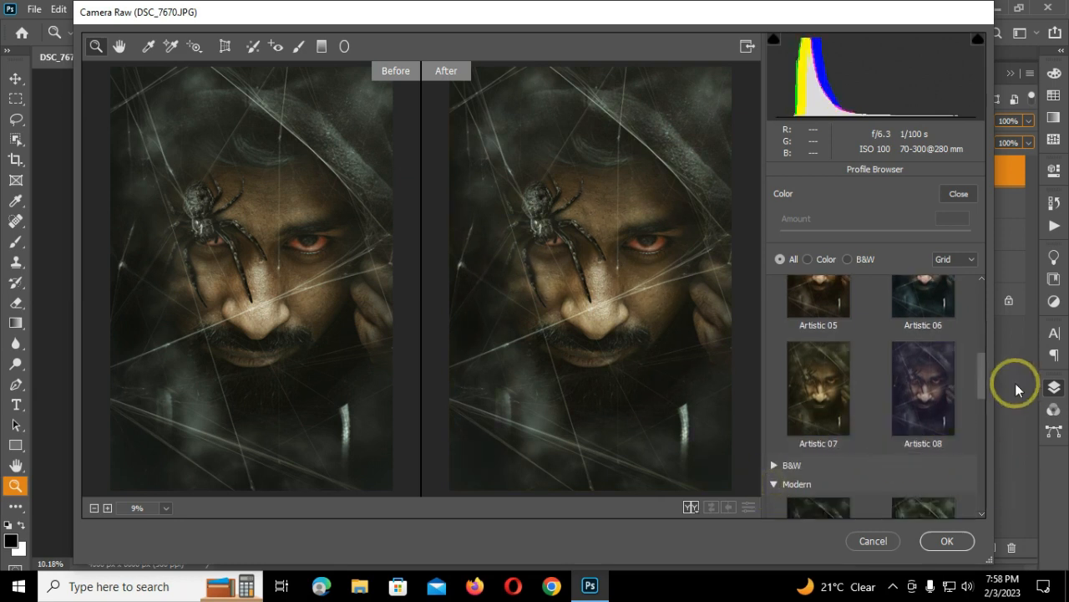
{"action": "scroll", "coordinate": [983, 407], "scroll_direction": "down", "scroll_amount": 3}
{"action": "left_click_drag", "start_coordinate": [979, 407], "coordinate": [986, 461]}
{"action": "scroll", "coordinate": [955, 468], "scroll_direction": "down", "scroll_amount": 3}
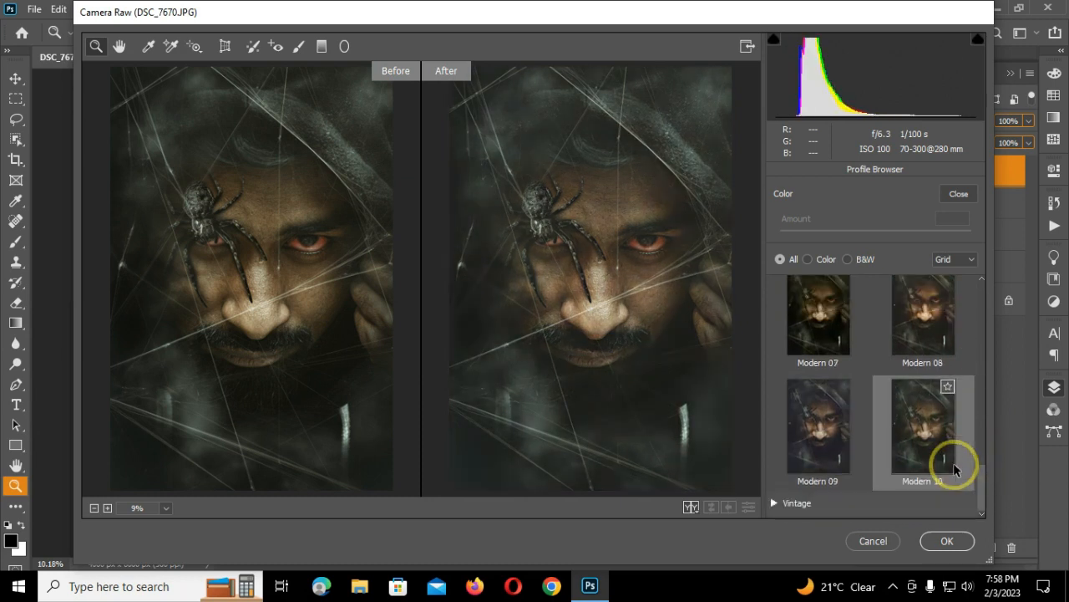
{"action": "scroll", "coordinate": [981, 463], "scroll_direction": "up", "scroll_amount": 1}
{"action": "scroll", "coordinate": [981, 468], "scroll_direction": "down", "scroll_amount": 1}
- Apply the Vintage 06 profile to Layer 1 copy 3 with its amount reduced well below 100
{"action": "left_click", "coordinate": [774, 503]}
{"action": "left_click_drag", "start_coordinate": [986, 422], "coordinate": [982, 470]}
{"action": "left_click", "coordinate": [937, 443]}
{"action": "scroll", "coordinate": [935, 433], "scroll_direction": "down", "scroll_amount": 2}
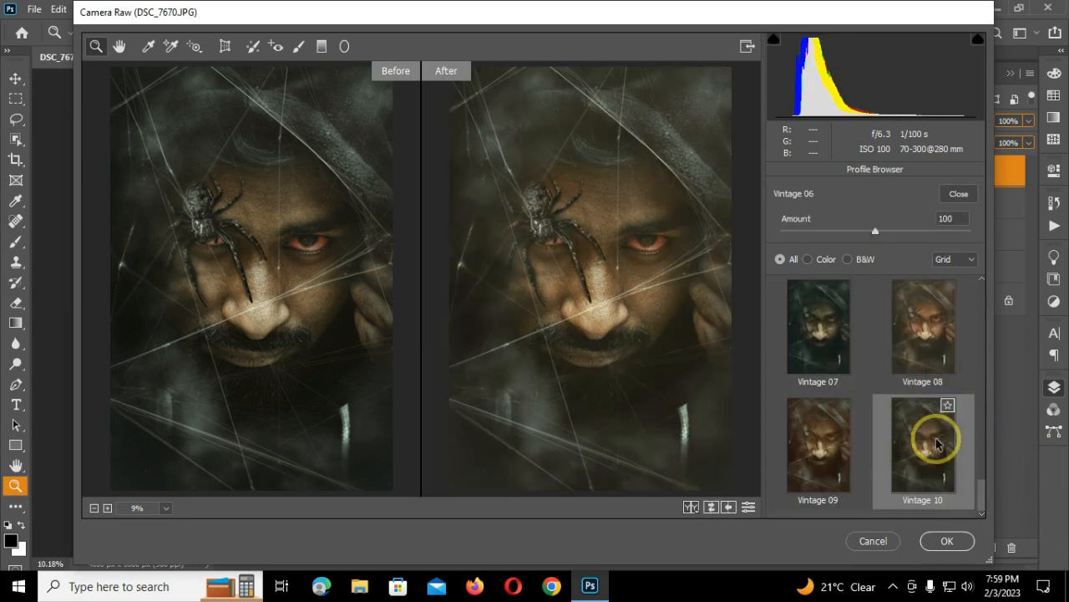
{"action": "scroll", "coordinate": [819, 468], "scroll_direction": "up", "scroll_amount": 2}
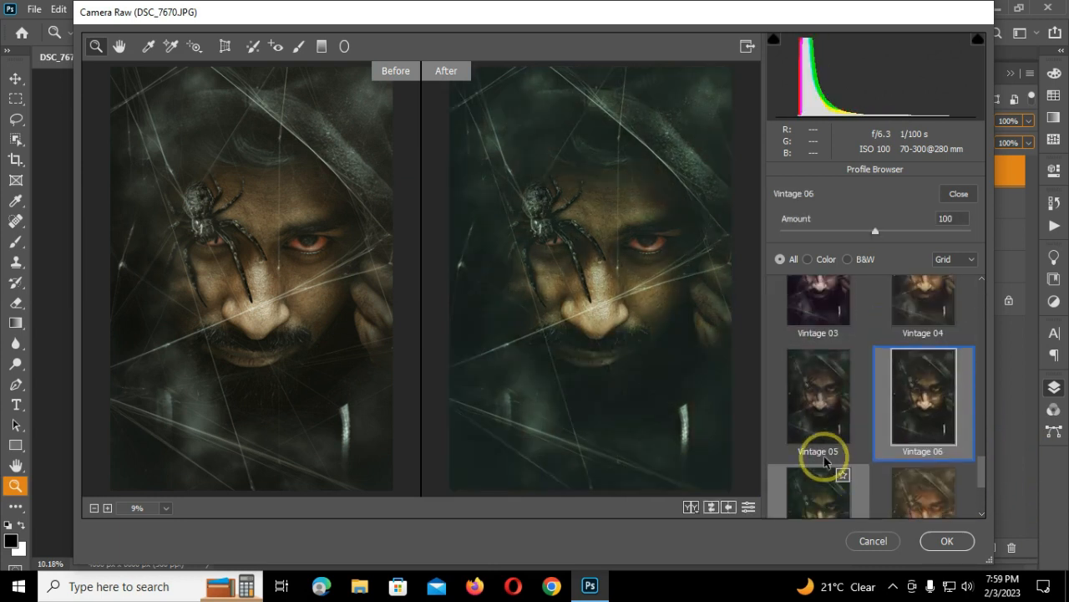
{"action": "left_click_drag", "start_coordinate": [875, 230], "coordinate": [821, 232]}
{"action": "left_click", "coordinate": [945, 541]}
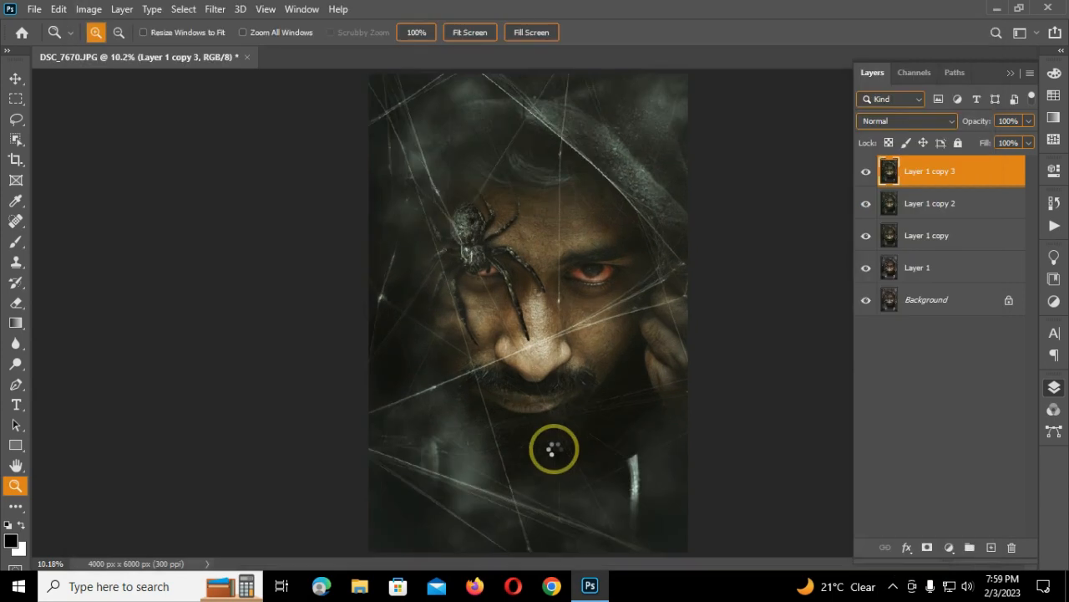
- Compare the portrait with Layer 1 copy 3 hidden and shown, and inspect the graded result up close
{"action": "left_click", "coordinate": [866, 171]}
{"action": "left_click", "coordinate": [866, 171]}
{"action": "key", "text": "ctrl+plus"}
{"action": "key", "text": "ctrl+plus"}
{"action": "key", "text": "ctrl+minus"}
{"action": "key", "text": "ctrl+minus"}
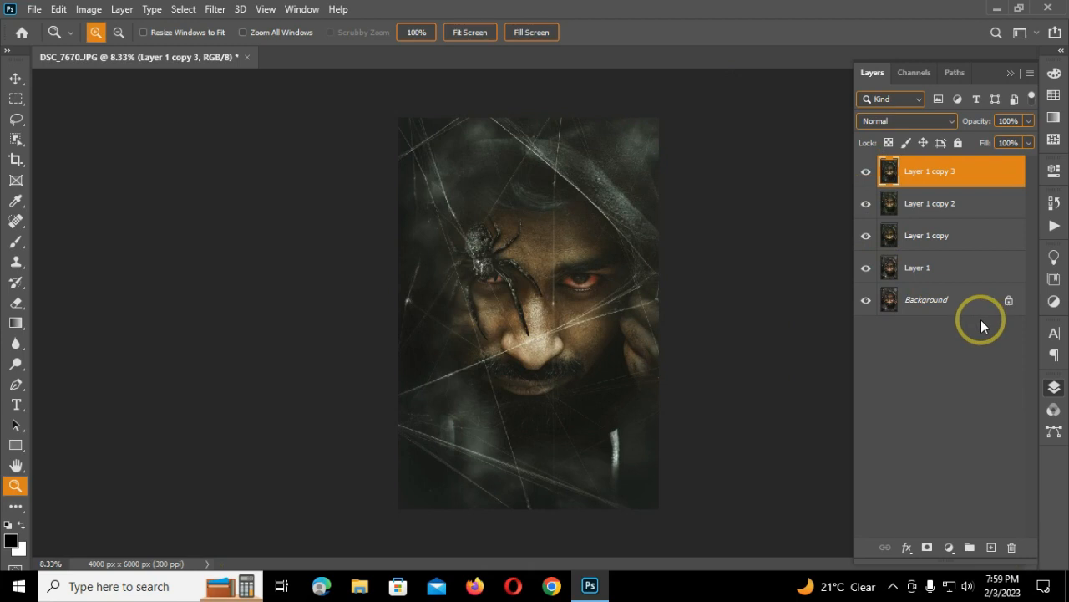
- Stamp the visible layers into a new layer and add a Selective Color adjustment with Black at about +3% for the Blacks
{"action": "key", "text": "ctrl+shift+alt+e"}
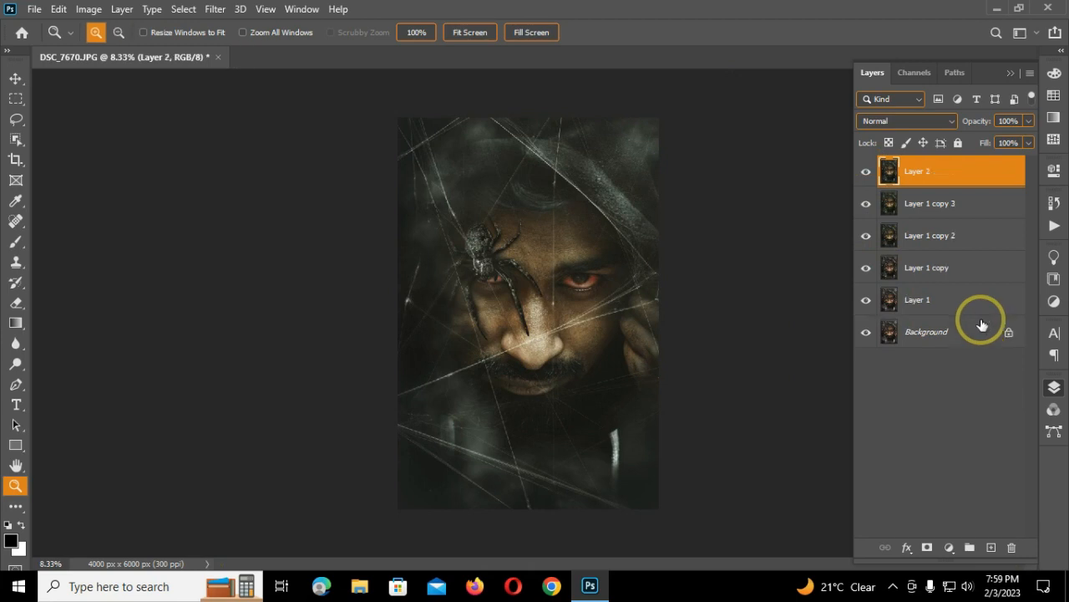
{"action": "left_click", "coordinate": [949, 548]}
{"action": "left_click", "coordinate": [969, 349]}
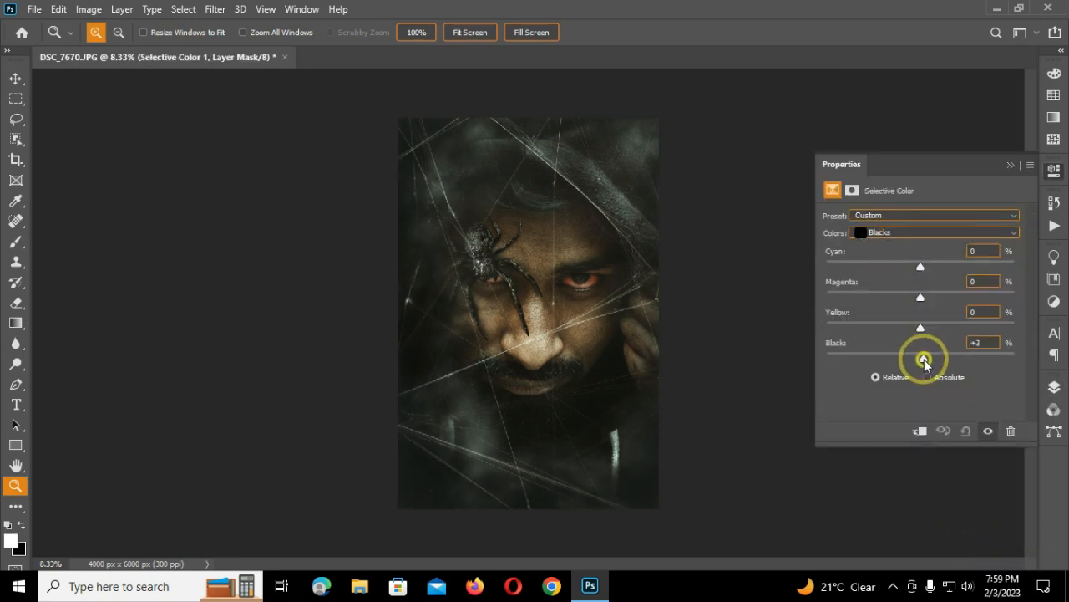
{"action": "left_click", "coordinate": [1010, 164]}
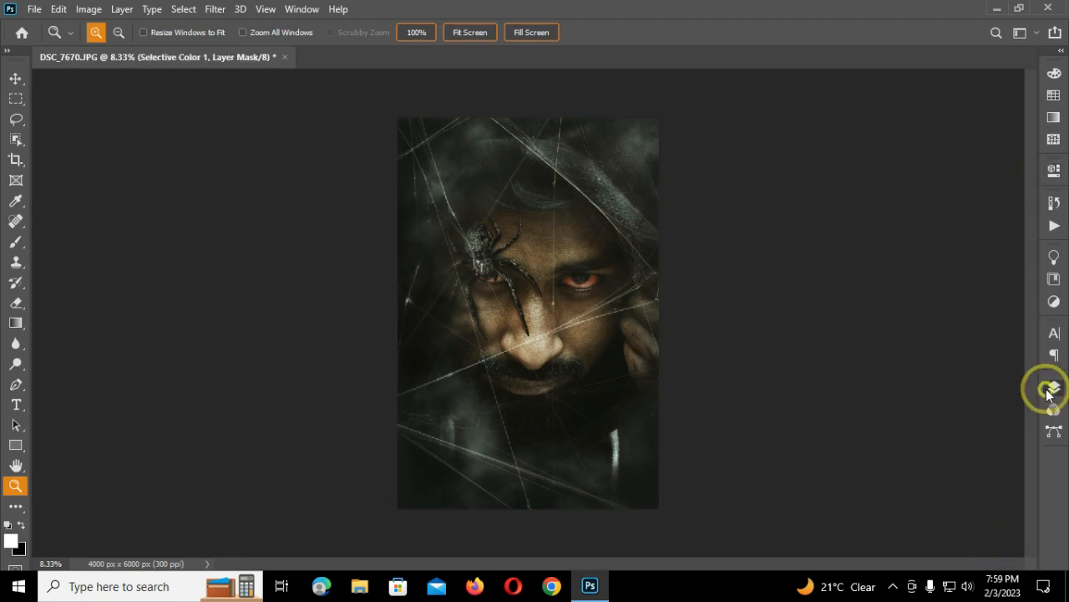
- Flatten all layers, including the Selective Color adjustment, into a single Background layer
{"action": "left_click", "coordinate": [1054, 387]}
{"action": "right_click", "coordinate": [972, 180]}
{"action": "left_click", "coordinate": [863, 488]}
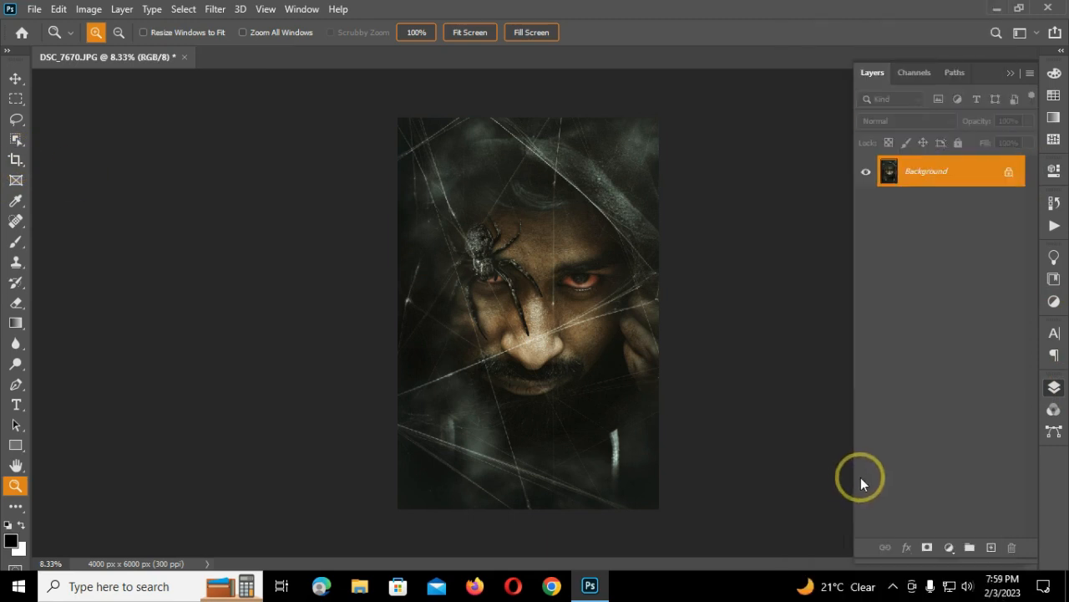
- Duplicate the flattened Background and crop both sides of the portrait slightly, to about 3712 px wide by 6000 px high
{"action": "key", "text": "ctrl+j"}
{"action": "key", "text": "c"}
{"action": "left_click_drag", "start_coordinate": [660, 313], "coordinate": [653, 313]}
{"action": "left_click_drag", "start_coordinate": [398, 317], "coordinate": [408, 317]}
{"action": "left_click", "coordinate": [814, 34]}
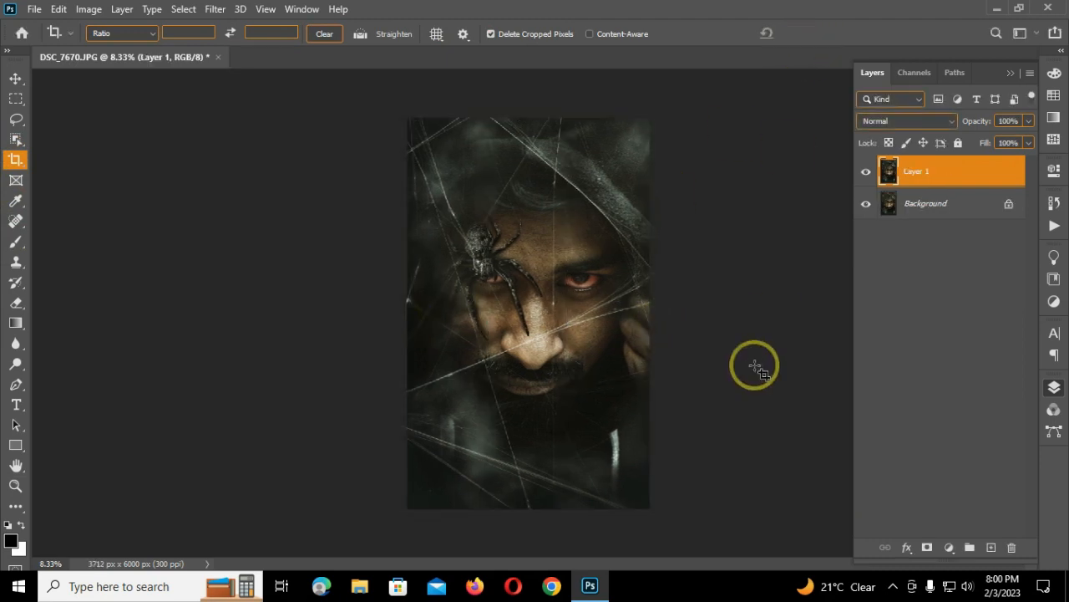
- Duplicate the cropped Layer 1 and check the portrait's details
{"action": "key", "text": "ctrl+j"}
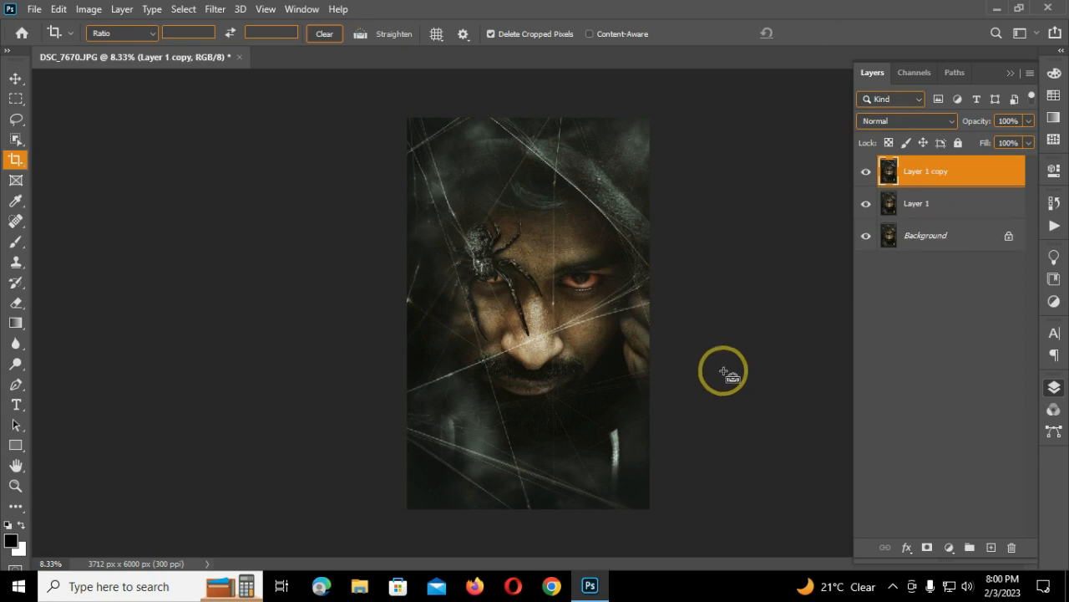
{"action": "left_click", "coordinate": [16, 77]}
{"action": "key", "text": "ctrl+plus"}
{"action": "key", "text": "ctrl+plus"}
{"action": "key", "text": "ctrl+minus"}
{"action": "key", "text": "ctrl+minus"}
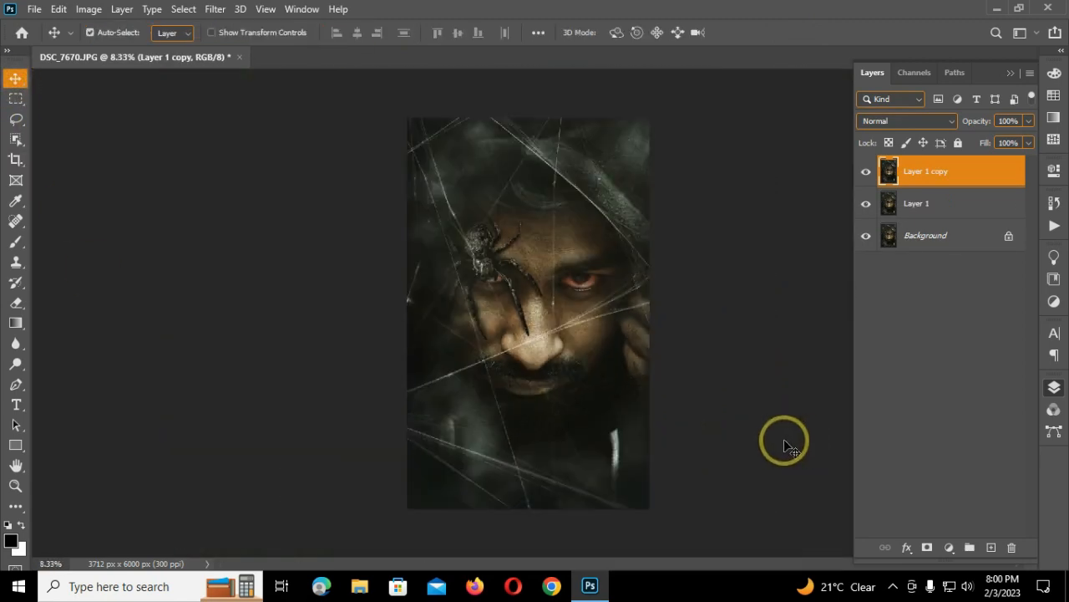
- Add a white text layer reading "Spider" at 132 pt across the lower part of the face
{"action": "left_click", "coordinate": [991, 547]}
{"action": "left_click", "coordinate": [15, 404]}
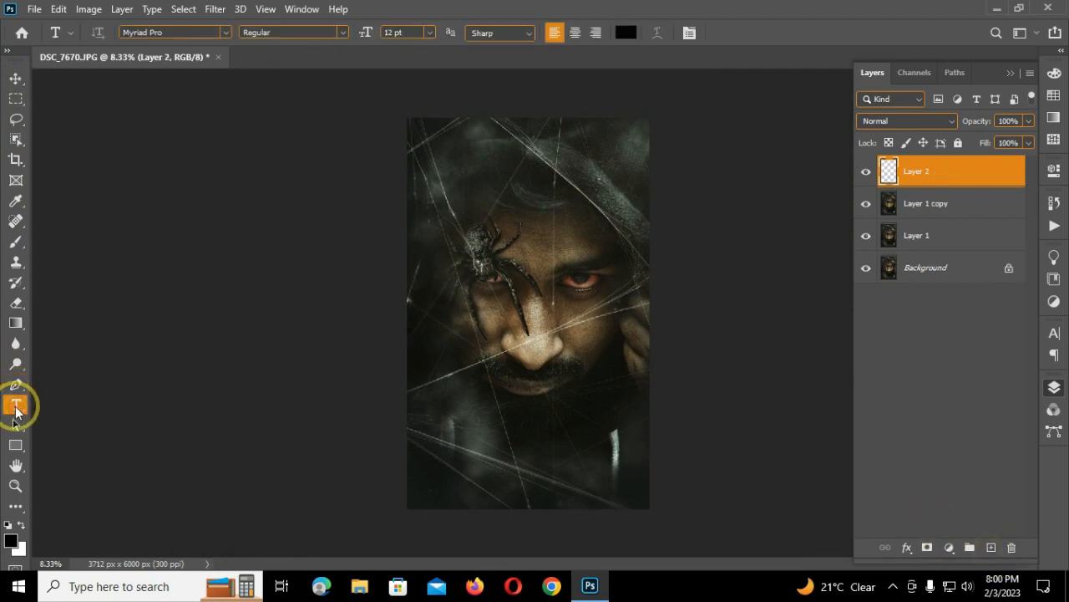
{"action": "left_click", "coordinate": [21, 525]}
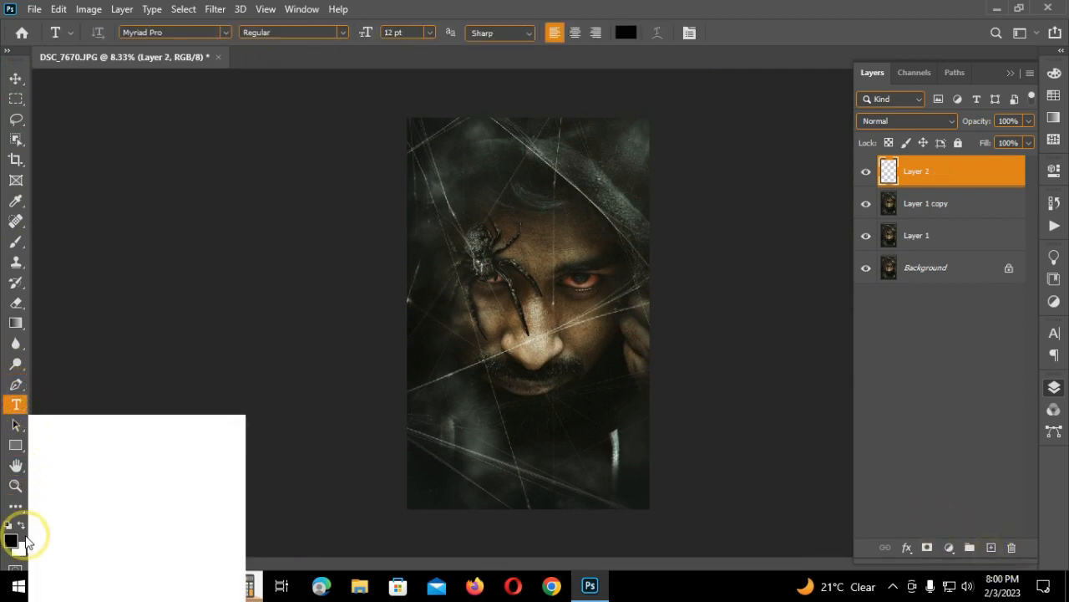
{"action": "left_click", "coordinate": [437, 379]}
{"action": "left_click_drag", "start_coordinate": [365, 32], "coordinate": [461, 111]}
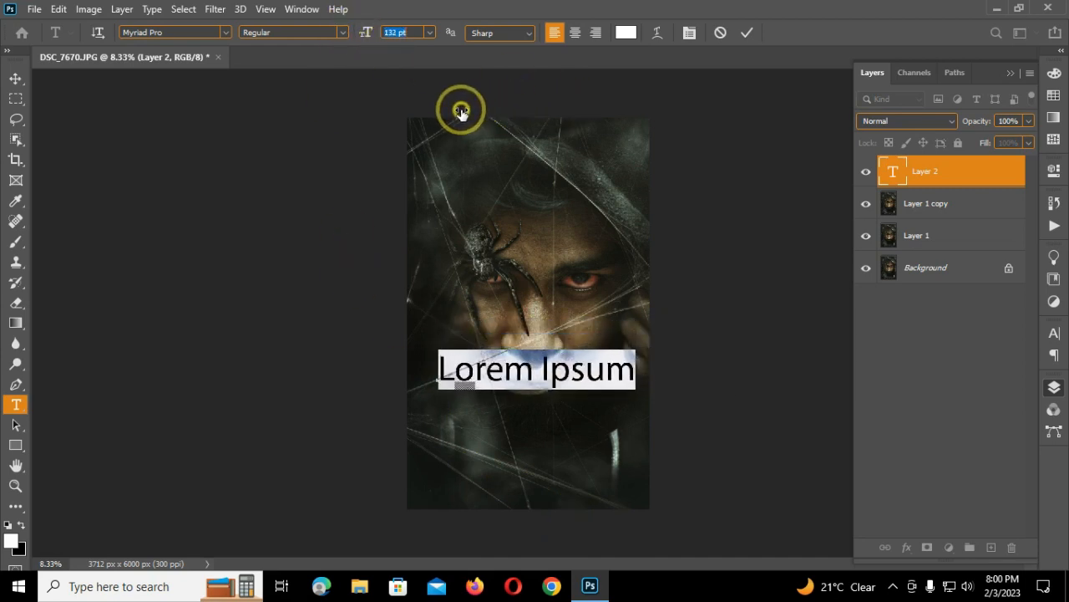
{"action": "type", "text": "Spider"}
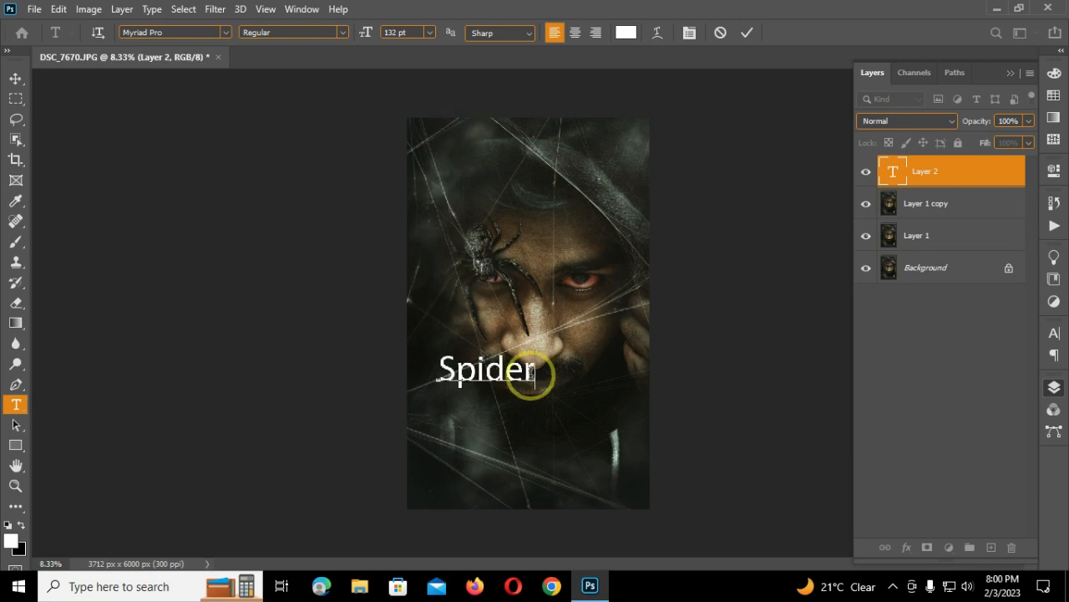
- Preview the installed fonts on the "Spider" text and set it to The quick fox Personal Use
{"action": "left_click_drag", "start_coordinate": [534, 371], "coordinate": [407, 375]}
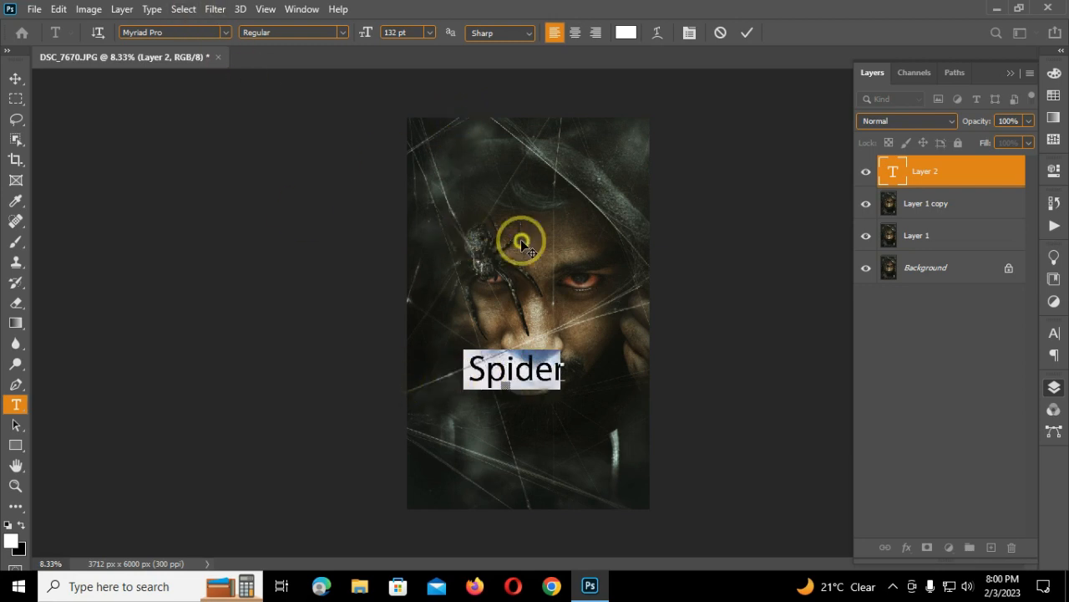
{"action": "left_click", "coordinate": [225, 34]}
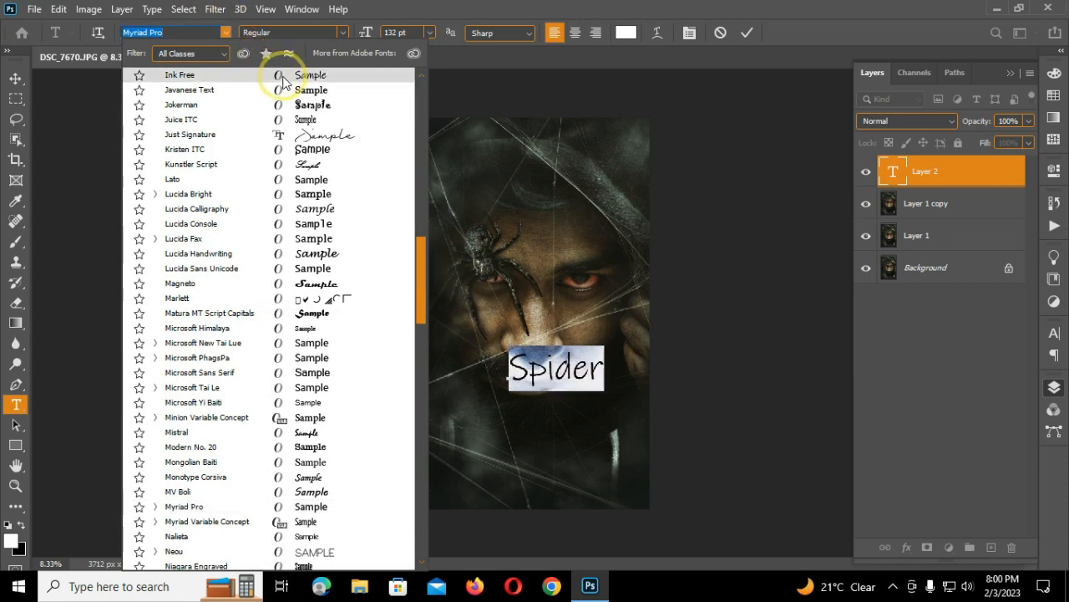
{"action": "left_click_drag", "start_coordinate": [423, 242], "coordinate": [424, 87]}
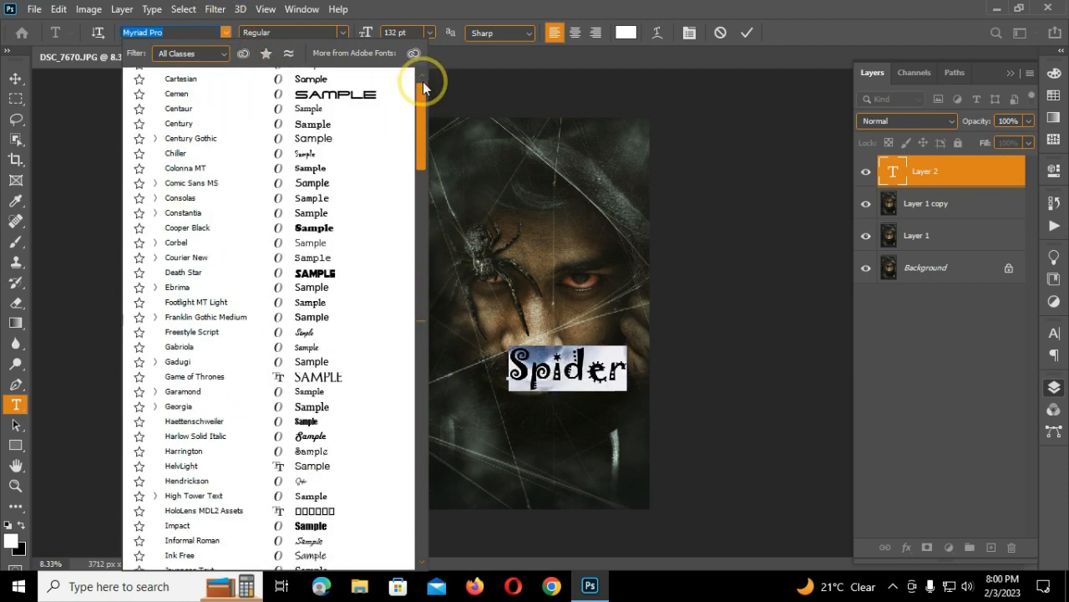
{"action": "scroll", "coordinate": [423, 87], "scroll_direction": "up", "scroll_amount": 5}
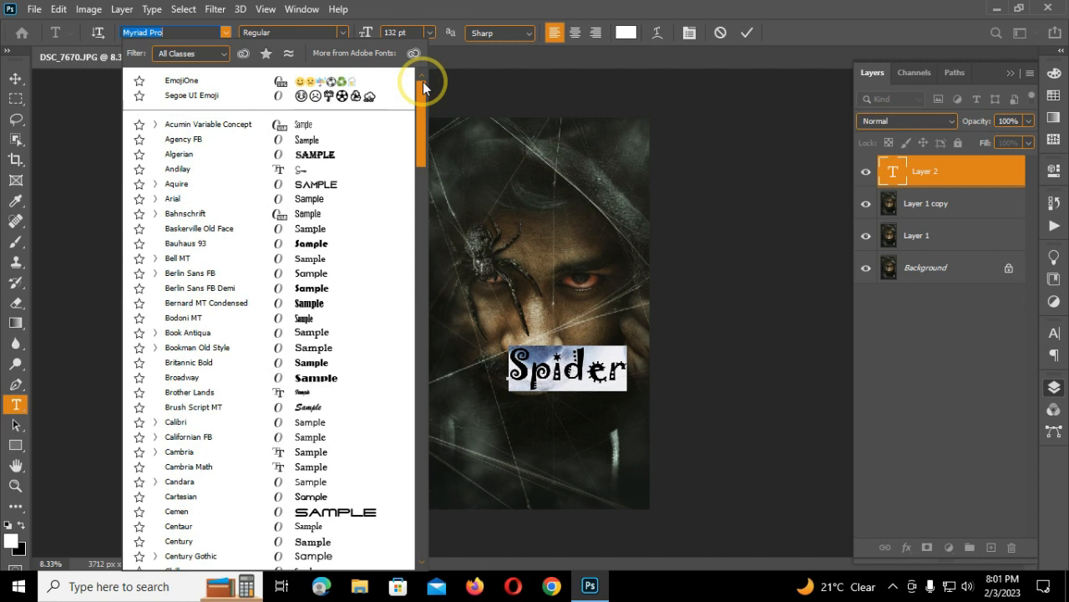
{"action": "mouse_move", "coordinate": [423, 92]}
{"action": "left_mouse_down"}
{"action": "mouse_move", "coordinate": [424, 107]}
{"action": "mouse_move", "coordinate": [424, 84]}
{"action": "left_mouse_up"}
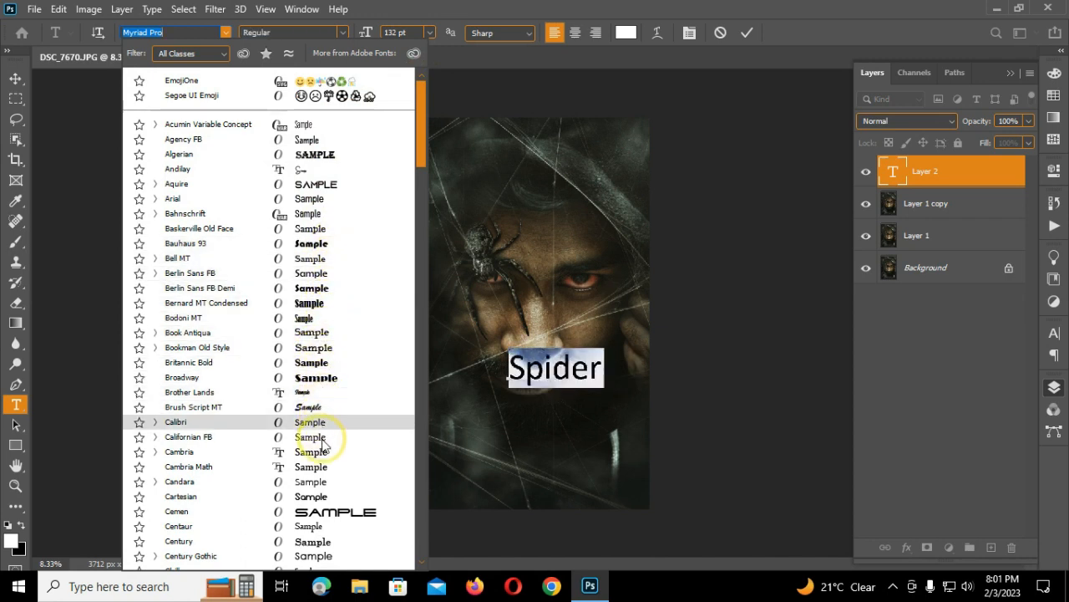
{"action": "scroll", "coordinate": [328, 512], "scroll_direction": "down", "scroll_amount": 3}
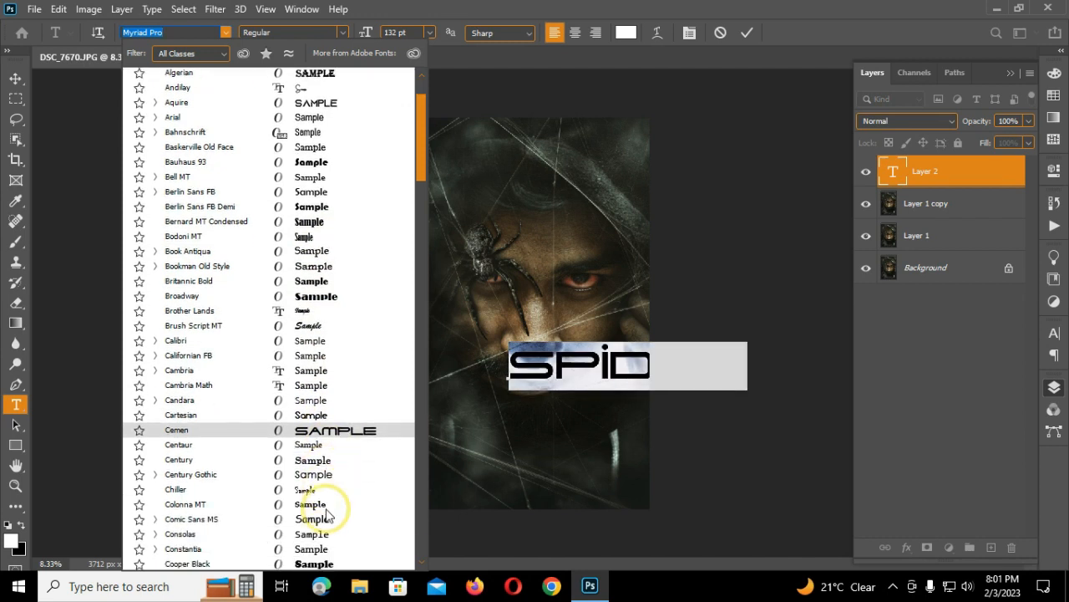
{"action": "scroll", "coordinate": [324, 508], "scroll_direction": "down", "scroll_amount": 3}
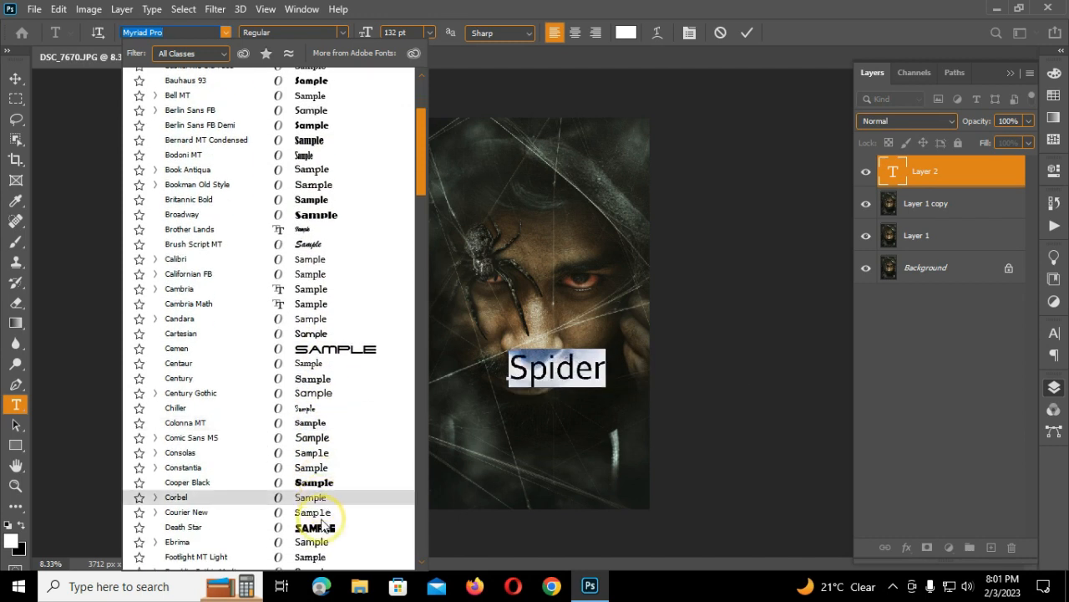
{"action": "scroll", "coordinate": [326, 506], "scroll_direction": "down", "scroll_amount": 2}
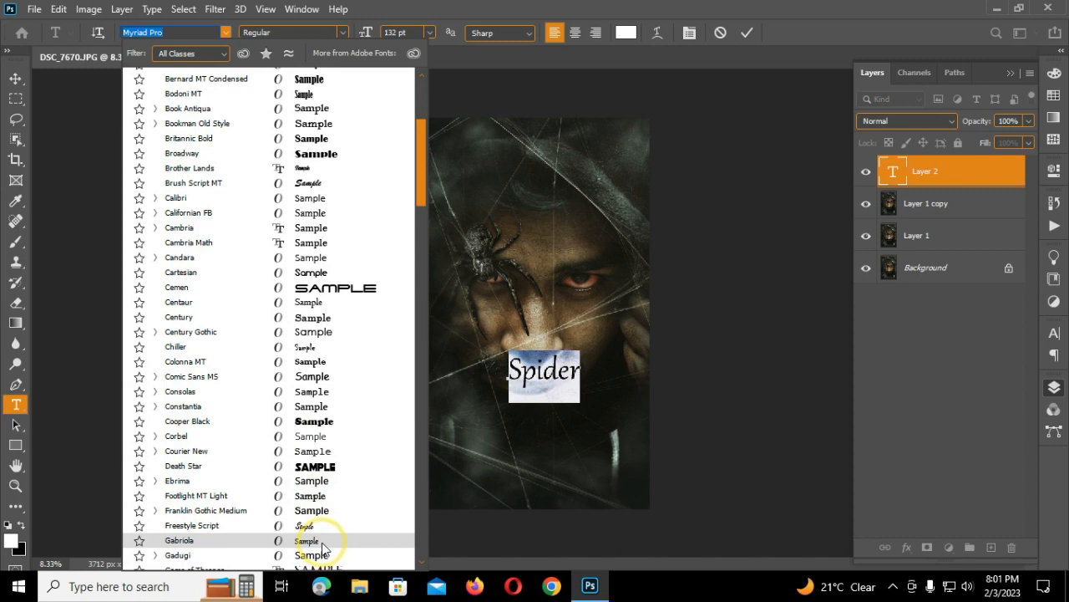
{"action": "scroll", "coordinate": [324, 547], "scroll_direction": "down", "scroll_amount": 4}
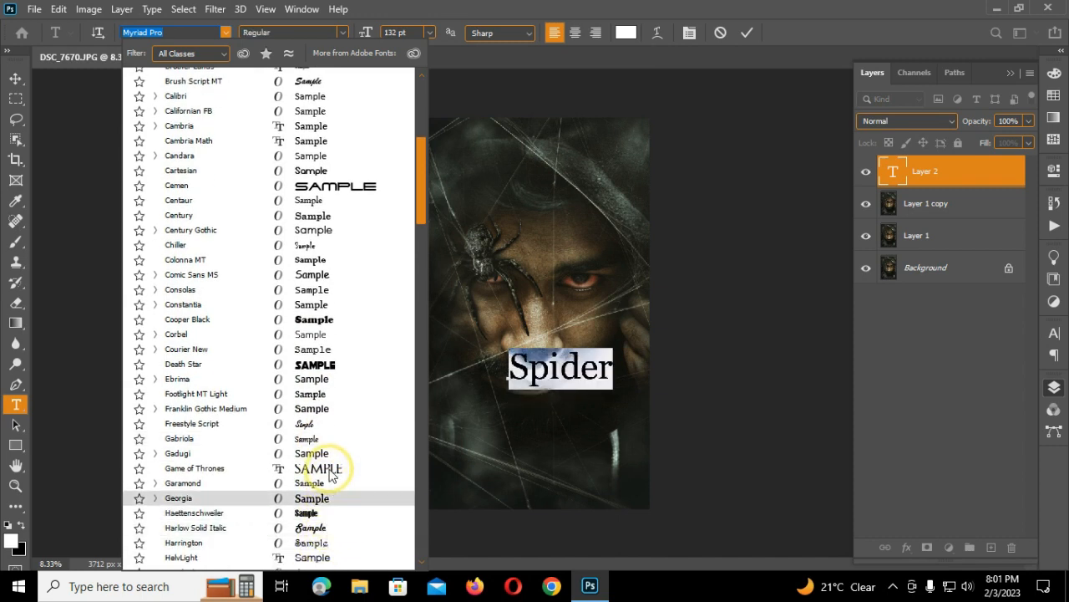
{"action": "scroll", "coordinate": [324, 439], "scroll_direction": "down", "scroll_amount": 4}
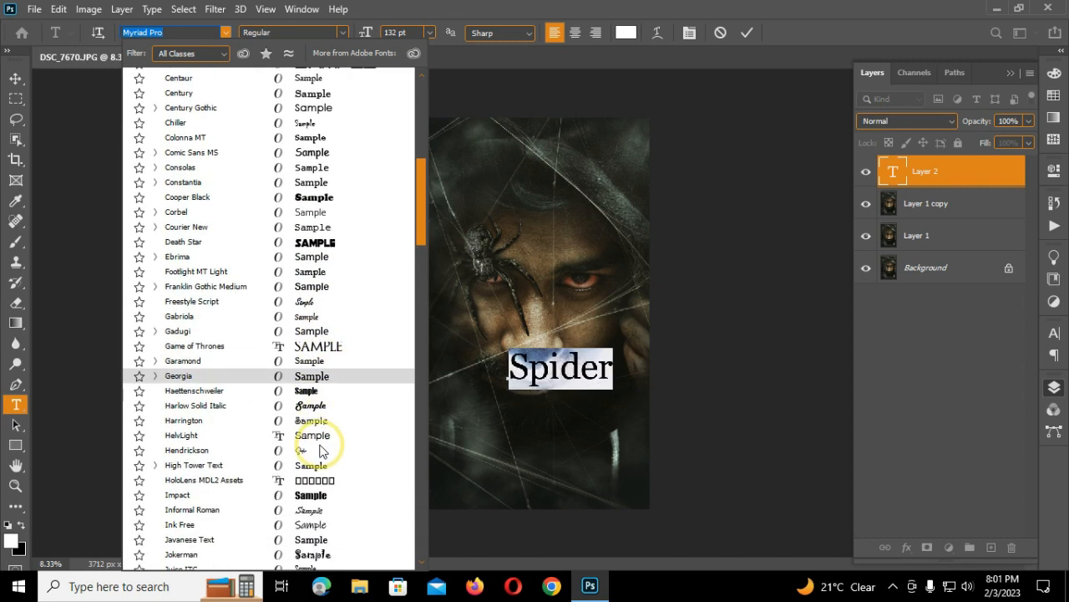
{"action": "scroll", "coordinate": [325, 447], "scroll_direction": "down", "scroll_amount": 3}
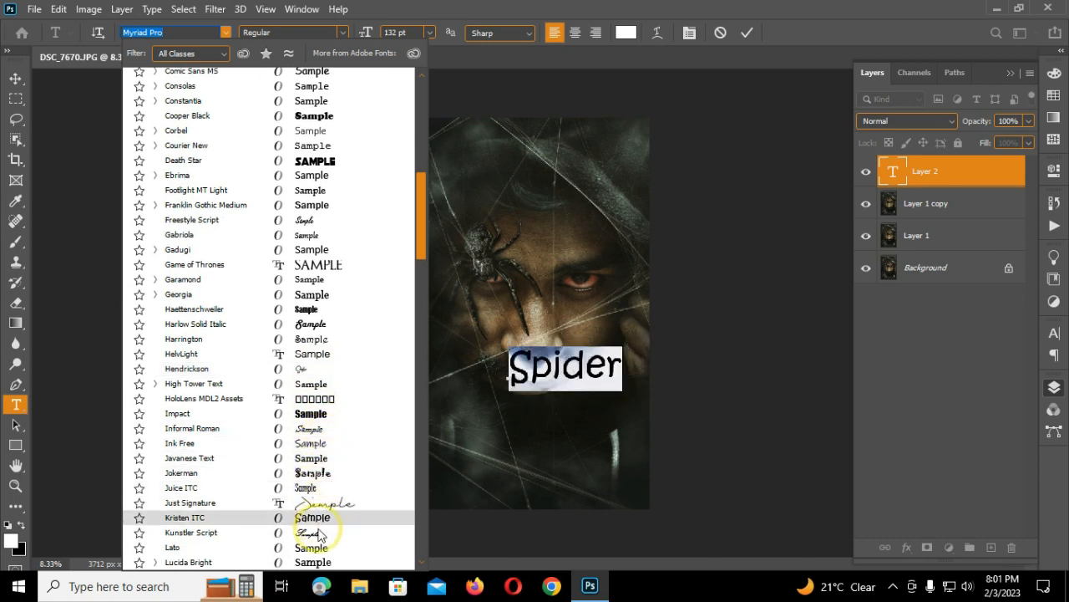
{"action": "scroll", "coordinate": [322, 528], "scroll_direction": "down", "scroll_amount": 5}
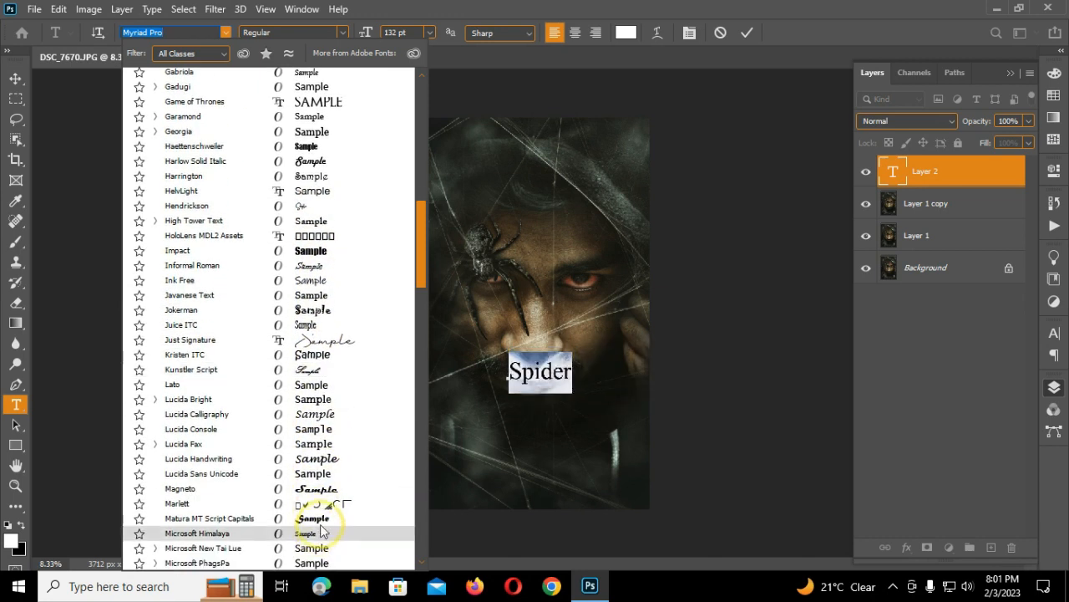
{"action": "scroll", "coordinate": [324, 522], "scroll_direction": "down", "scroll_amount": 5}
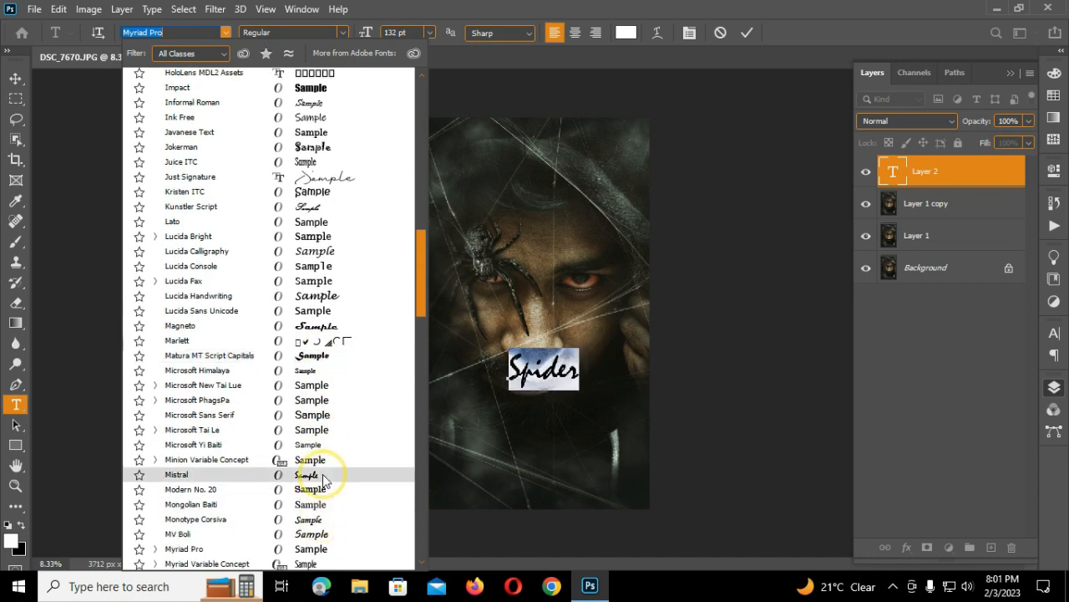
{"action": "scroll", "coordinate": [324, 478], "scroll_direction": "down", "scroll_amount": 4}
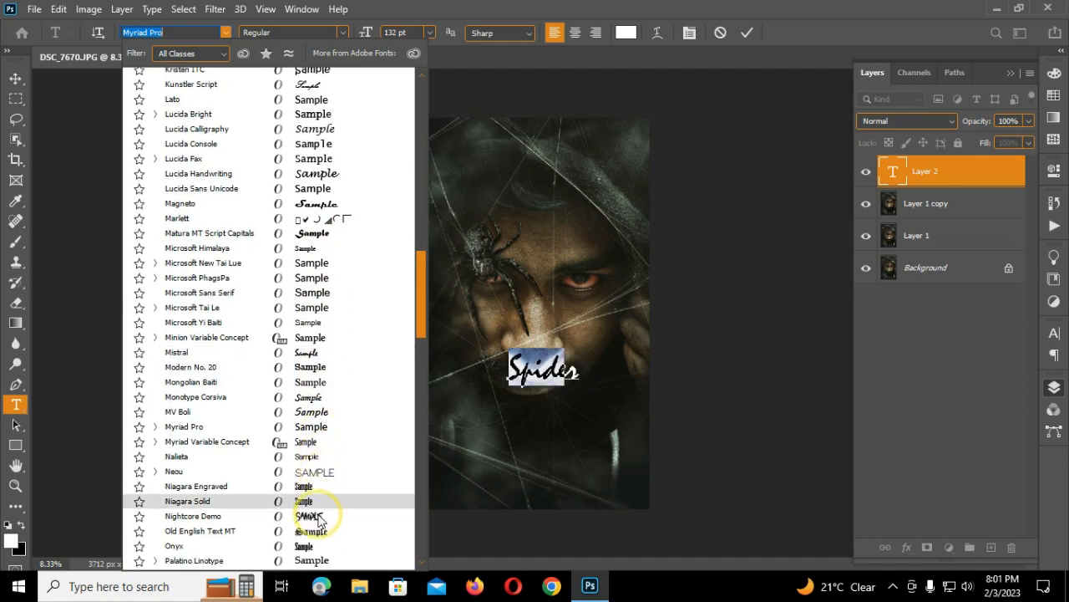
{"action": "scroll", "coordinate": [319, 516], "scroll_direction": "down", "scroll_amount": 5}
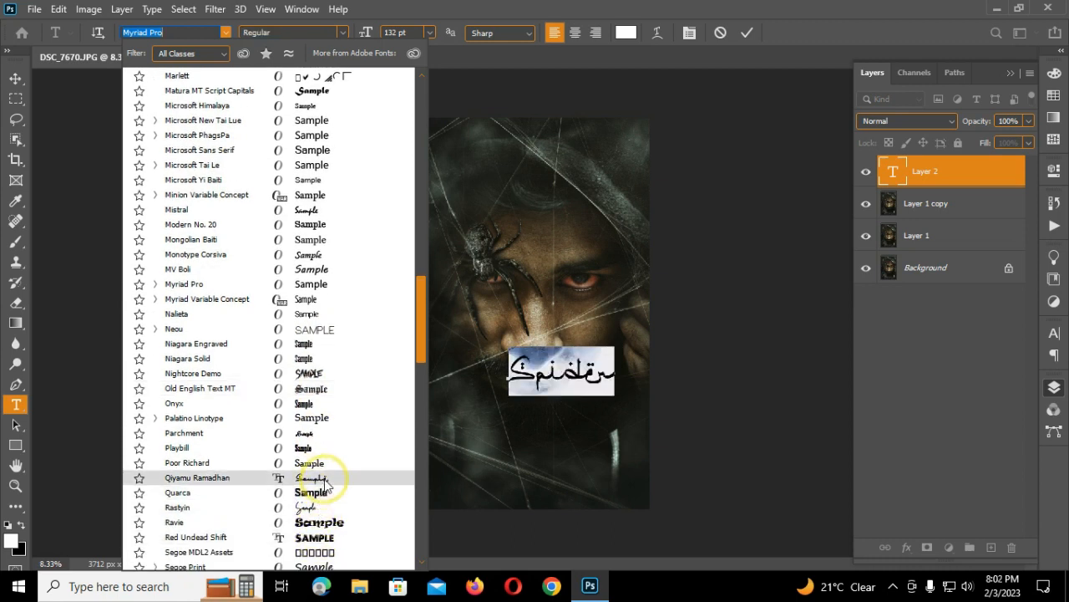
{"action": "scroll", "coordinate": [320, 455], "scroll_direction": "down", "scroll_amount": 5}
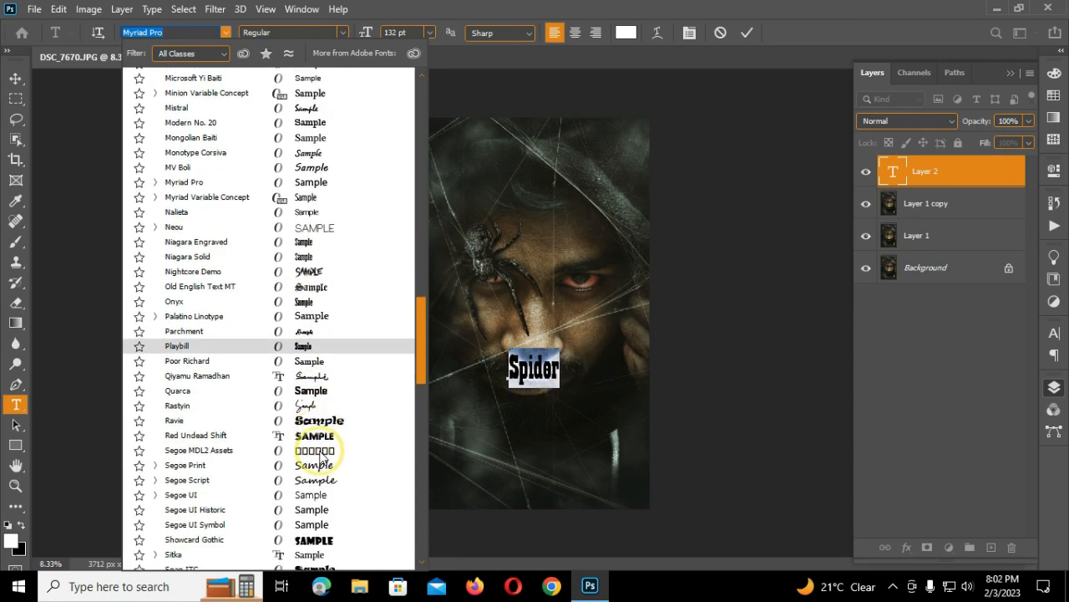
{"action": "scroll", "coordinate": [320, 451], "scroll_direction": "down", "scroll_amount": 7}
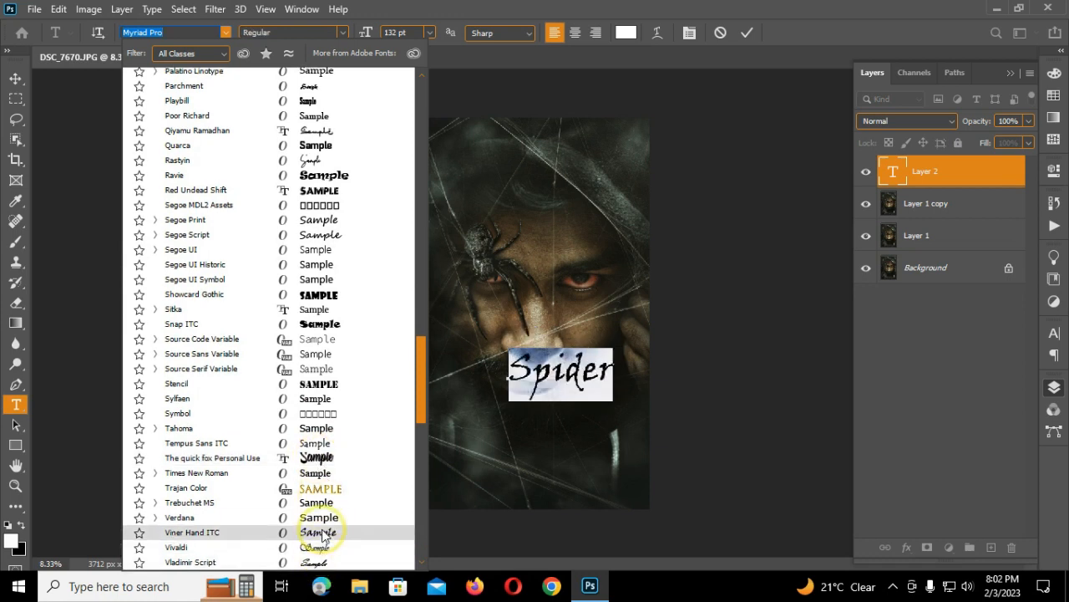
{"action": "scroll", "coordinate": [334, 518], "scroll_direction": "down", "scroll_amount": 4}
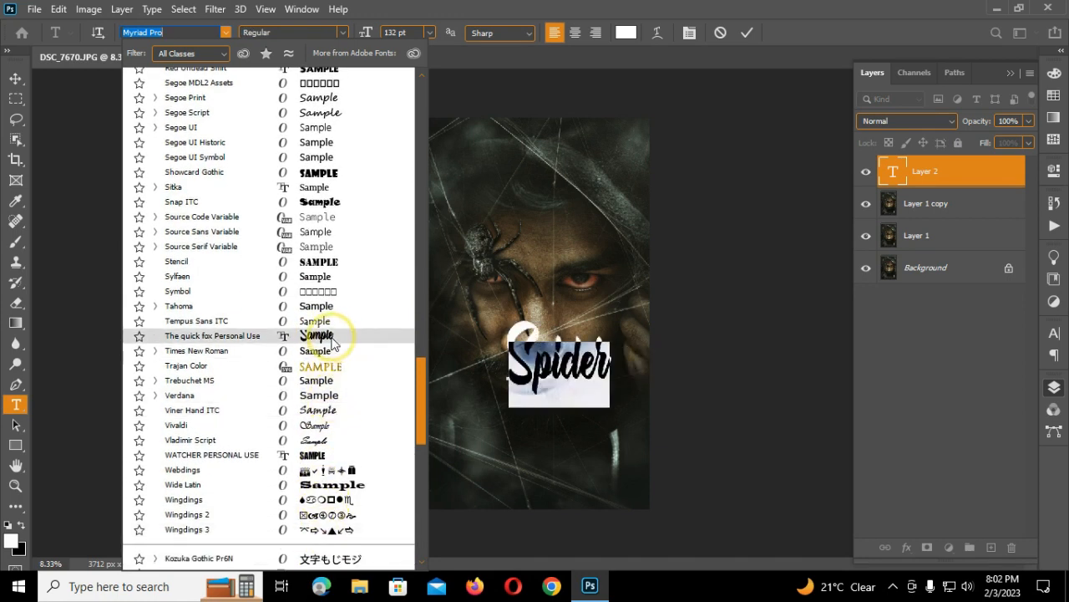
{"action": "left_click", "coordinate": [331, 337]}
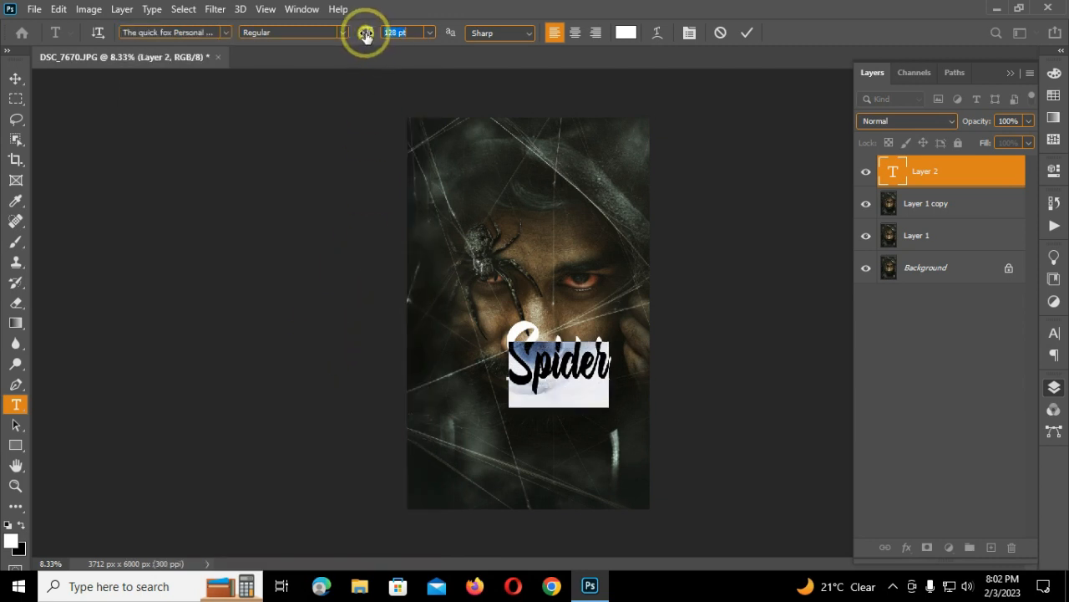
- Set the "Spider" text to 111 pt with a vertical scale of 75%
{"action": "left_click_drag", "start_coordinate": [366, 34], "coordinate": [356, 35]}
{"action": "left_click", "coordinate": [1053, 333]}
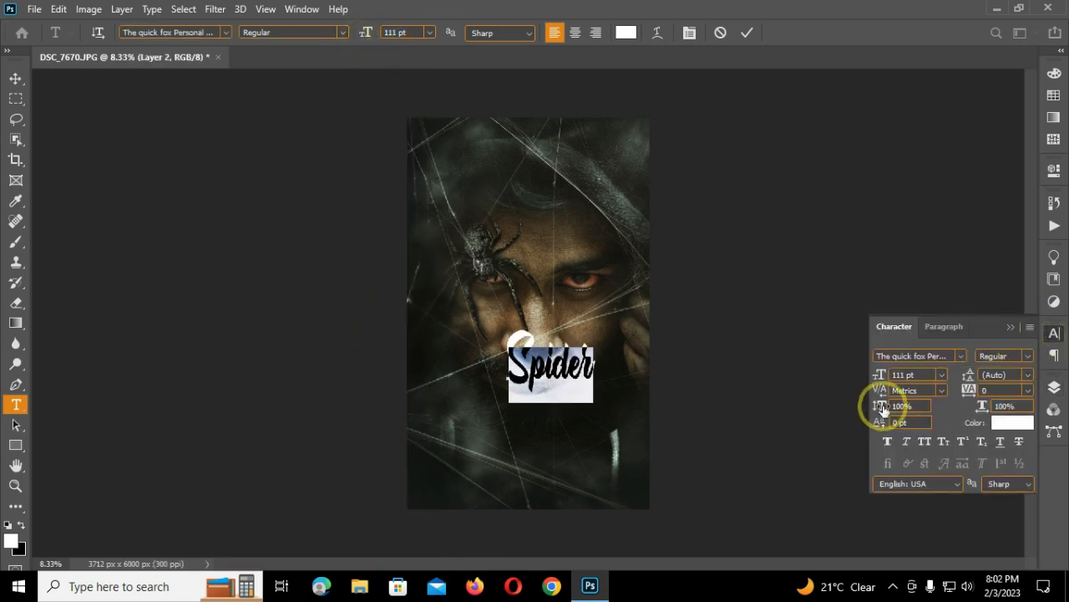
{"action": "left_click_drag", "start_coordinate": [882, 407], "coordinate": [869, 407]}
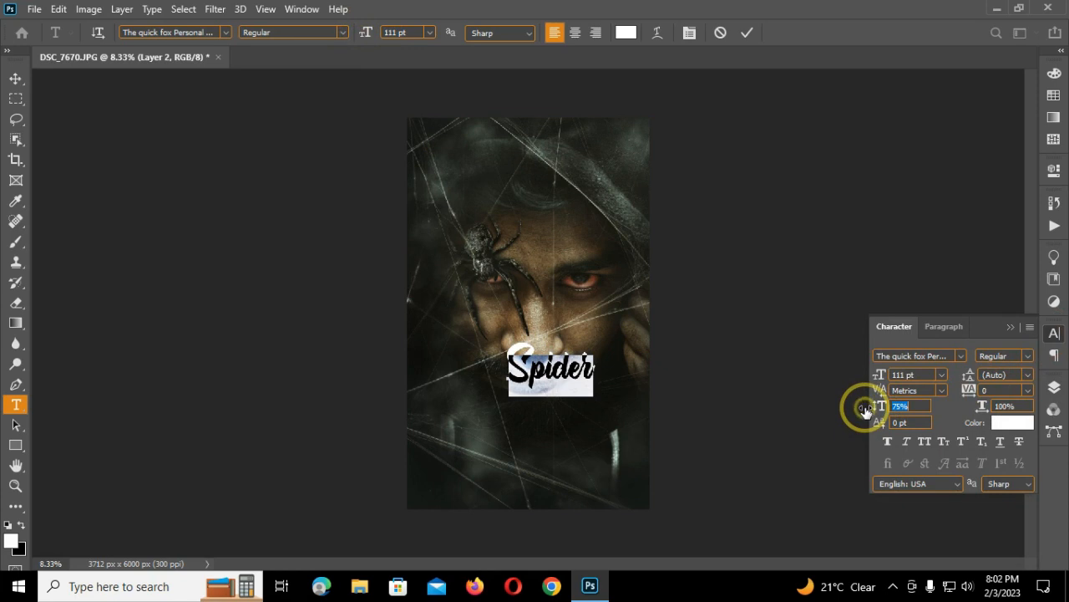
- Place the "Spider" title centred near the portrait's lower edge, commit it and fit the image to the screen
{"action": "left_click_drag", "start_coordinate": [573, 389], "coordinate": [596, 426]}
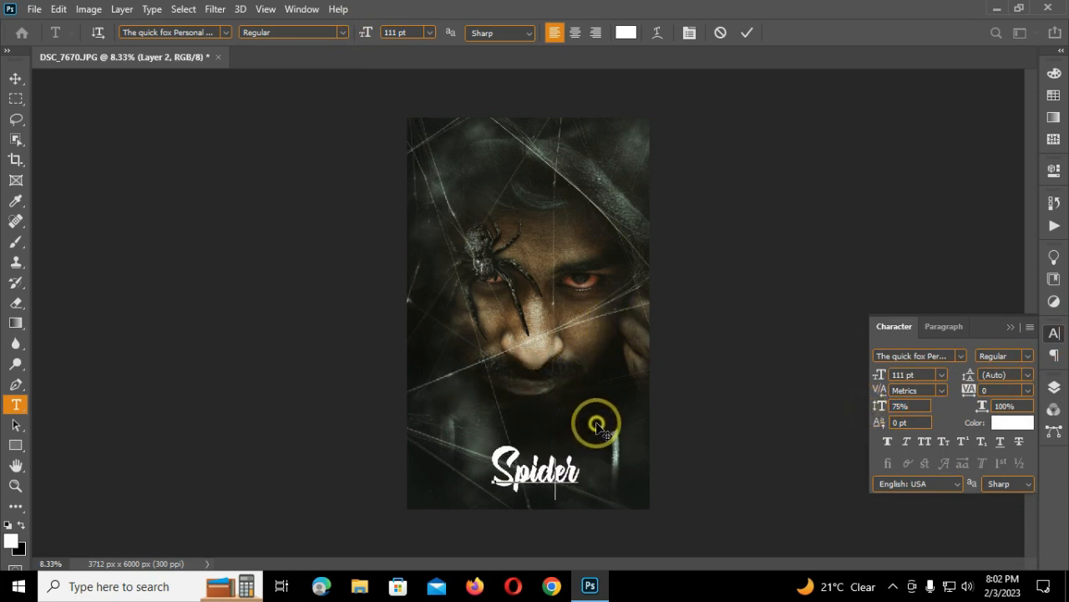
{"action": "left_click", "coordinate": [745, 35]}
{"action": "left_click", "coordinate": [1011, 327]}
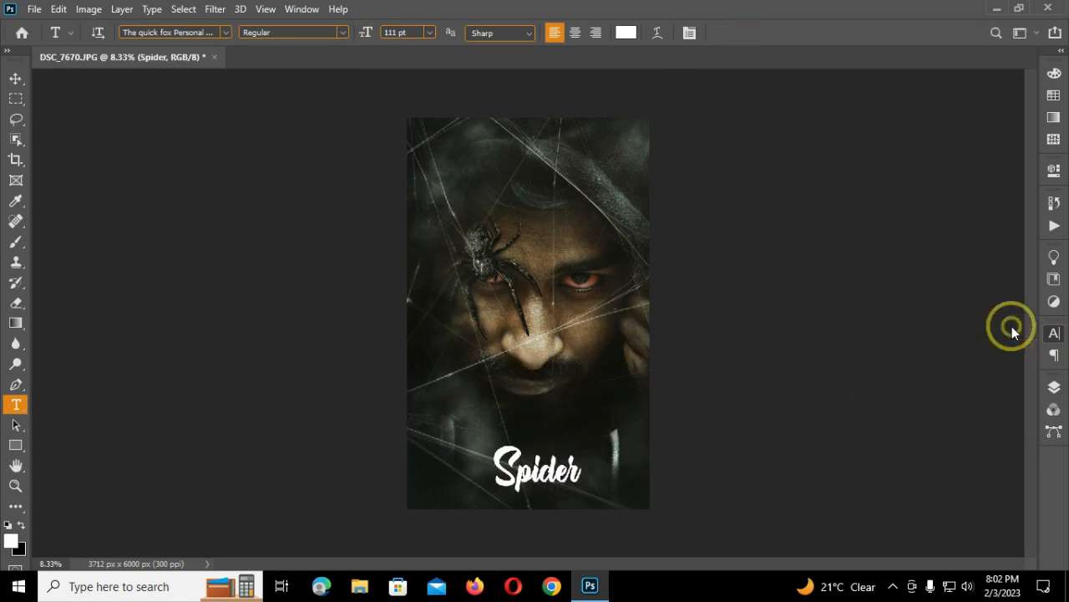
{"action": "left_click", "coordinate": [477, 33]}
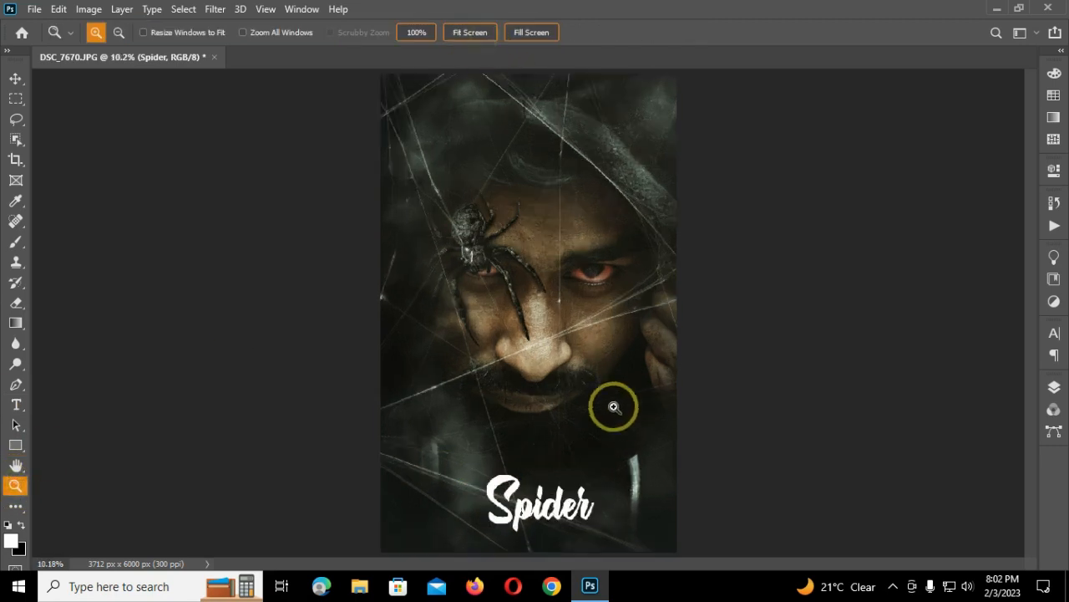
- Set the tracking of the "Spider" text to 40, commit it and shift the title slightly to the left
{"action": "key", "text": "t"}
{"action": "left_click_drag", "start_coordinate": [590, 509], "coordinate": [449, 504]}
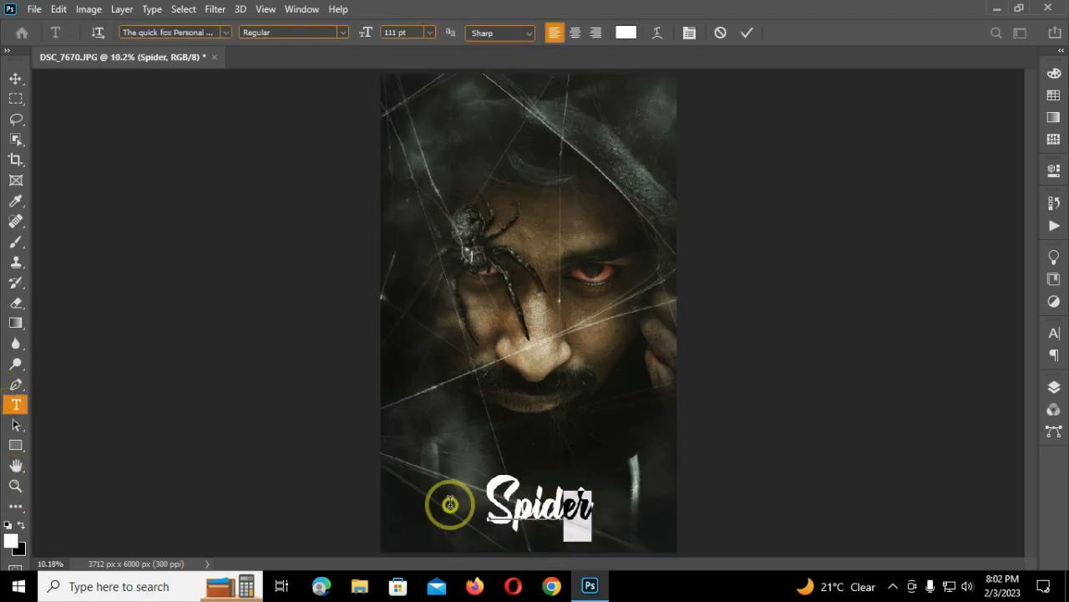
{"action": "left_click", "coordinate": [1054, 332]}
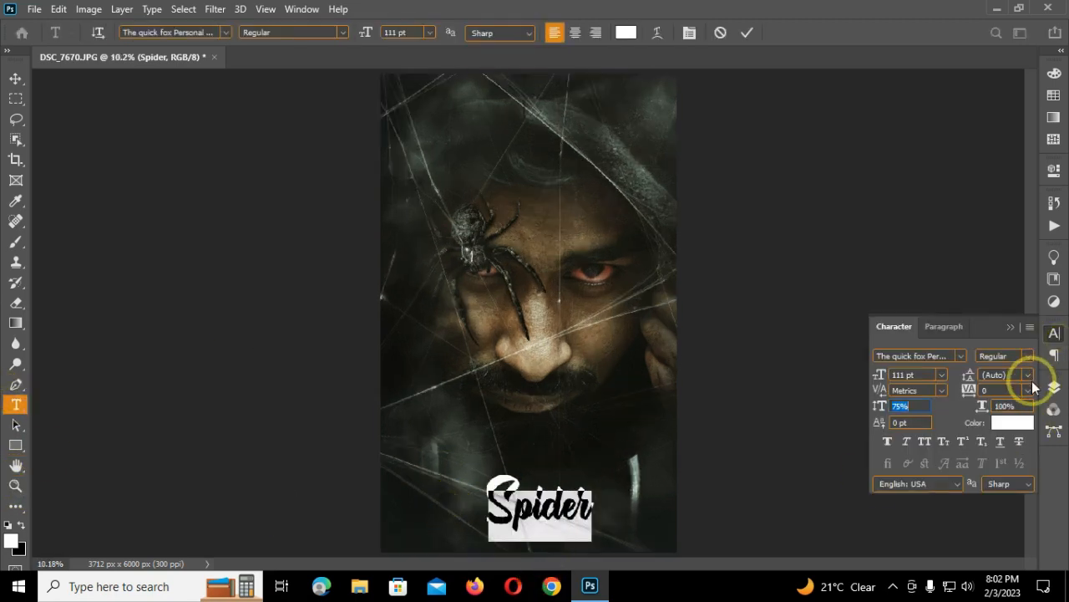
{"action": "left_click", "coordinate": [742, 34]}
{"action": "left_click", "coordinate": [16, 78]}
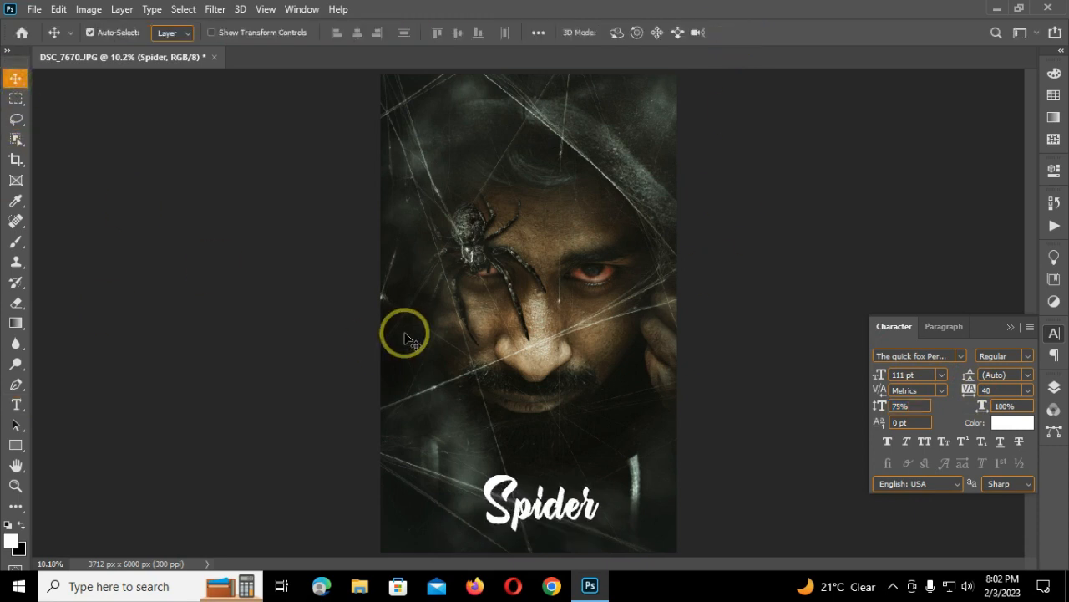
{"action": "left_click", "coordinate": [1011, 327]}
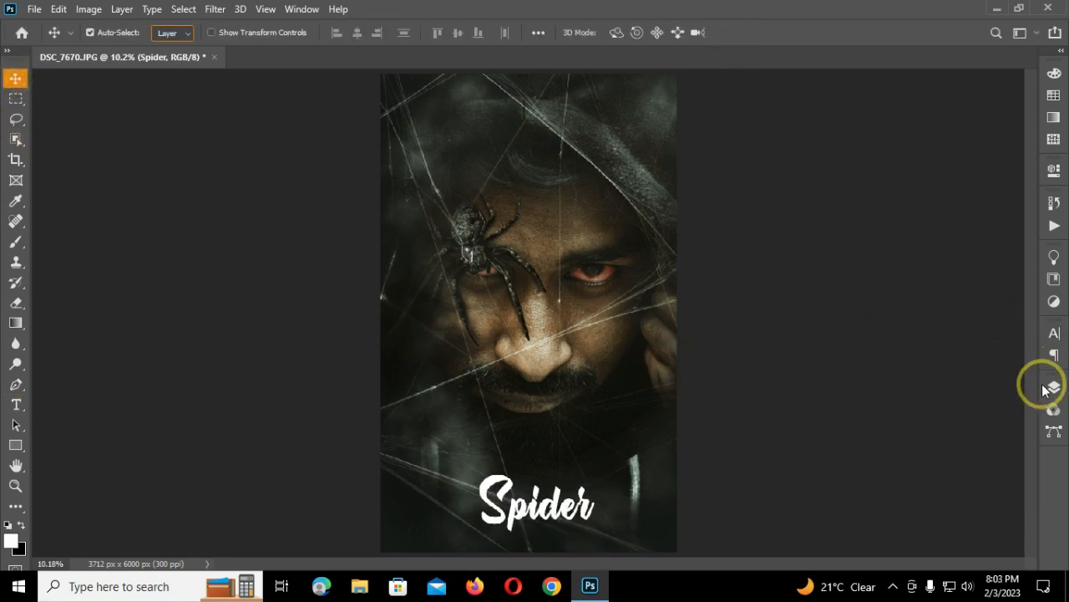
- Stamp all visible layers into a new merged layer above the "Spider" text layer
{"action": "left_click", "coordinate": [1050, 390]}
{"action": "key", "text": "ctrl+shift+alt+n"}
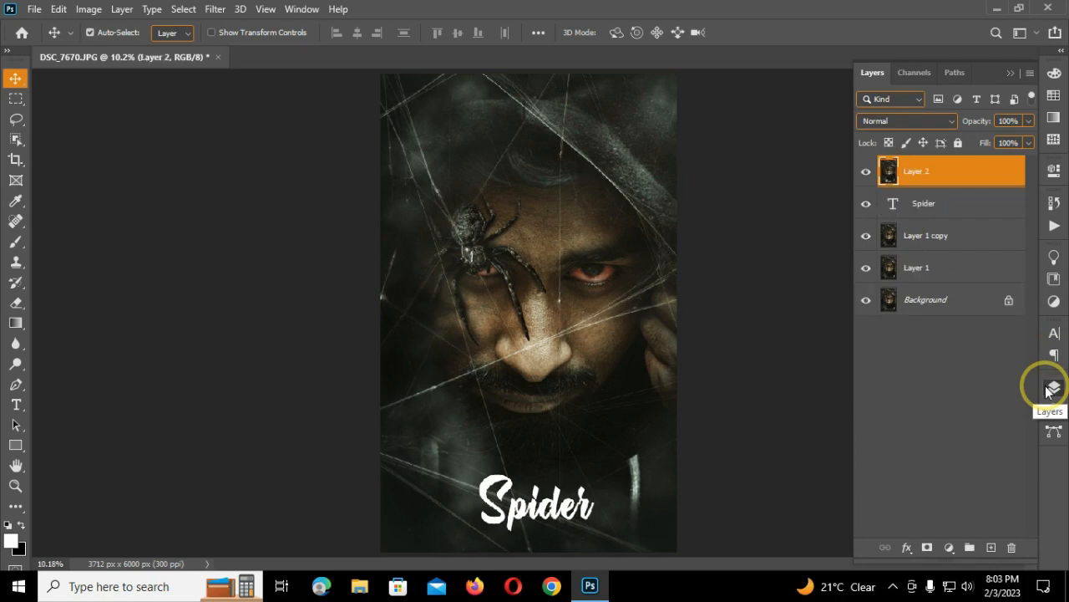
{"action": "left_click", "coordinate": [1053, 393]}
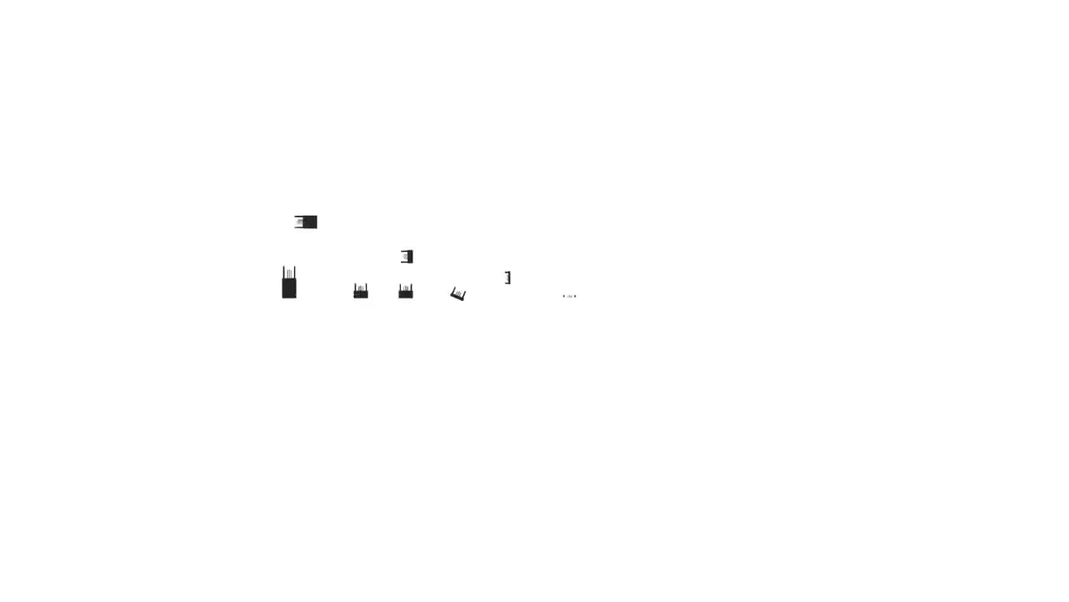